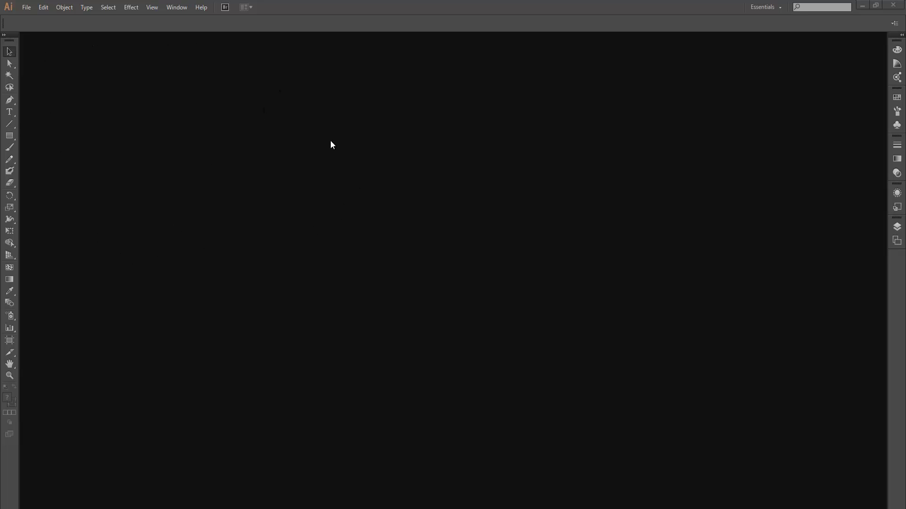
{"action": "left_click", "coordinate": [764, 7]}
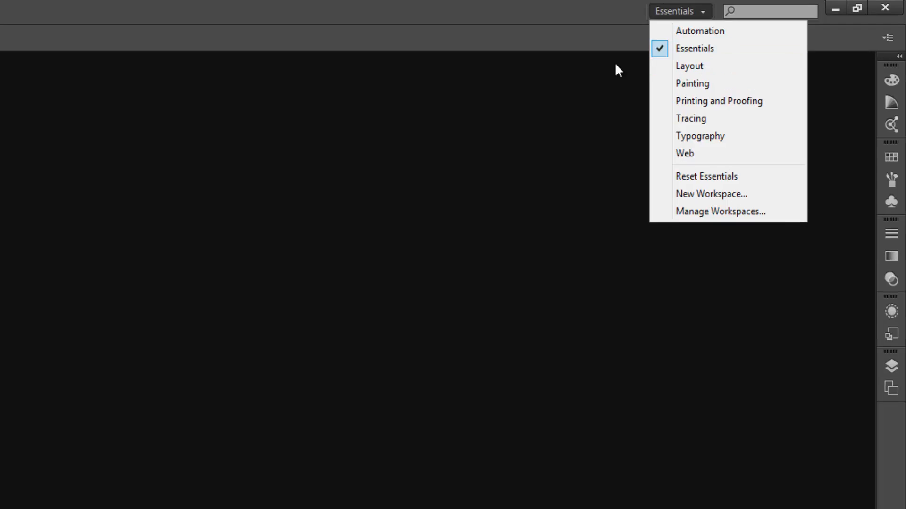
{"action": "left_click", "coordinate": [618, 70]}
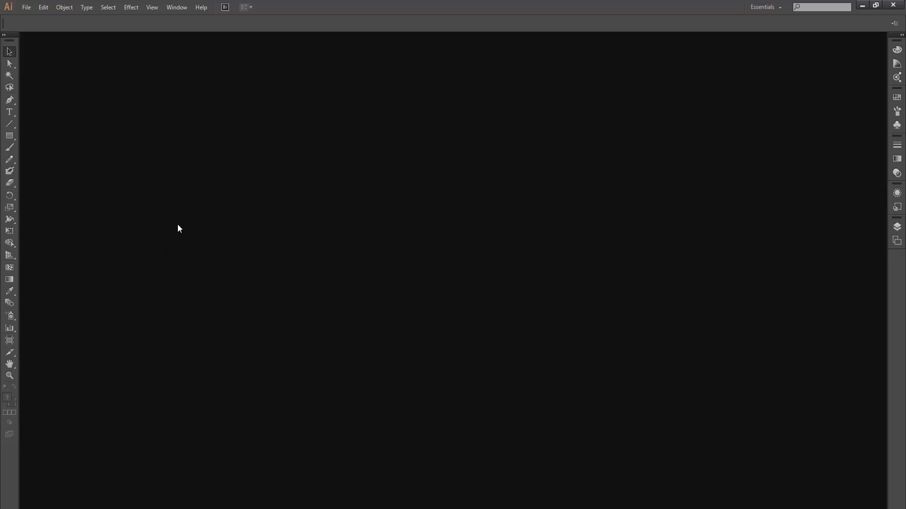
Step: Start a new document named aula02 based on the Web profile
{"action": "left_click", "coordinate": [28, 8]}
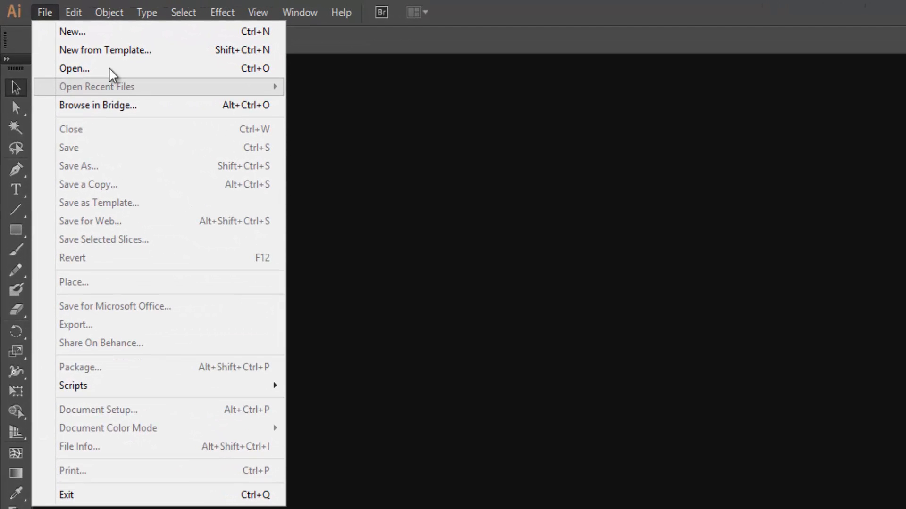
{"action": "left_click", "coordinate": [112, 37]}
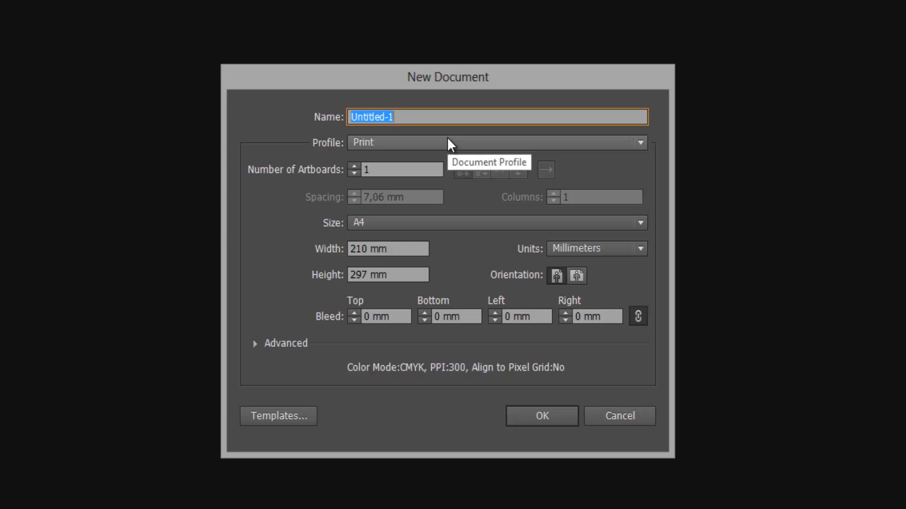
{"action": "type", "text": "aula02"}
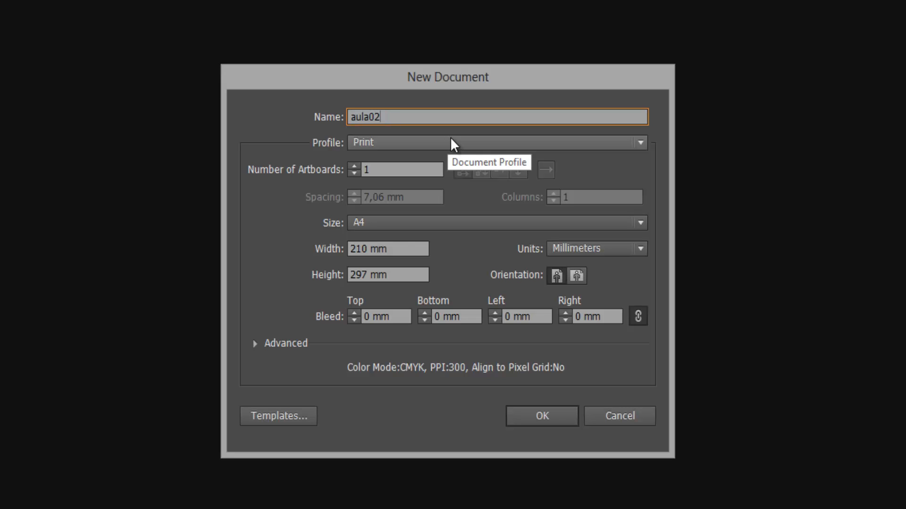
{"action": "left_click", "coordinate": [503, 144]}
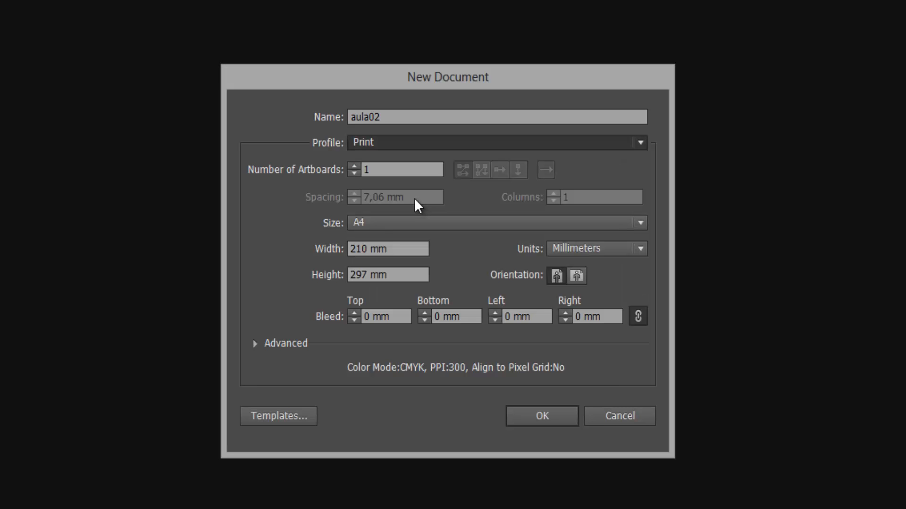
{"action": "left_click", "coordinate": [454, 193]}
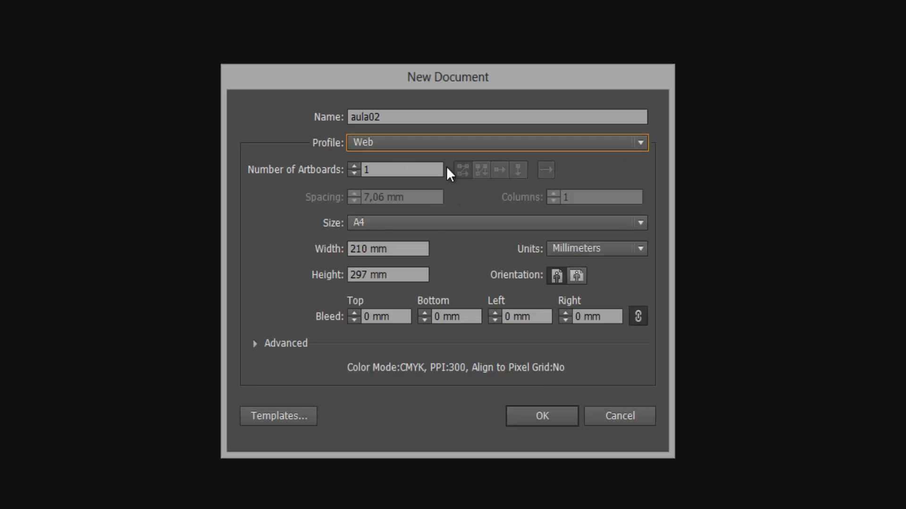
Step: Set the new document's size to 960 x 560 and create it
{"action": "left_click", "coordinate": [443, 223]}
{"action": "left_click", "coordinate": [402, 295]}
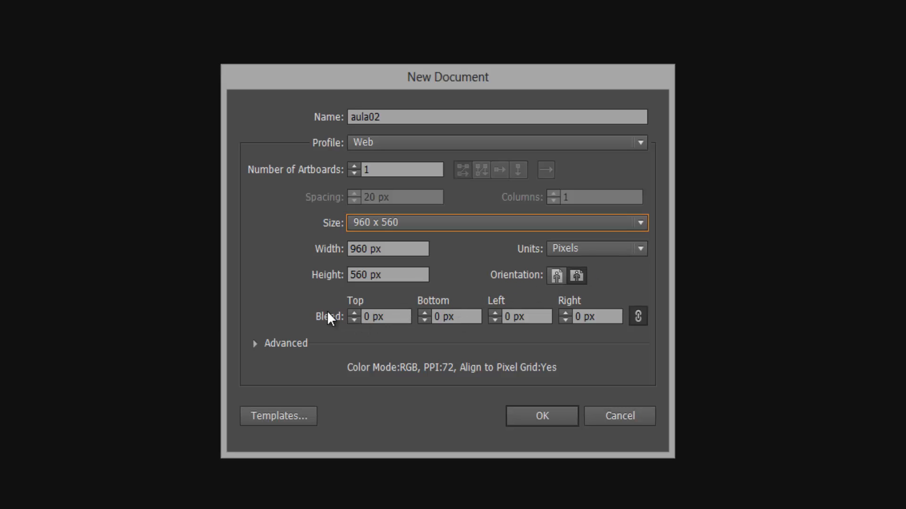
{"action": "left_click", "coordinate": [260, 344]}
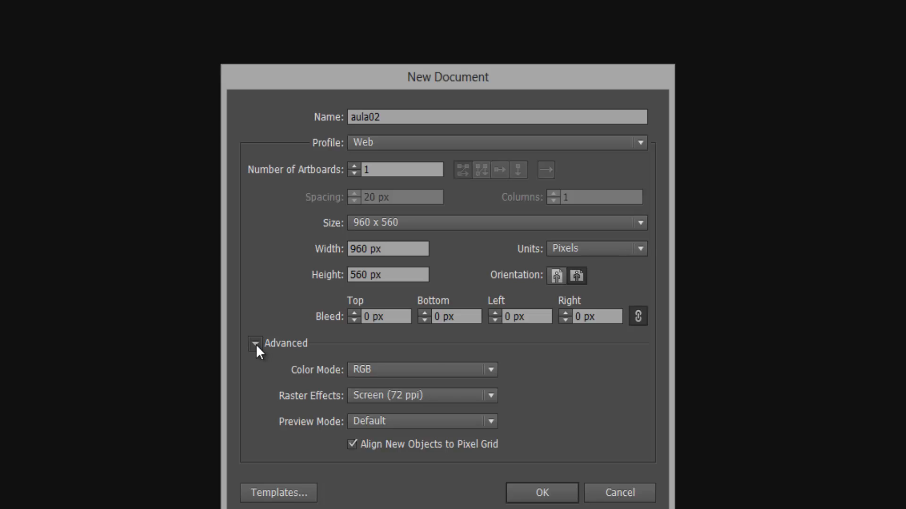
{"action": "left_click", "coordinate": [256, 343]}
{"action": "left_click", "coordinate": [256, 343]}
{"action": "left_click", "coordinate": [256, 344]}
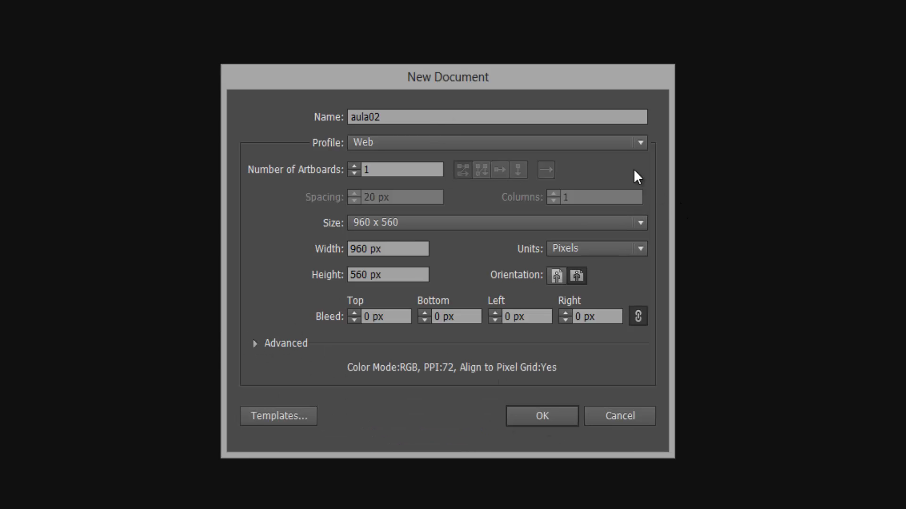
{"action": "left_click", "coordinate": [619, 141]}
{"action": "left_click", "coordinate": [616, 141]}
{"action": "left_click", "coordinate": [542, 417]}
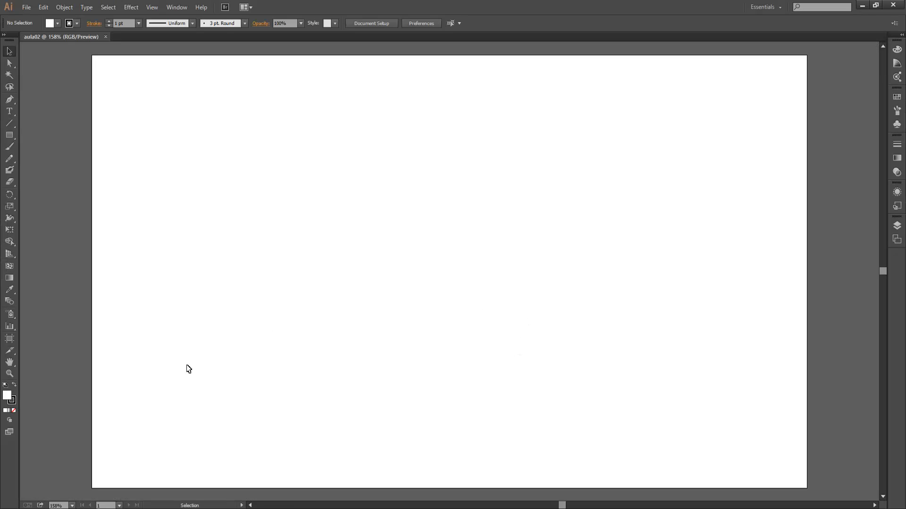
{"action": "key", "text": "ctrl+minus"}
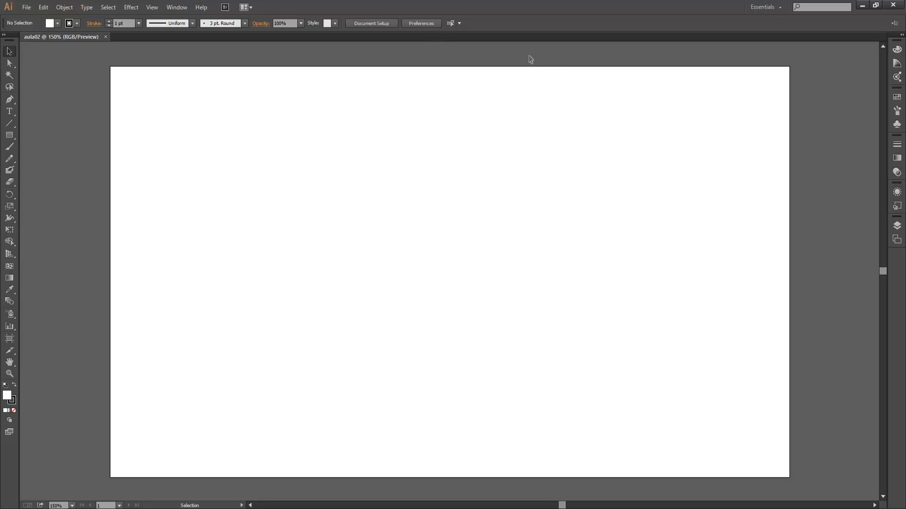
{"action": "left_click", "coordinate": [27, 7]}
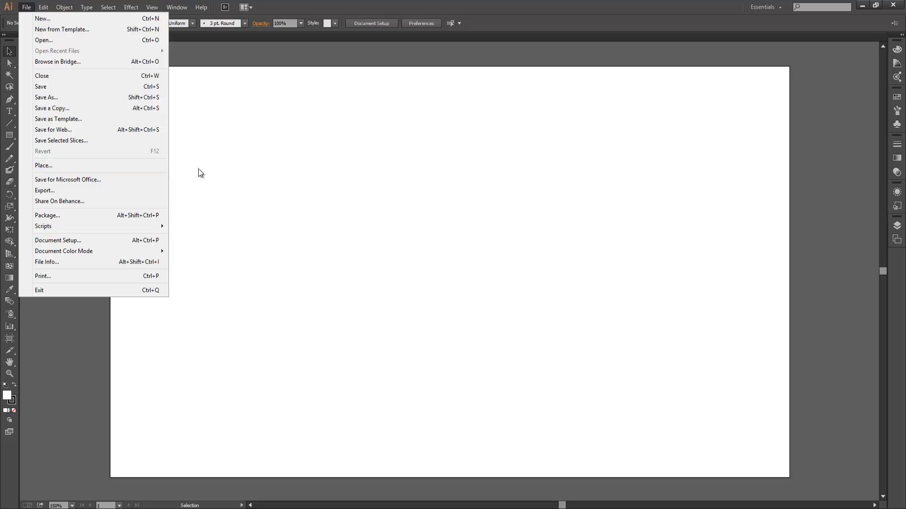
{"action": "left_click", "coordinate": [248, 187]}
{"action": "left_click_drag", "start_coordinate": [172, 114], "coordinate": [457, 280]}
{"action": "left_click_drag", "start_coordinate": [157, 93], "coordinate": [367, 274]}
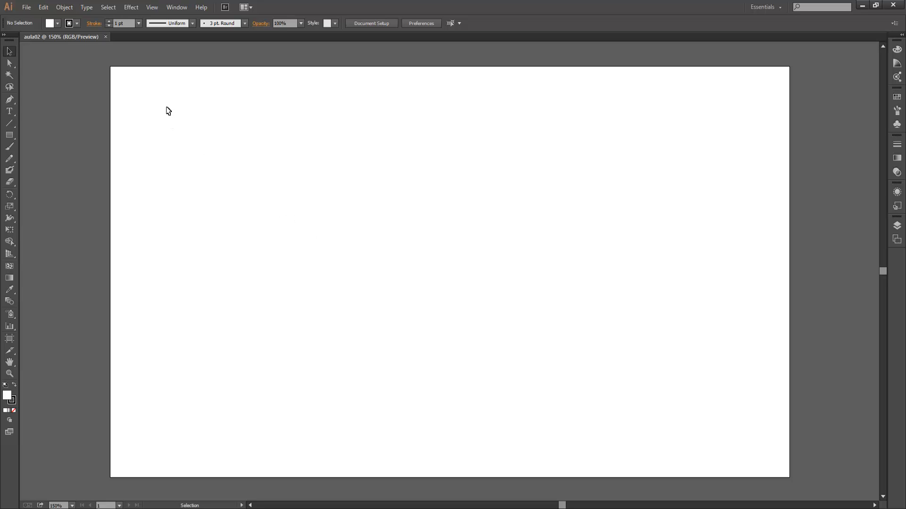
{"action": "left_click_drag", "start_coordinate": [166, 107], "coordinate": [273, 220]}
Step: Place the marca-nike image from the illustrator-aula desktop folder as a linked file near the artboard's upper-left area
{"action": "left_click", "coordinate": [27, 7]}
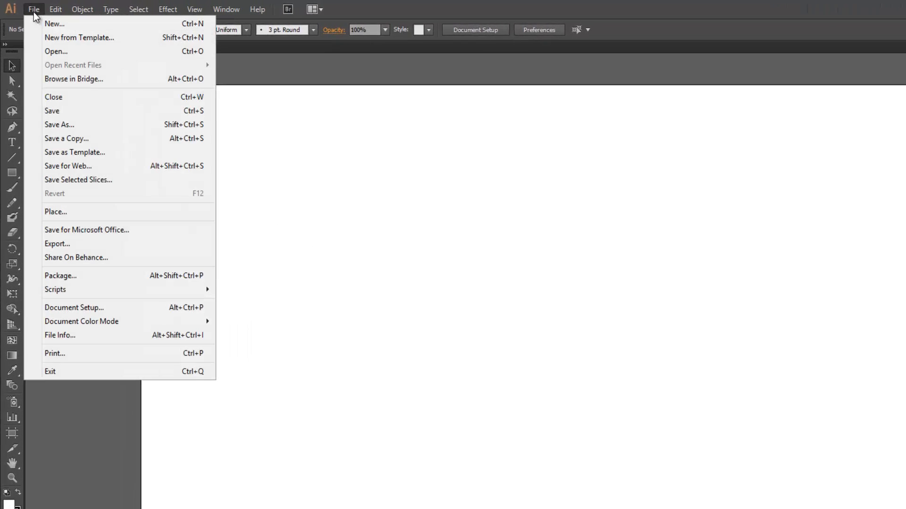
{"action": "left_click", "coordinate": [89, 236]}
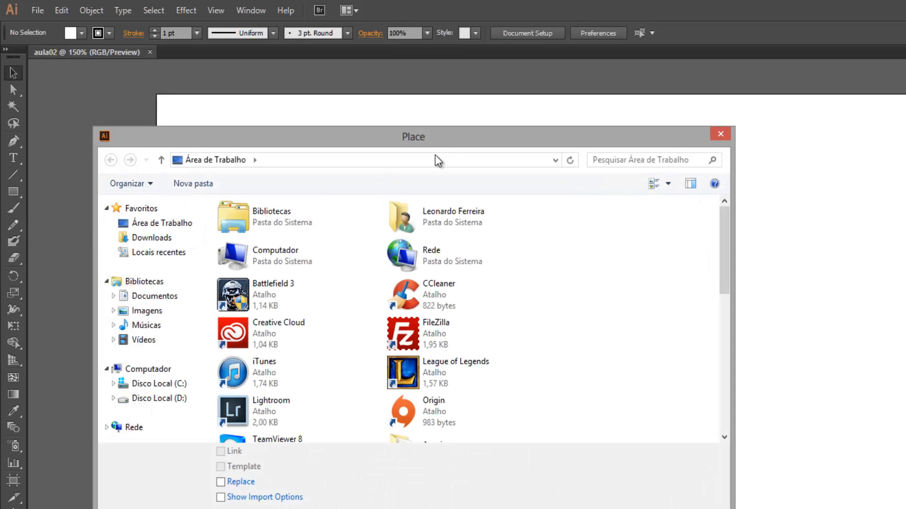
{"action": "left_click", "coordinate": [439, 307]}
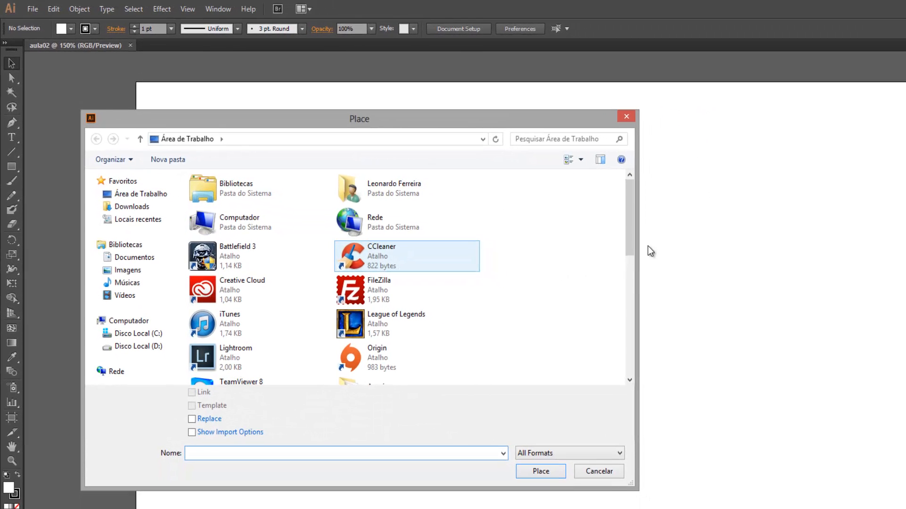
{"action": "left_click_drag", "start_coordinate": [709, 270], "coordinate": [715, 318]}
{"action": "mouse_move", "coordinate": [633, 282]}
{"action": "left_mouse_down"}
{"action": "mouse_move", "coordinate": [637, 367]}
{"action": "mouse_move", "coordinate": [628, 276]}
{"action": "left_mouse_up"}
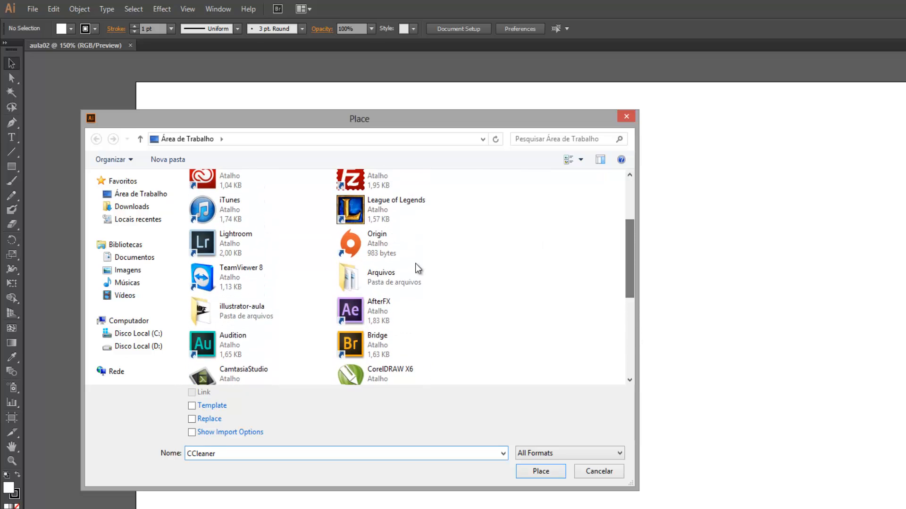
{"action": "double_click", "coordinate": [275, 313]}
{"action": "left_click", "coordinate": [232, 243]}
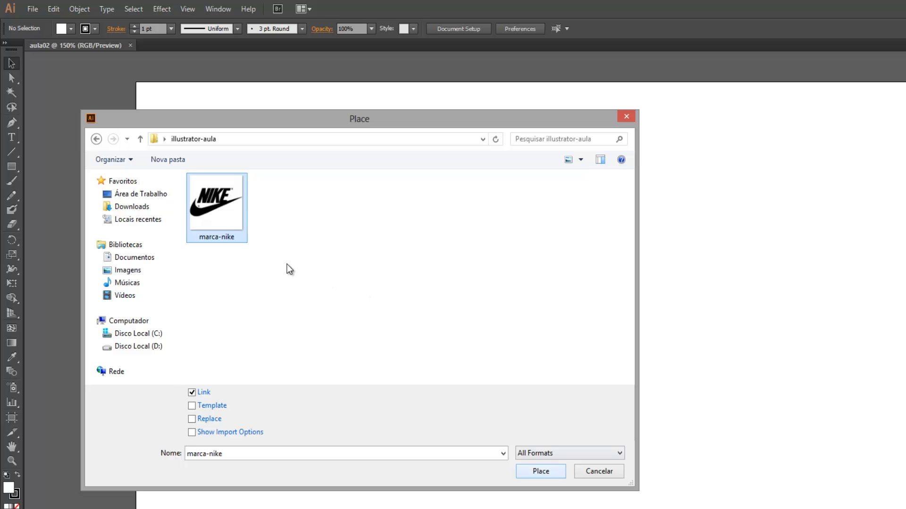
{"action": "left_click", "coordinate": [547, 473]}
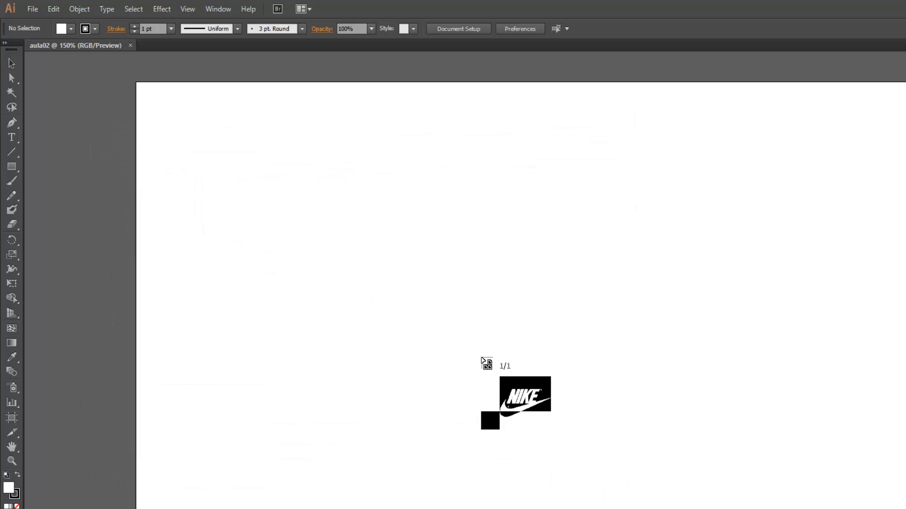
{"action": "left_click", "coordinate": [206, 146]}
{"action": "left_click", "coordinate": [553, 339]}
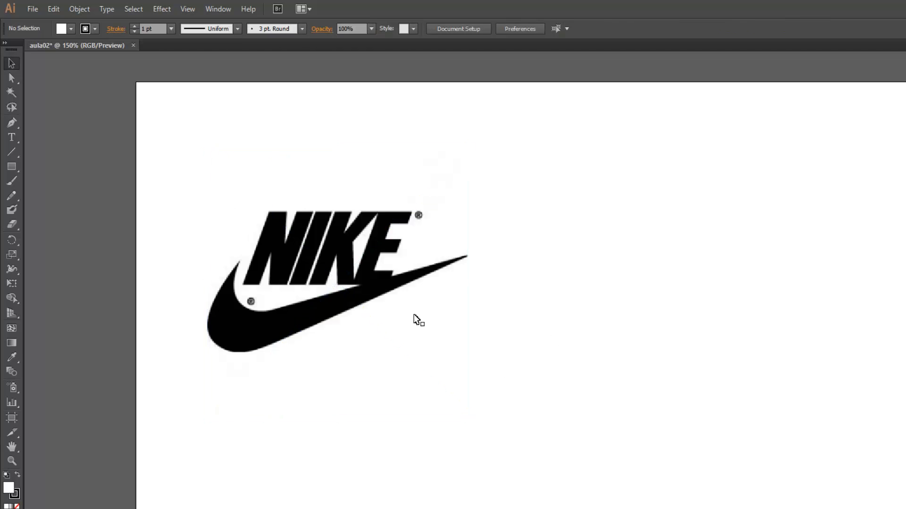
Step: Make the Nike image's bounding box visible and move the image slightly down and right to about X 244 px, Y 248 px
{"action": "left_click", "coordinate": [417, 318]}
{"action": "key", "text": "ctrl+shift+b"}
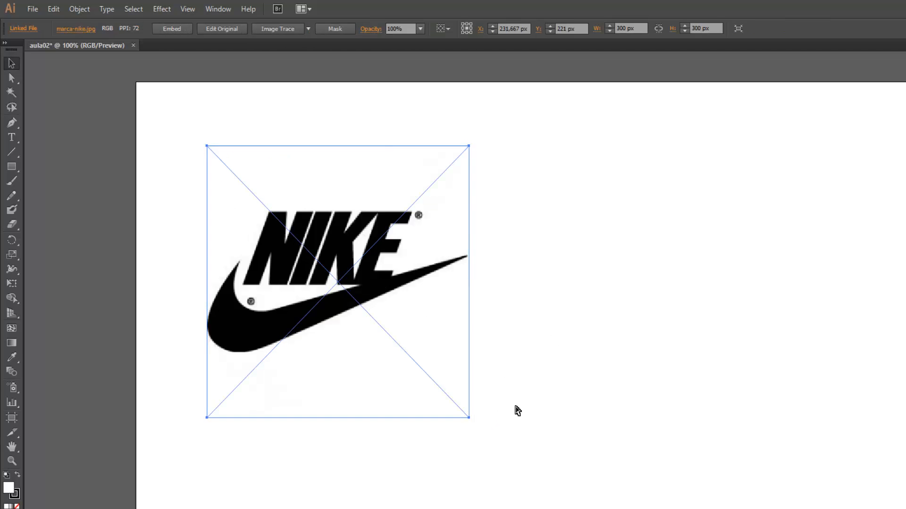
{"action": "key", "text": "ctrl+1"}
{"action": "left_click", "coordinate": [580, 380]}
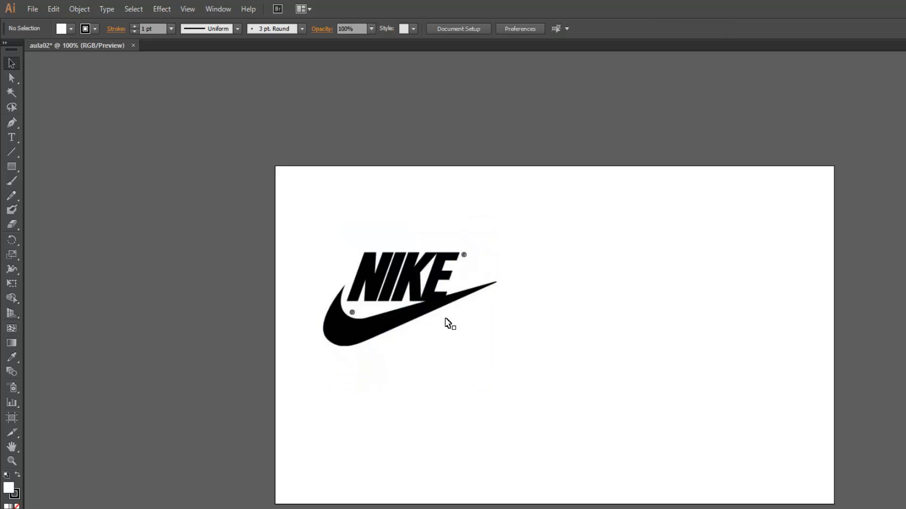
{"action": "left_click", "coordinate": [419, 283]}
{"action": "key", "text": "ctrl+shift+b"}
{"action": "left_click_drag", "start_coordinate": [418, 283], "coordinate": [424, 300]}
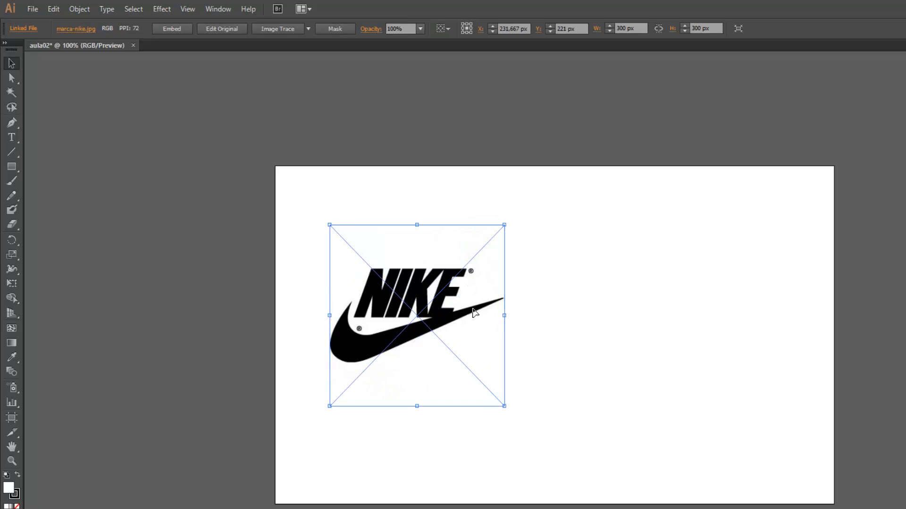
{"action": "left_click", "coordinate": [550, 301]}
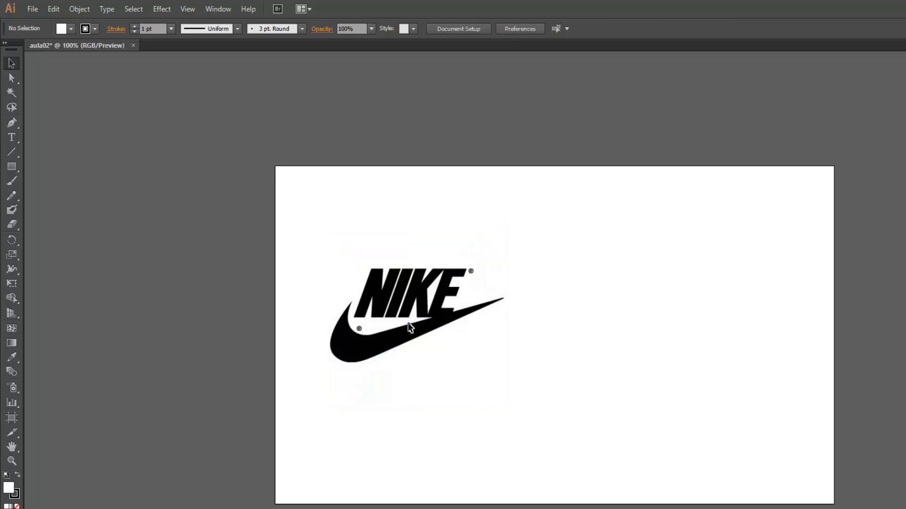
{"action": "left_click", "coordinate": [461, 335]}
{"action": "left_click", "coordinate": [603, 333]}
{"action": "left_click", "coordinate": [461, 324]}
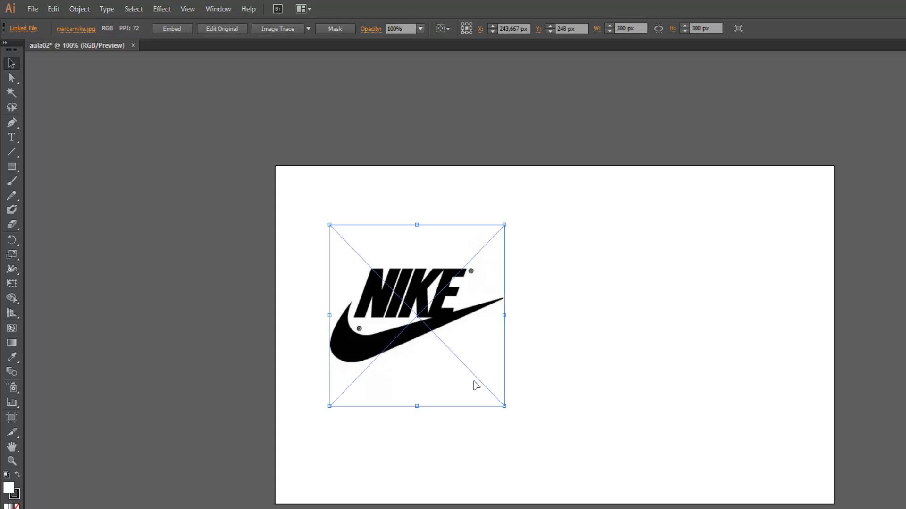
{"action": "mouse_move", "coordinate": [504, 400]}
{"action": "left_mouse_down"}
{"action": "mouse_move", "coordinate": [484, 381]}
{"action": "mouse_move", "coordinate": [508, 404]}
{"action": "mouse_move", "coordinate": [475, 348]}
{"action": "mouse_move", "coordinate": [505, 406]}
{"action": "left_mouse_up"}
{"action": "left_click", "coordinate": [550, 401]}
{"action": "left_click", "coordinate": [482, 377]}
{"action": "left_click", "coordinate": [556, 353]}
{"action": "left_click", "coordinate": [463, 309]}
{"action": "left_click_drag", "start_coordinate": [275, 161], "coordinate": [550, 386]}
{"action": "left_click", "coordinate": [550, 386]}
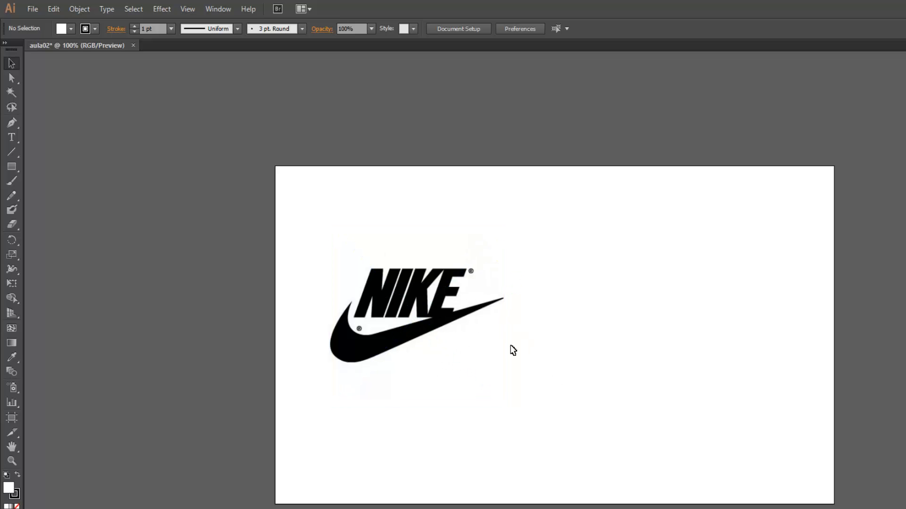
Step: Try shrinking and then enlarging the Nike image from its upper-left corner, undoing each resize
{"action": "left_click", "coordinate": [486, 323]}
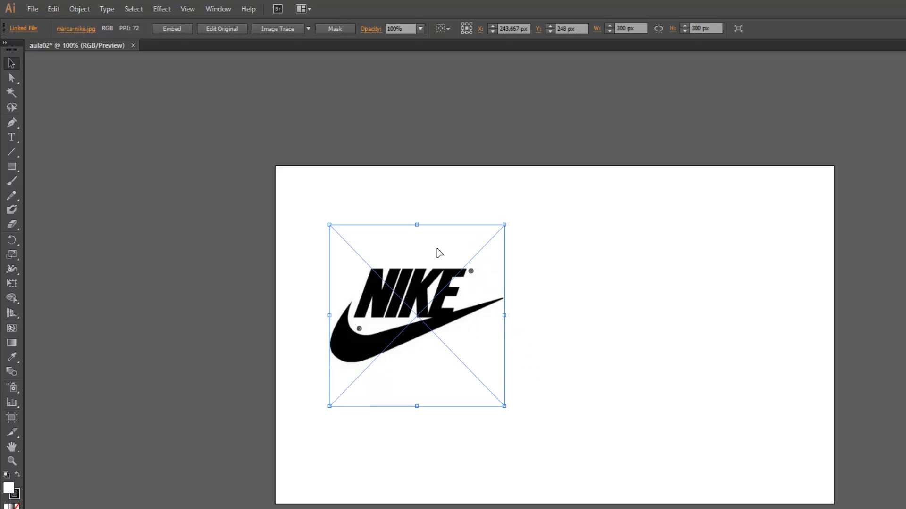
{"action": "left_click_drag", "start_coordinate": [329, 225], "coordinate": [405, 323]}
{"action": "key", "text": "ctrl+z"}
{"action": "left_click_drag", "start_coordinate": [331, 226], "coordinate": [224, 135]}
{"action": "key", "text": "ctrl+z"}
Step: Try scaling the Nike image down proportionally from its lower-right corner, then undo the resize
{"action": "left_click", "coordinate": [507, 408]}
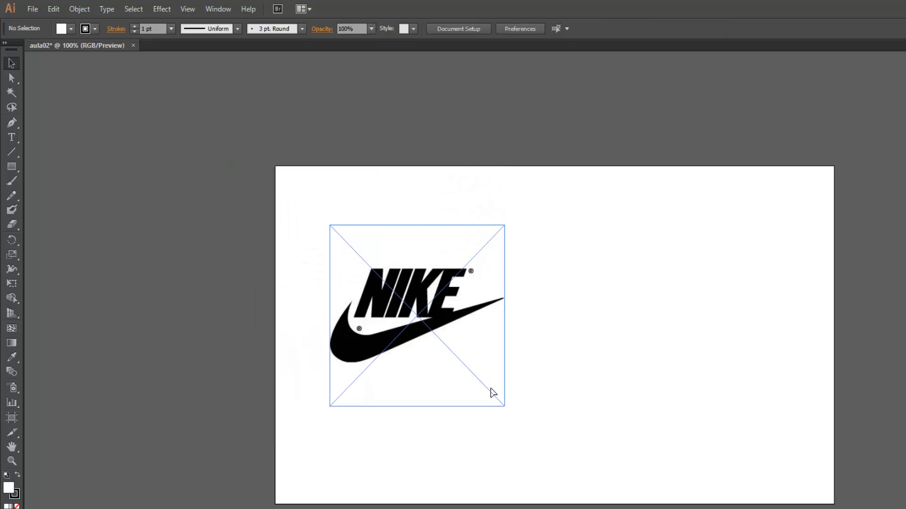
{"action": "left_click", "coordinate": [491, 395]}
{"action": "left_click_drag", "start_coordinate": [504, 406], "coordinate": [456, 352]}
{"action": "left_click", "coordinate": [494, 377]}
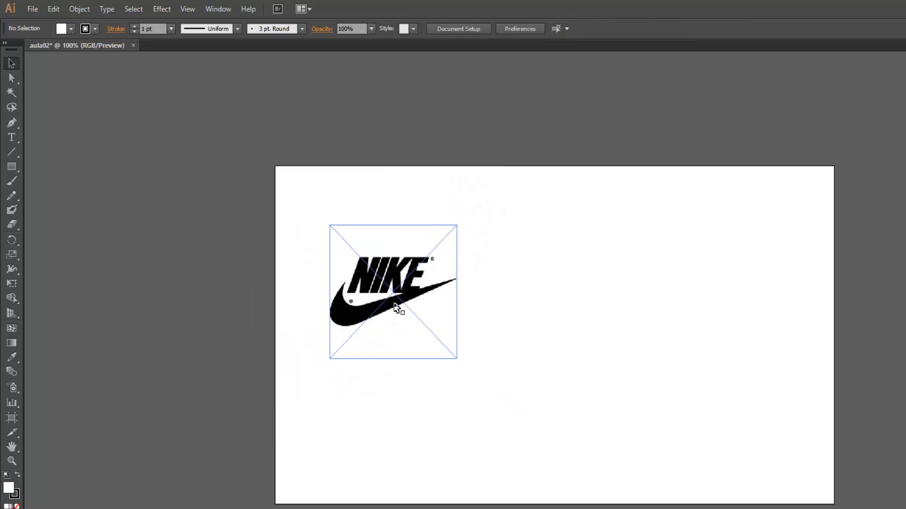
{"action": "key", "text": "ctrl+z"}
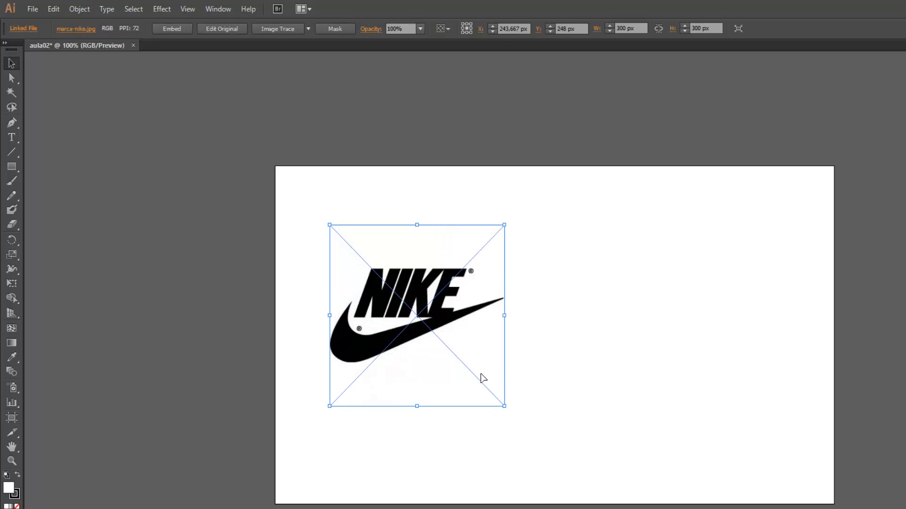
Step: Try enlarging the Nike image slightly from its upper-left corner twice, undoing each attempt
{"action": "left_click_drag", "start_coordinate": [329, 225], "coordinate": [285, 186]}
{"action": "key", "text": "ctrl+z"}
{"action": "left_click_drag", "start_coordinate": [330, 225], "coordinate": [273, 186]}
{"action": "key", "text": "ctrl+z"}
Step: Try stretching the Nike image without keeping proportions from its upper-right corner to about 927 x 497 px, then undo it
{"action": "left_click", "coordinate": [586, 299]}
{"action": "left_click", "coordinate": [459, 336]}
{"action": "left_click", "coordinate": [509, 331]}
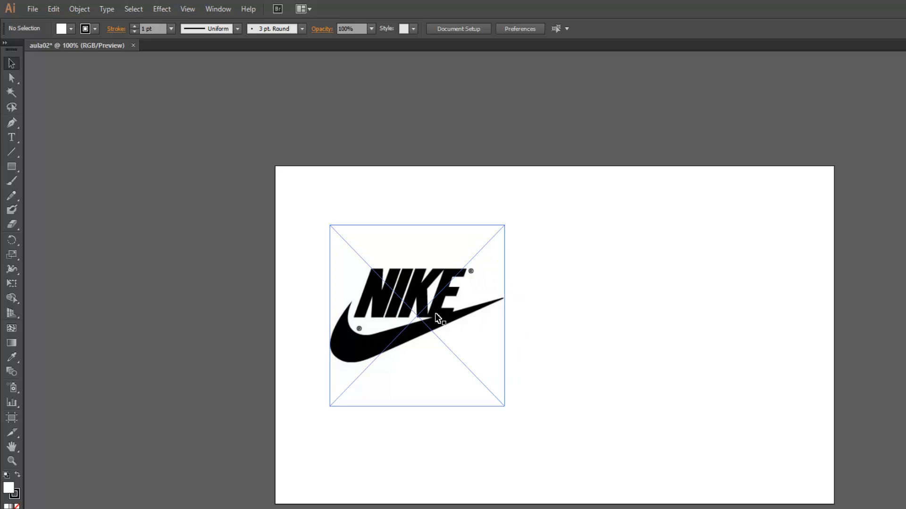
{"action": "left_click", "coordinate": [505, 227]}
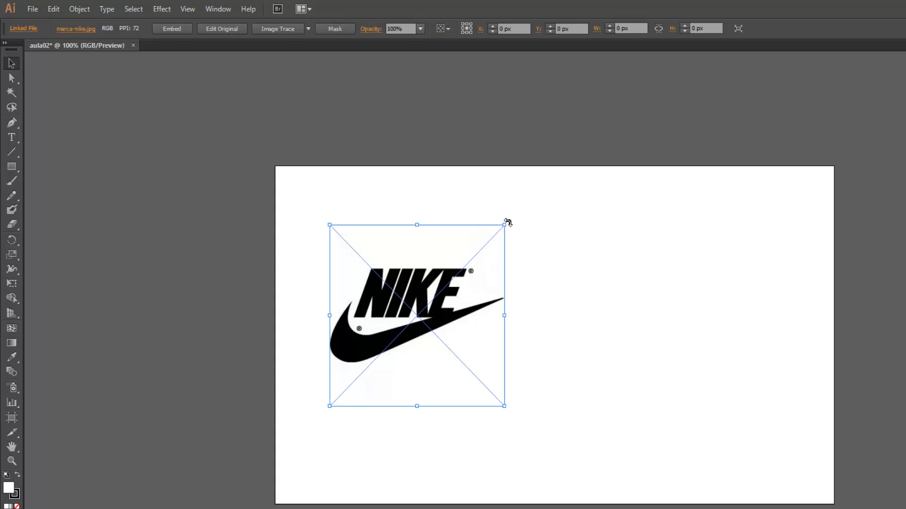
{"action": "left_click_drag", "start_coordinate": [505, 225], "coordinate": [869, 106]}
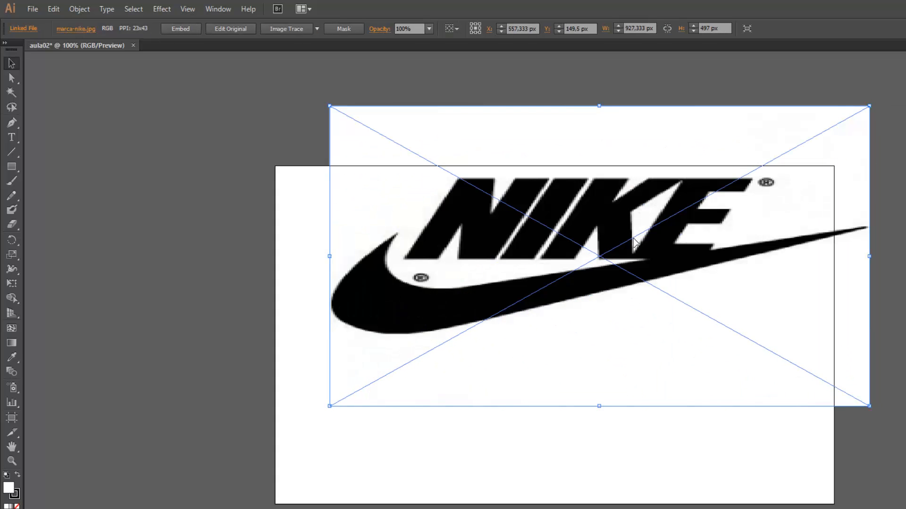
{"action": "key", "text": "ctrl+z"}
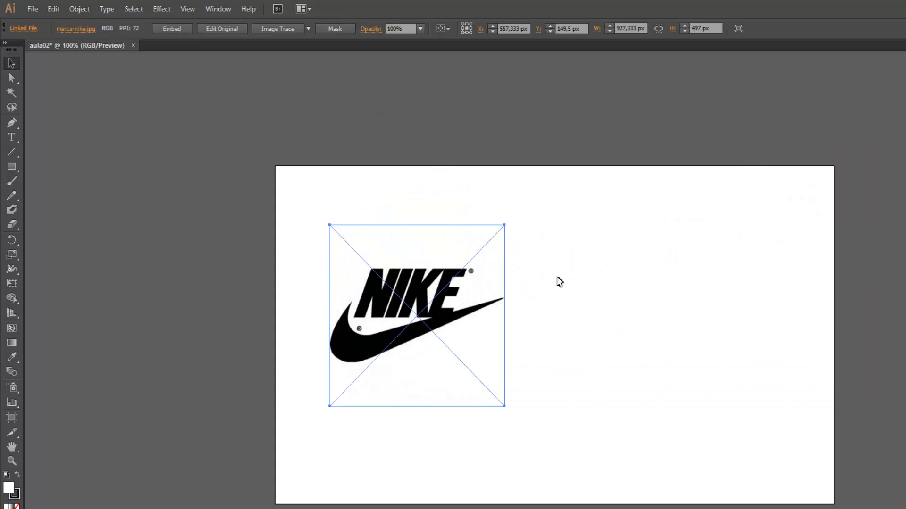
Step: Try selecting the Nike image with a selection marquee and by picking it directly, then deselect it
{"action": "left_click", "coordinate": [554, 297]}
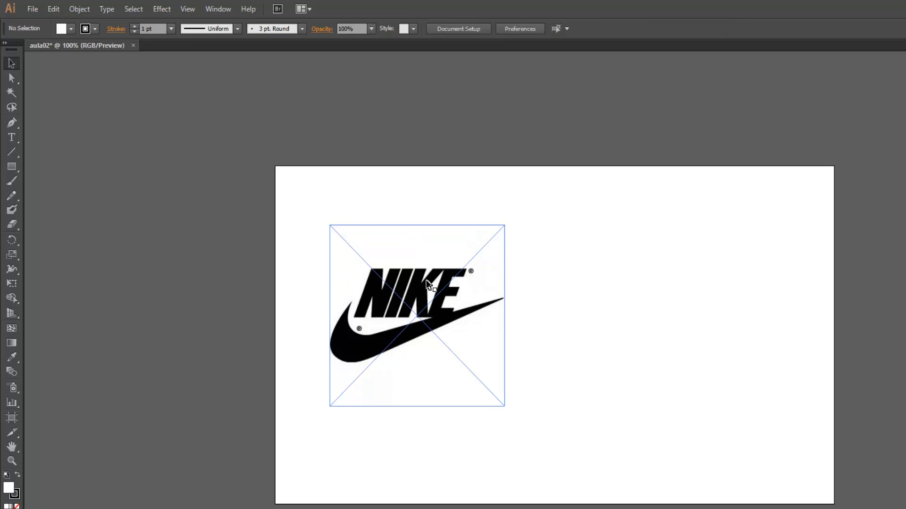
{"action": "left_click_drag", "start_coordinate": [332, 182], "coordinate": [486, 407]}
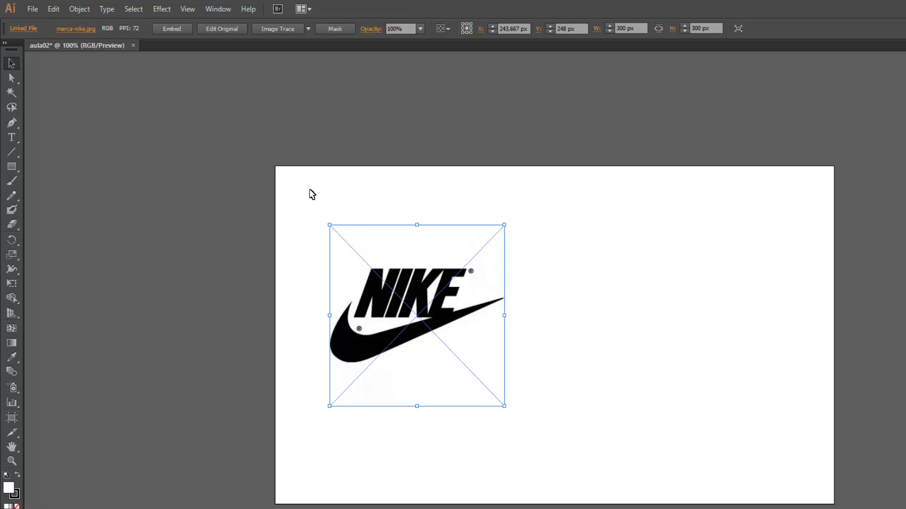
{"action": "left_click_drag", "start_coordinate": [305, 178], "coordinate": [436, 368]}
{"action": "left_click", "coordinate": [570, 378]}
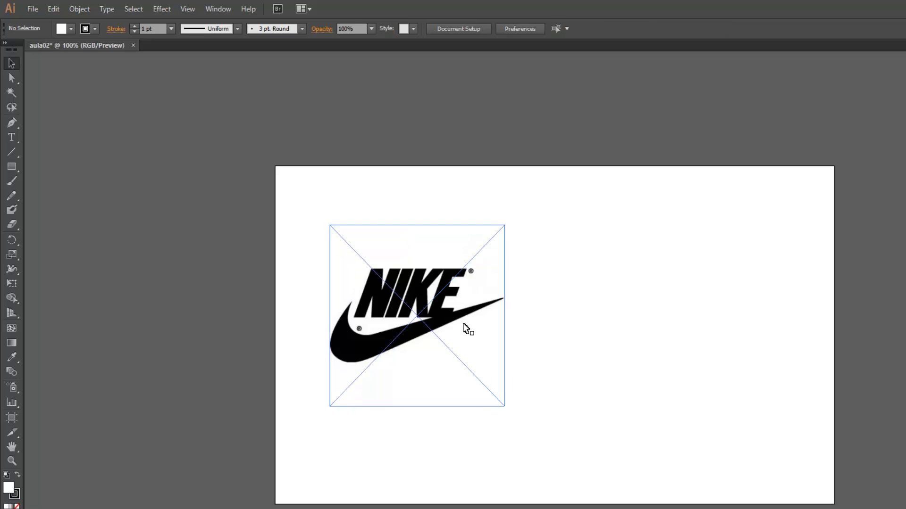
{"action": "left_click_drag", "start_coordinate": [514, 181], "coordinate": [829, 500]}
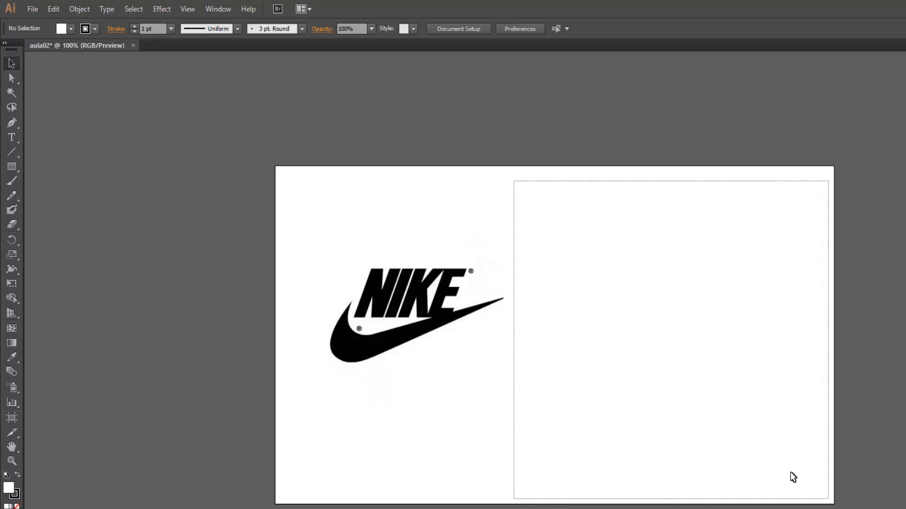
{"action": "left_click", "coordinate": [439, 331]}
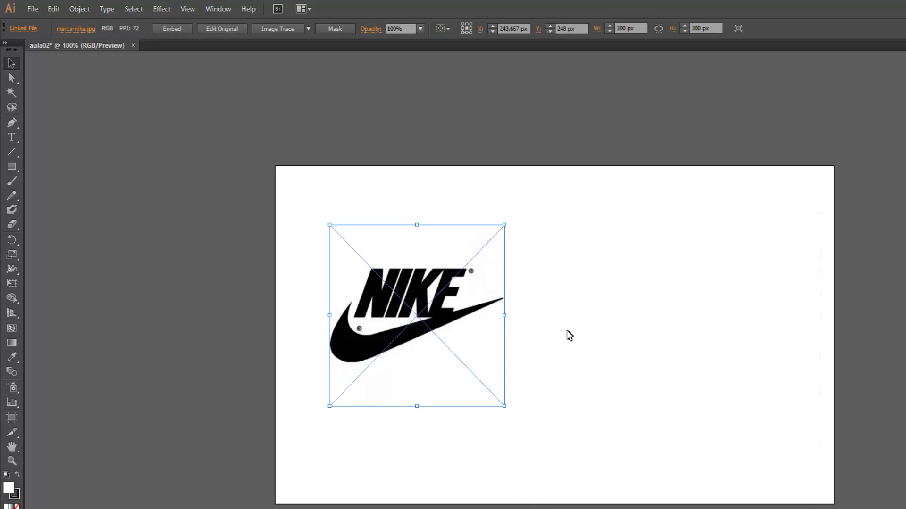
{"action": "left_click", "coordinate": [566, 332]}
Step: Move the Nike image to about X 458.667 px, Y 280 px near the artboard's centre and leave it deselected
{"action": "left_click_drag", "start_coordinate": [421, 283], "coordinate": [545, 305]}
{"action": "left_click", "coordinate": [671, 334]}
{"action": "left_click", "coordinate": [576, 330]}
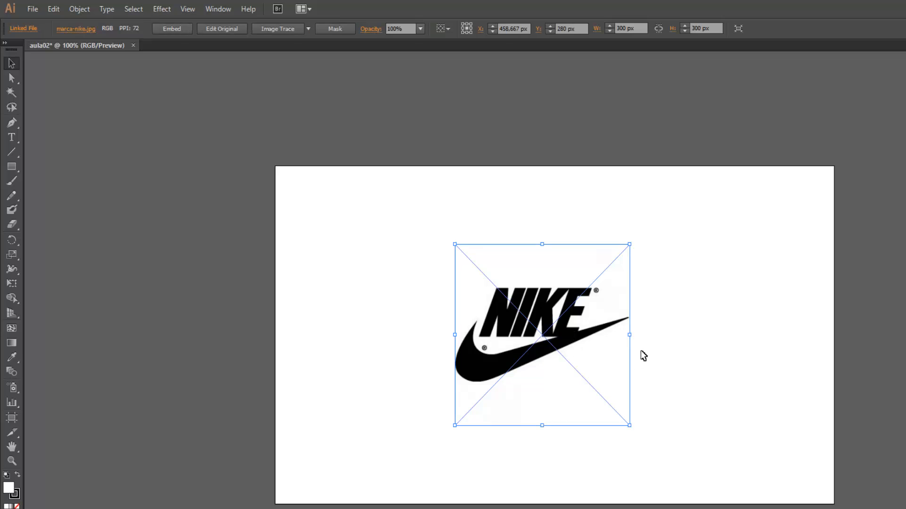
{"action": "left_click", "coordinate": [685, 331]}
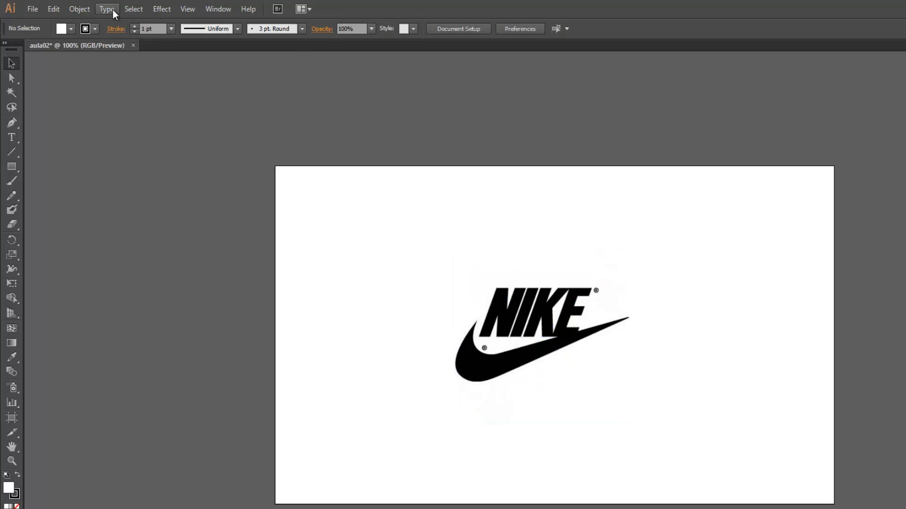
Step: Show the rulers around the document
{"action": "left_click", "coordinate": [187, 9]}
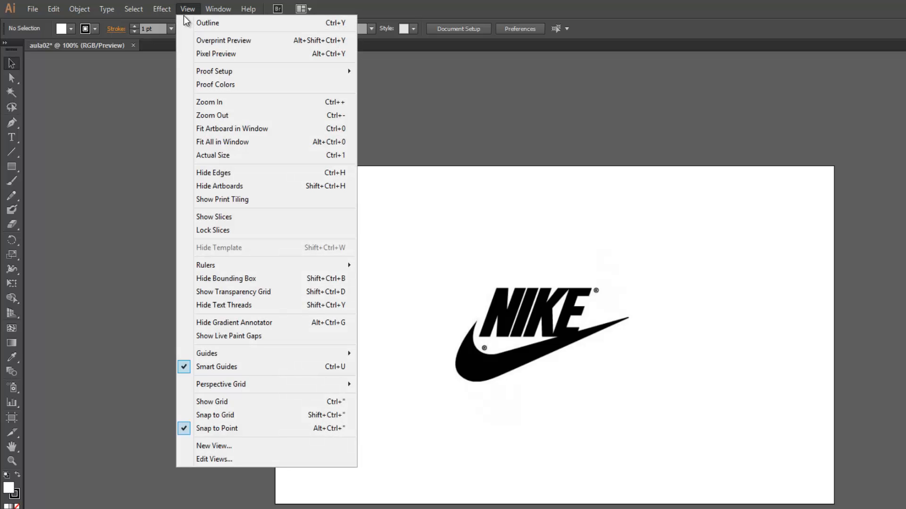
{"action": "mouse_move", "coordinate": [220, 268]}
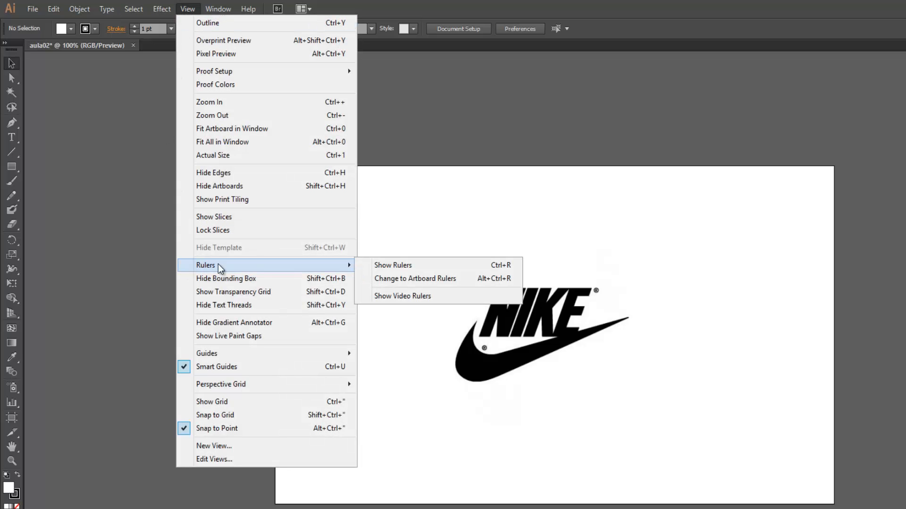
{"action": "left_click", "coordinate": [412, 267]}
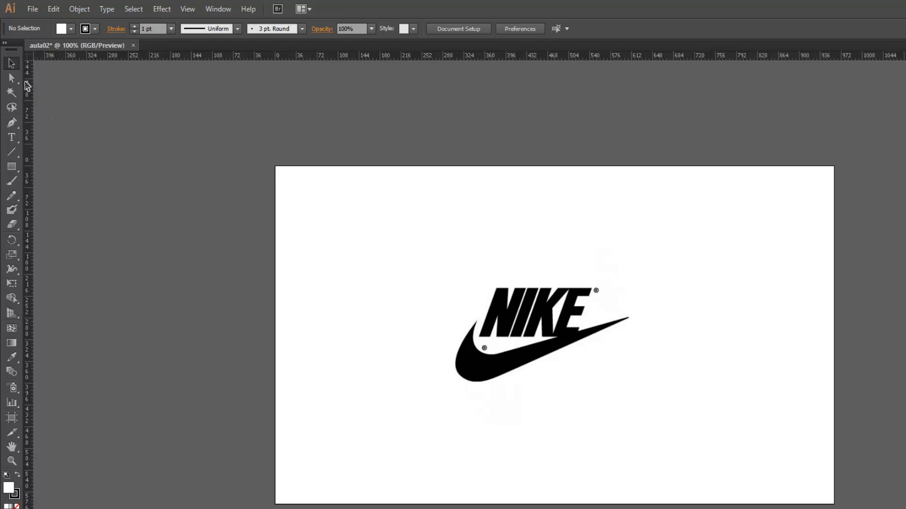
Step: Try placing a horizontal guide across the Nike logo at about Y 256 px, delete it and review the ruler options
{"action": "left_click_drag", "start_coordinate": [550, 54], "coordinate": [543, 321]}
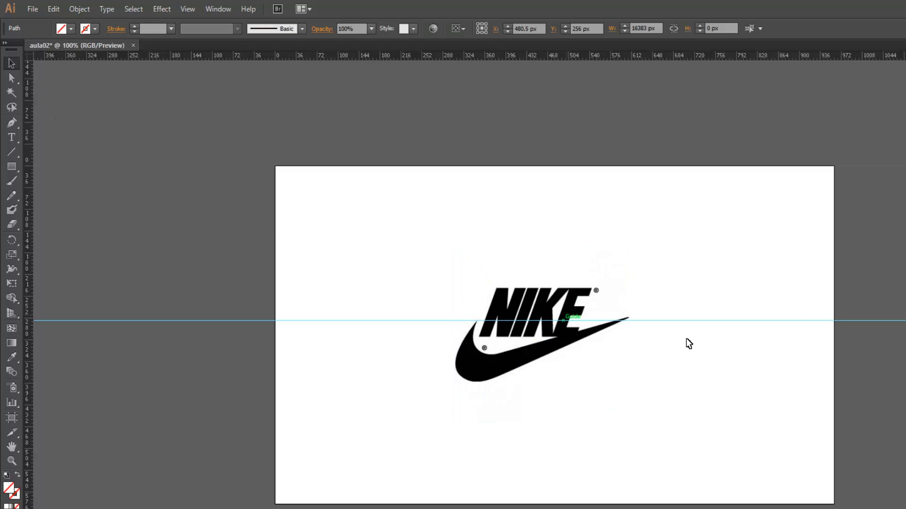
{"action": "key", "text": "Delete"}
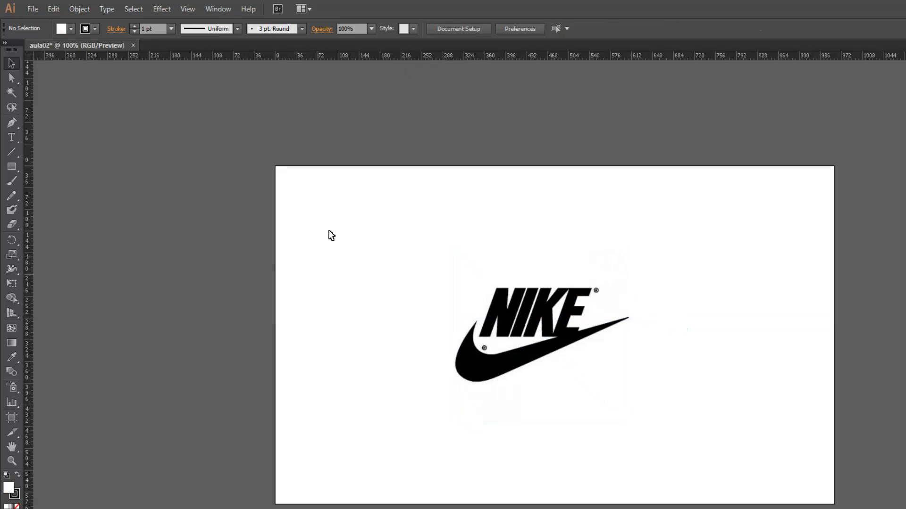
{"action": "left_click", "coordinate": [191, 12]}
{"action": "mouse_move", "coordinate": [254, 267]}
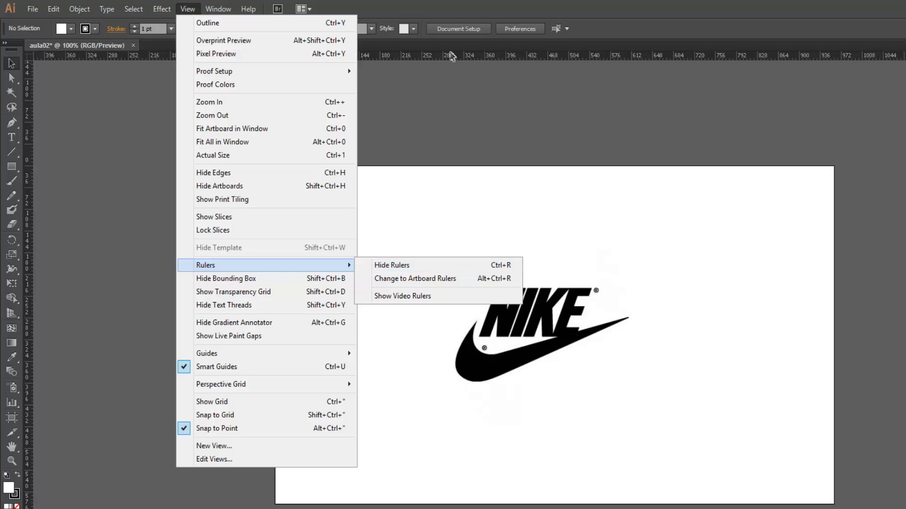
{"action": "left_click", "coordinate": [513, 277]}
Step: Practise selecting and deselecting the Nike image on the artboard, ending with it selected
{"action": "left_click", "coordinate": [533, 311]}
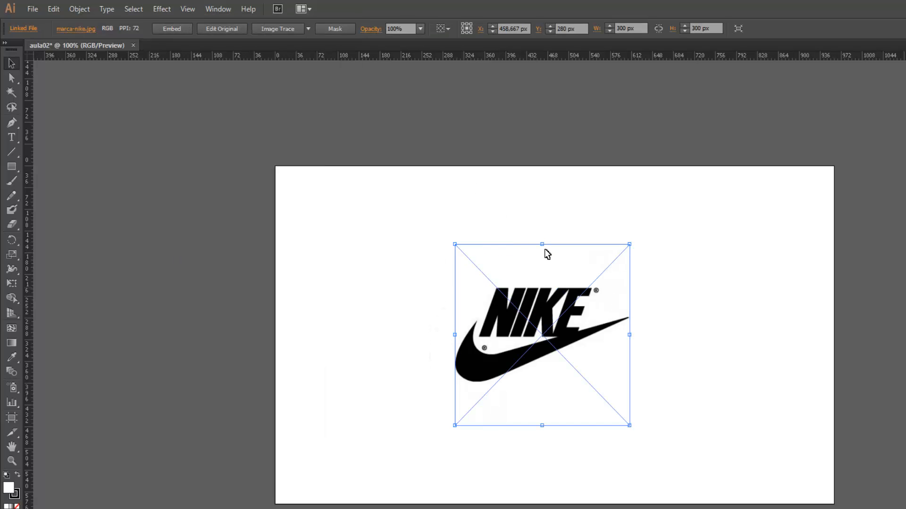
{"action": "left_click", "coordinate": [656, 449]}
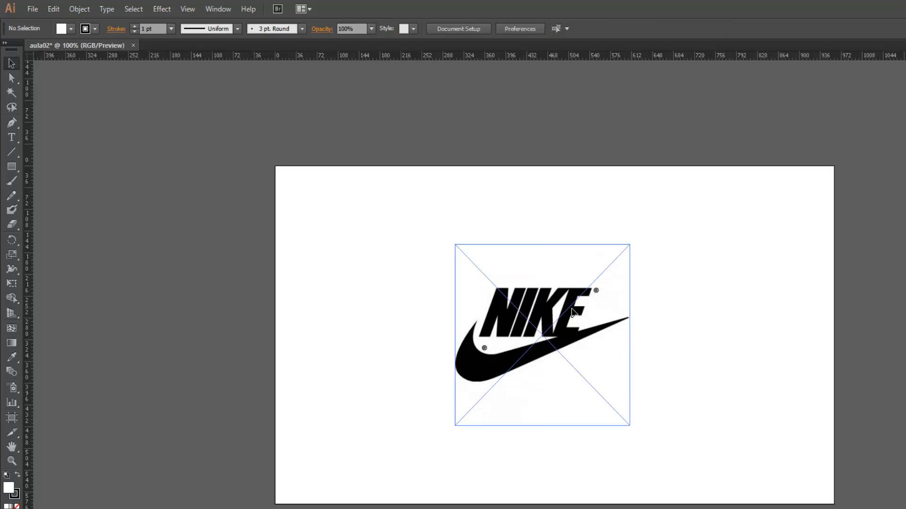
{"action": "left_click", "coordinate": [566, 315]}
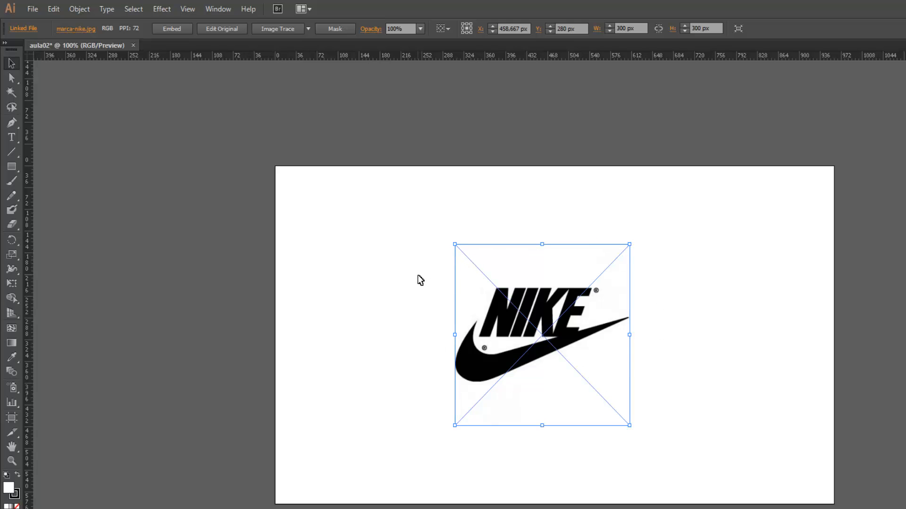
{"action": "left_click", "coordinate": [420, 280]}
{"action": "left_click", "coordinate": [463, 285]}
{"action": "left_click", "coordinate": [419, 336]}
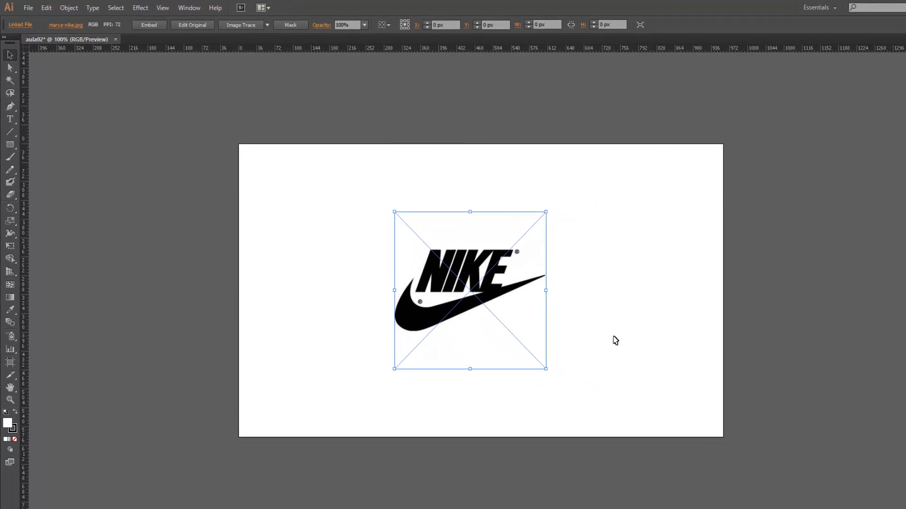
{"action": "left_click", "coordinate": [451, 286]}
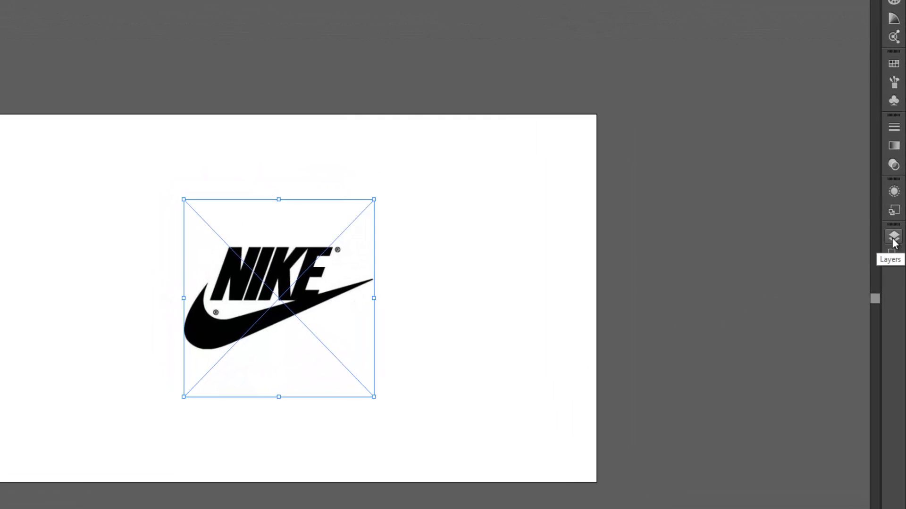
Step: Open the layer list and expand Layer 1 to examine the linked image in it, then collapse the layer
{"action": "left_click", "coordinate": [893, 237]}
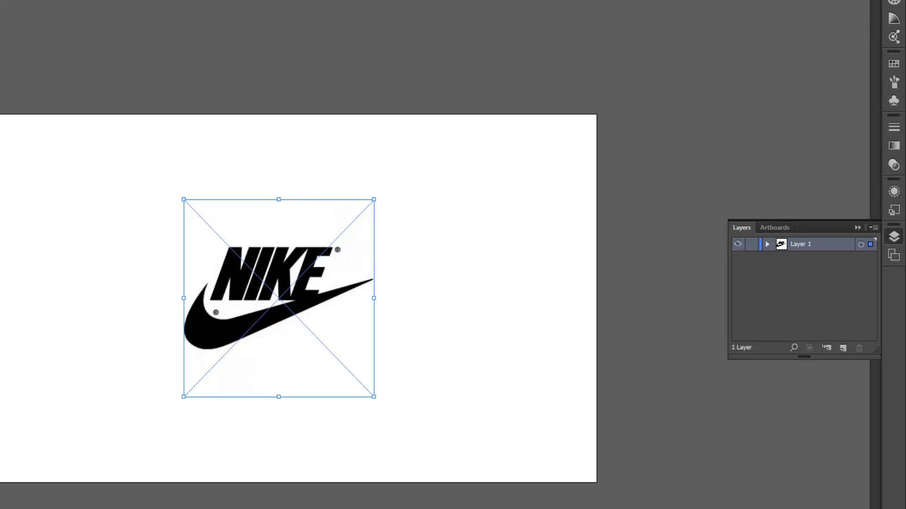
{"action": "key", "text": "alt+w"}
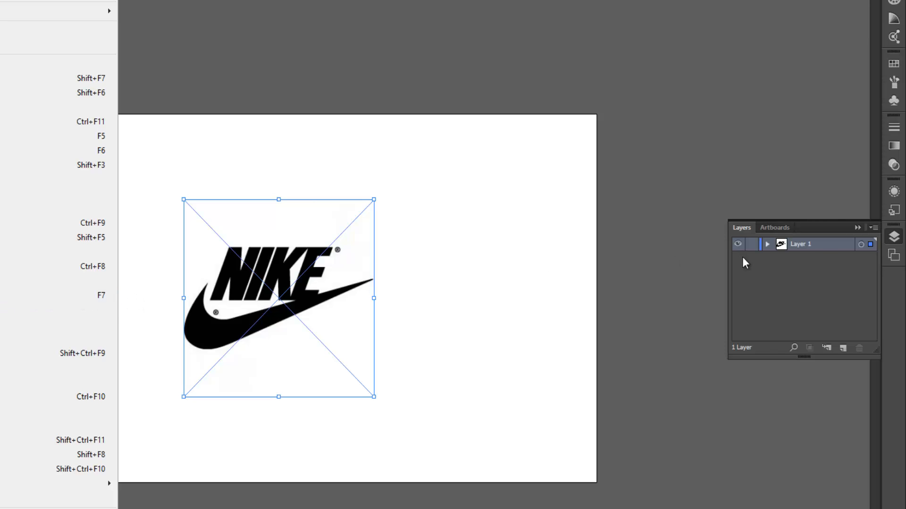
{"action": "left_click", "coordinate": [768, 242]}
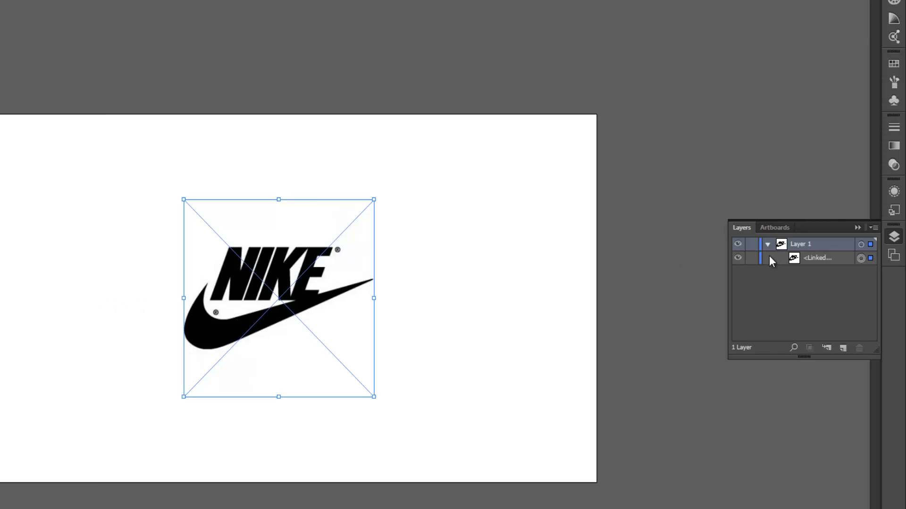
{"action": "left_click", "coordinate": [768, 245]}
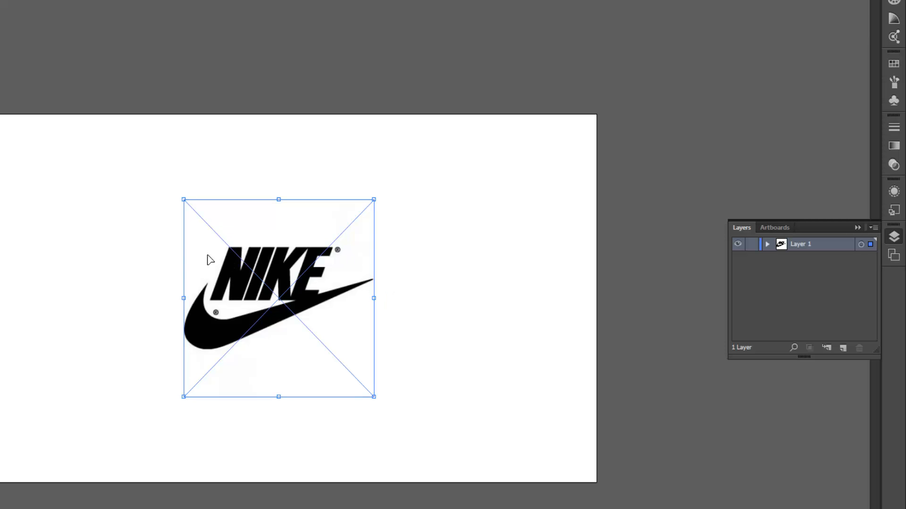
Step: Lock the Nike image in place and test the lock by picking and marquee-selecting over it
{"action": "left_click", "coordinate": [137, 311]}
{"action": "left_click", "coordinate": [260, 306]}
{"action": "key", "text": "a"}
{"action": "left_click", "coordinate": [432, 321]}
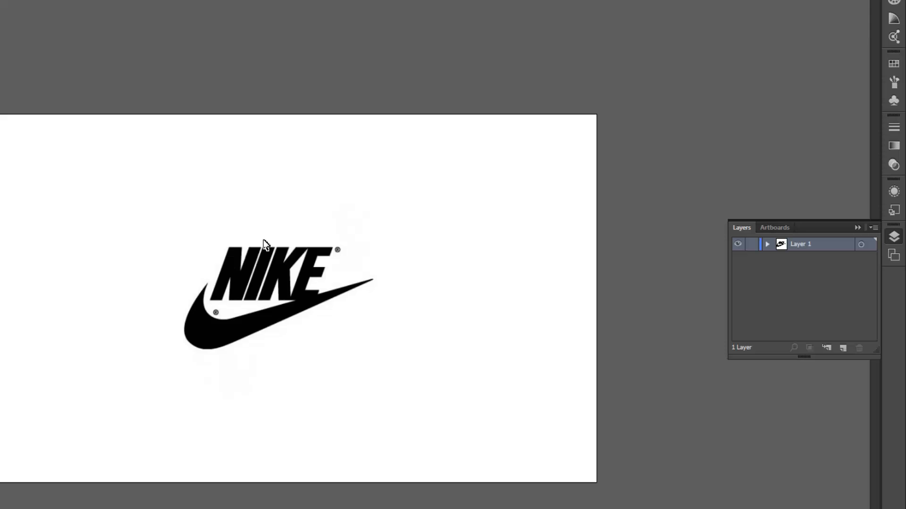
{"action": "left_click_drag", "start_coordinate": [140, 184], "coordinate": [464, 425]}
Step: Reopen the layer list, expand Layer 1 and toggle the lock of the linked Nike image
{"action": "left_click", "coordinate": [857, 228]}
{"action": "left_click", "coordinate": [894, 236]}
{"action": "left_click", "coordinate": [766, 244]}
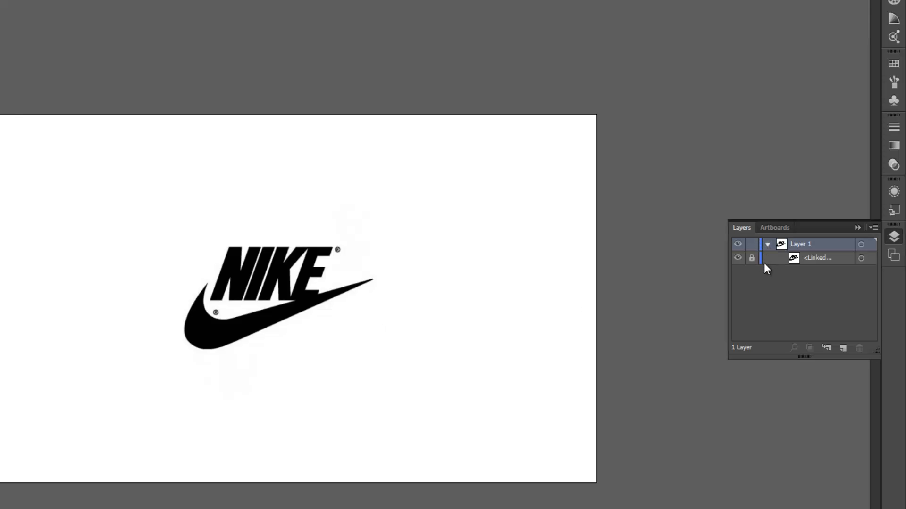
{"action": "left_click", "coordinate": [787, 261]}
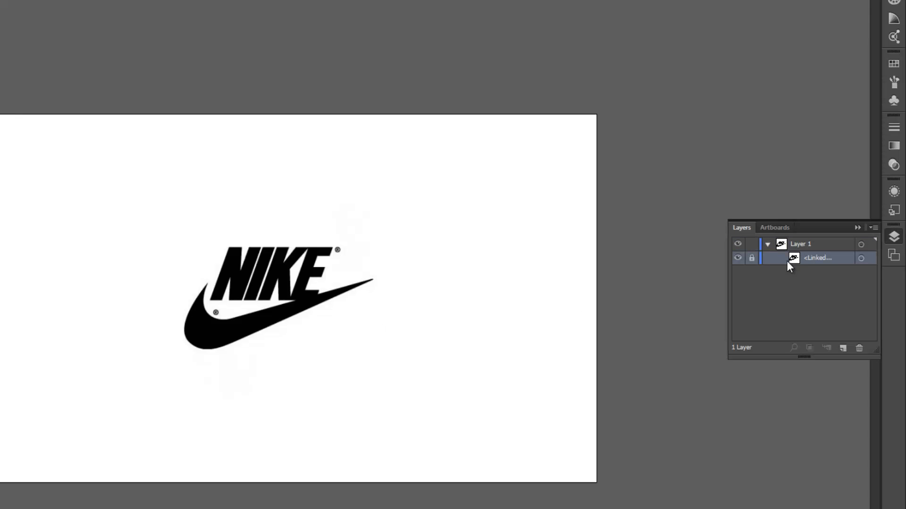
{"action": "left_click", "coordinate": [752, 259]}
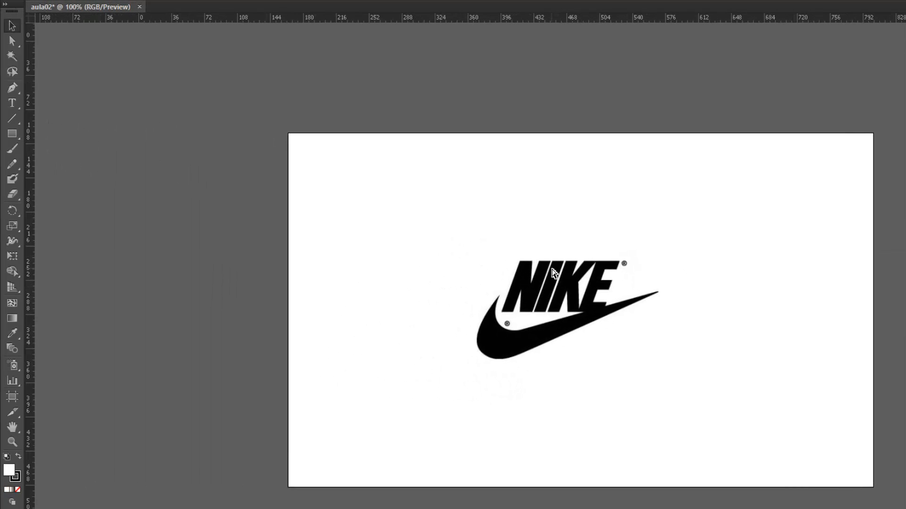
Step: Review the Pen tool's add, delete and convert anchor point variants, then activate the Pen tool at 150% zoom
{"action": "key", "text": "ctrl+plus"}
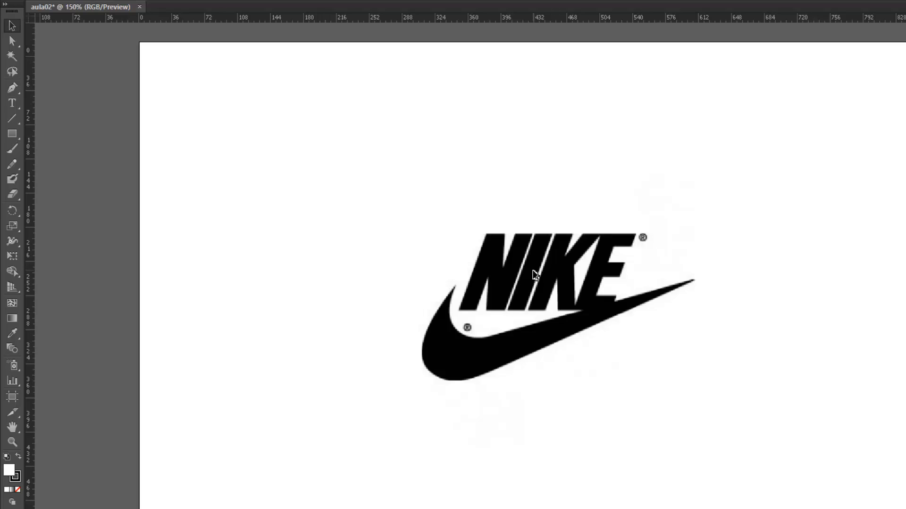
{"action": "scroll", "coordinate": [535, 282], "scroll_direction": "up", "scroll_amount": 1}
{"action": "scroll", "coordinate": [450, 329], "scroll_direction": "down", "scroll_amount": 1}
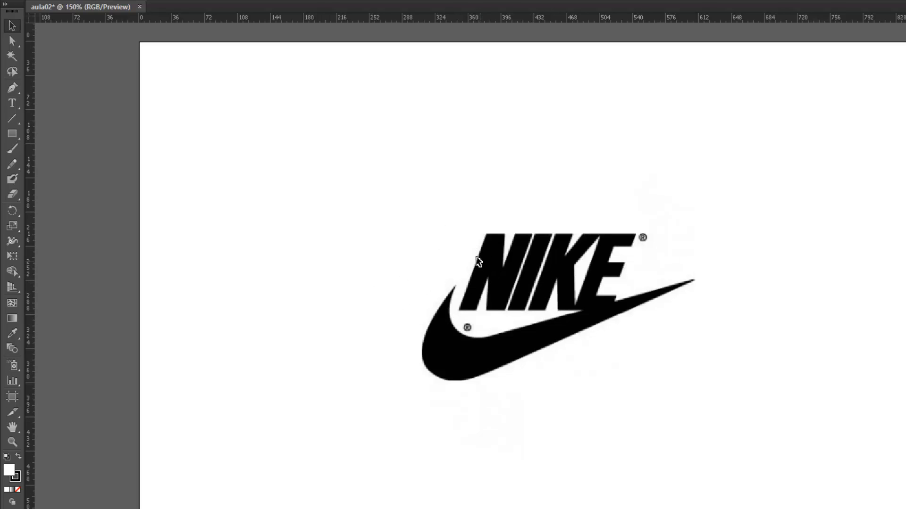
{"action": "left_click", "coordinate": [17, 94]}
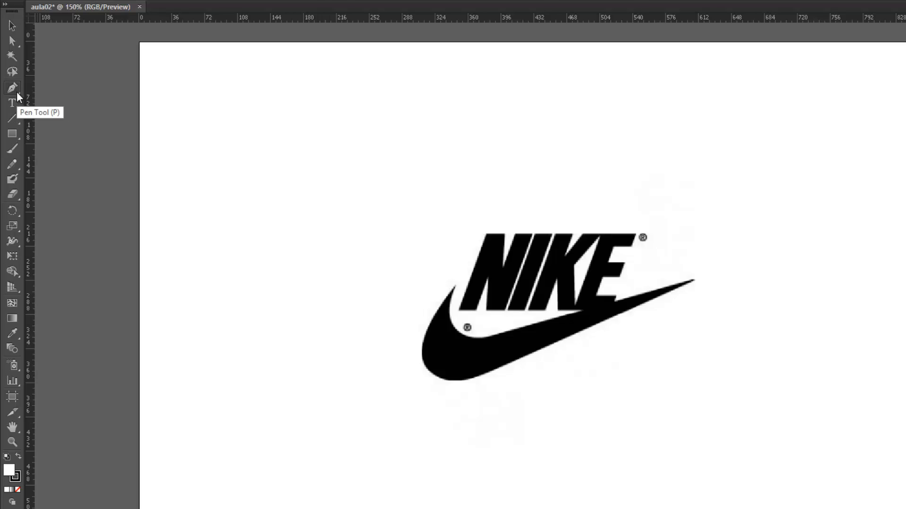
{"action": "left_click", "coordinate": [17, 94]}
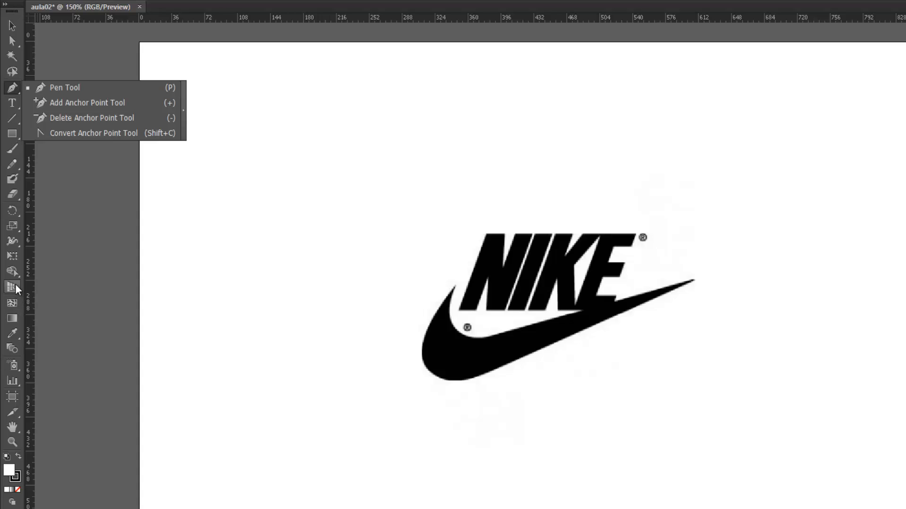
{"action": "left_click", "coordinate": [16, 93]}
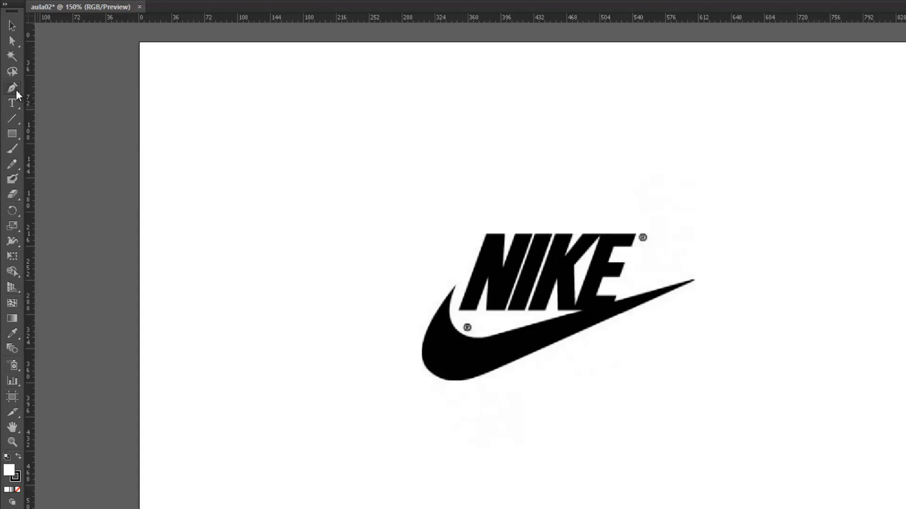
{"action": "left_click", "coordinate": [16, 90]}
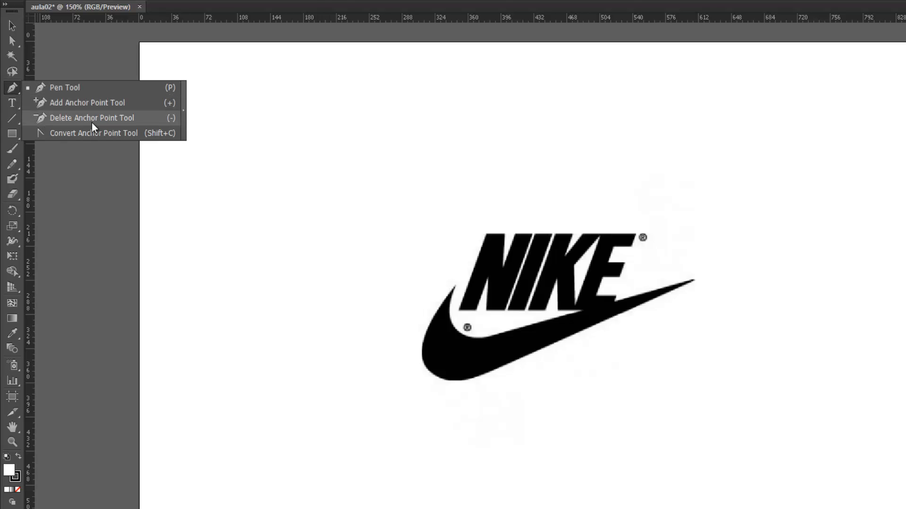
{"action": "left_click", "coordinate": [94, 89]}
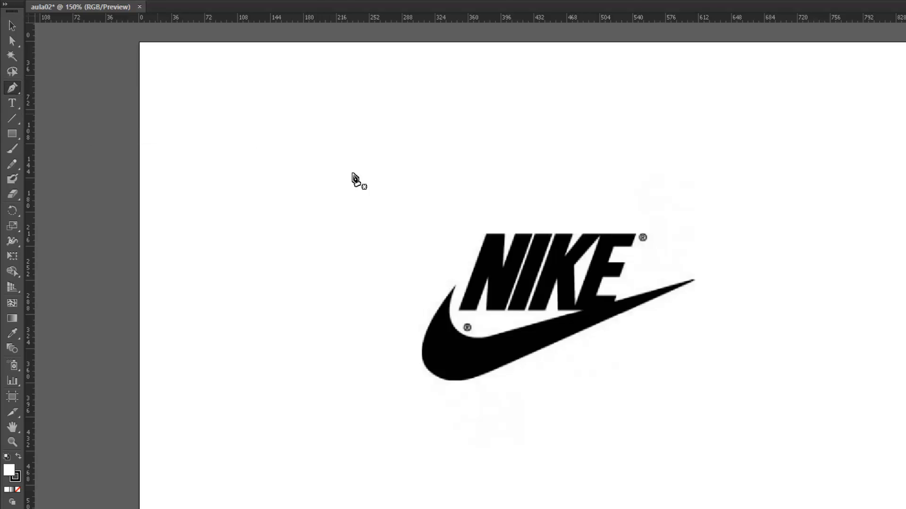
Step: Draw a winding path of several smooth curved segments with the Pen tool in the blank area left of the logo
{"action": "left_click", "coordinate": [252, 141]}
{"action": "left_click_drag", "start_coordinate": [382, 151], "coordinate": [343, 232]}
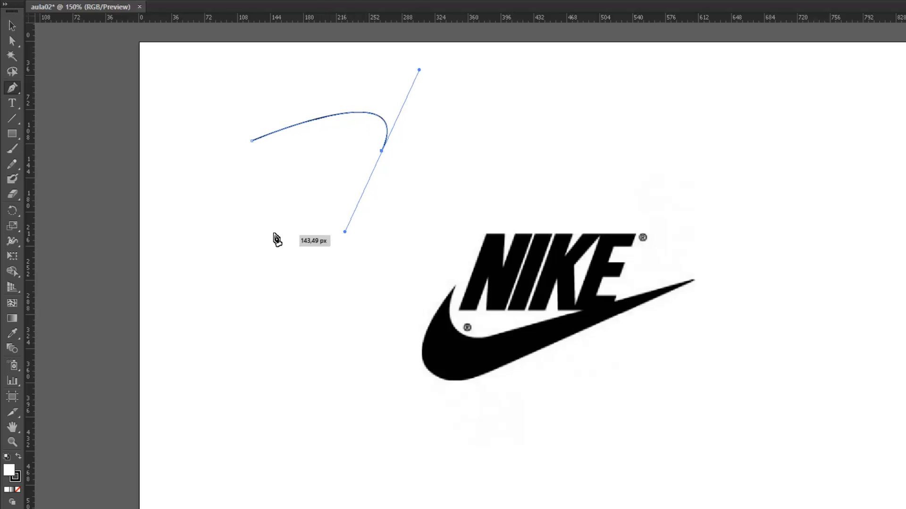
{"action": "left_click_drag", "start_coordinate": [264, 233], "coordinate": [345, 286]}
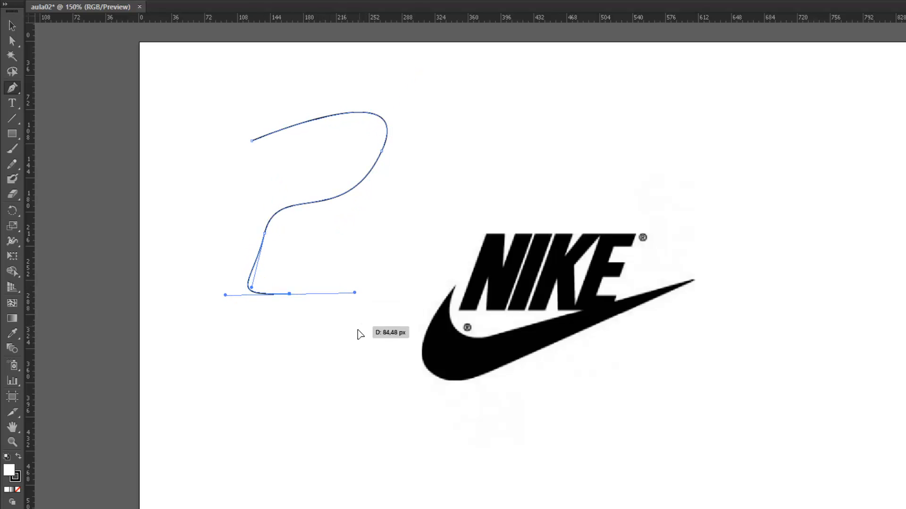
{"action": "left_click_drag", "start_coordinate": [360, 327], "coordinate": [339, 379]}
{"action": "left_click", "coordinate": [282, 391]}
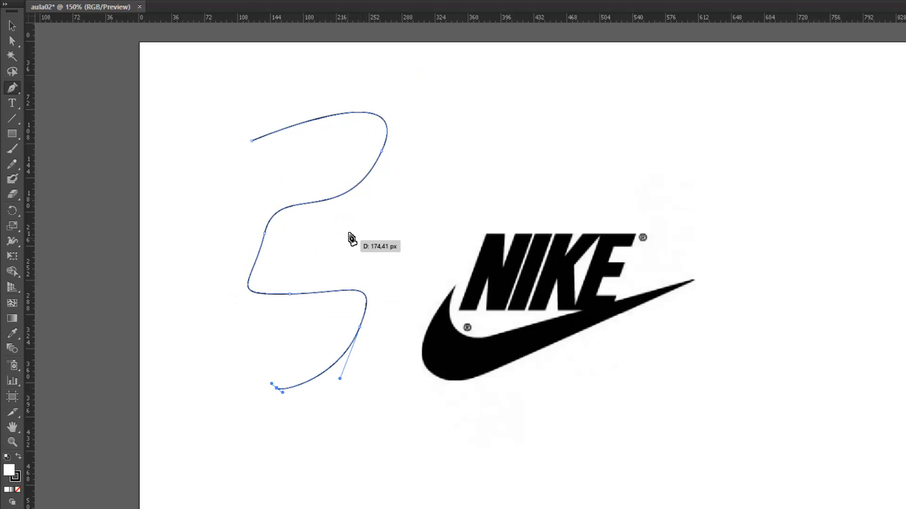
Step: Undo the entire winding curved path beside the logo
{"action": "key", "text": "ctrl+z"}
{"action": "key", "text": "ctrl+z"}
{"action": "key", "text": "ctrl+z"}
{"action": "key", "text": "ctrl+z"}
{"action": "key", "text": "ctrl+z"}
{"action": "key", "text": "ctrl+z"}
Step: Draw an open zigzag path of six straight segments running above the Nike logo and down its right side
{"action": "left_click", "coordinate": [309, 139]}
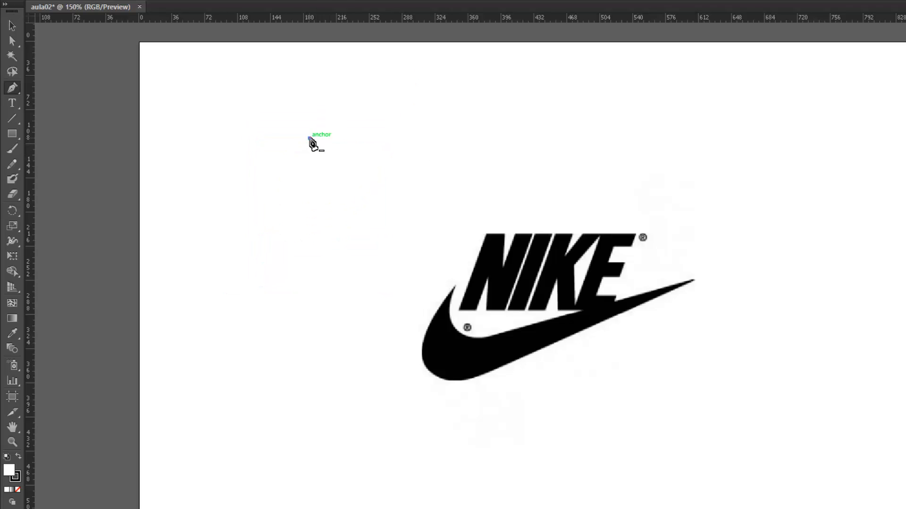
{"action": "left_click", "coordinate": [507, 138]}
{"action": "left_click", "coordinate": [597, 115]}
{"action": "left_click", "coordinate": [643, 155]}
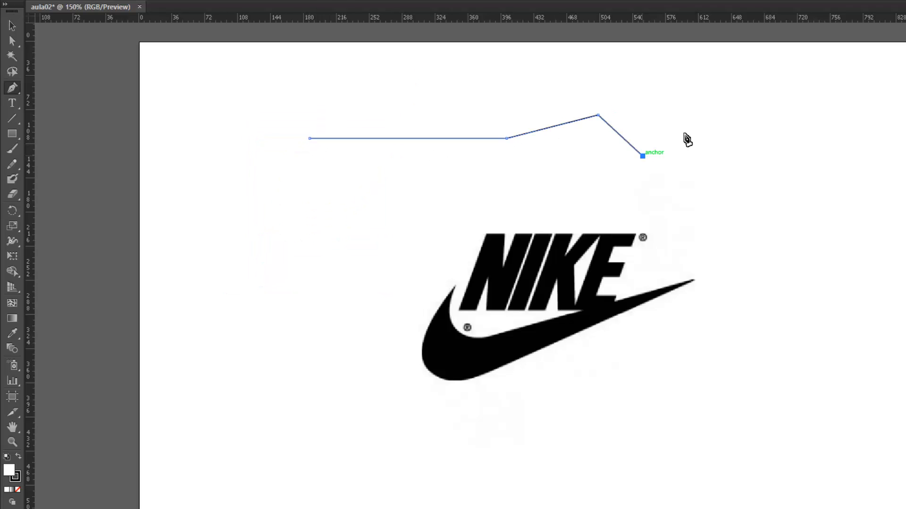
{"action": "left_click", "coordinate": [707, 113]}
{"action": "left_click", "coordinate": [834, 206]}
{"action": "left_click", "coordinate": [775, 264]}
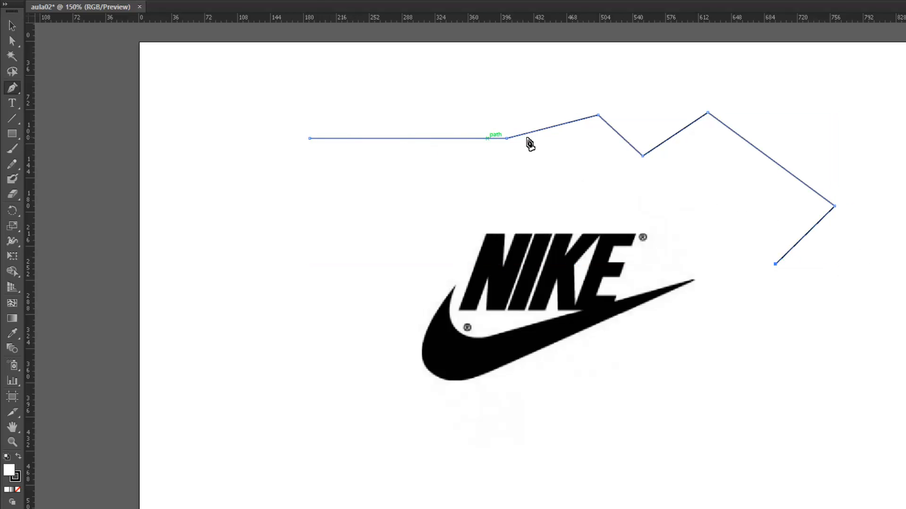
Step: Undo the zigzag path back to its first anchor point
{"action": "key", "text": "ctrl+z"}
{"action": "key", "text": "ctrl+z"}
{"action": "key", "text": "ctrl+z"}
{"action": "key", "text": "ctrl+z"}
{"action": "key", "text": "ctrl+z"}
{"action": "key", "text": "ctrl+z"}
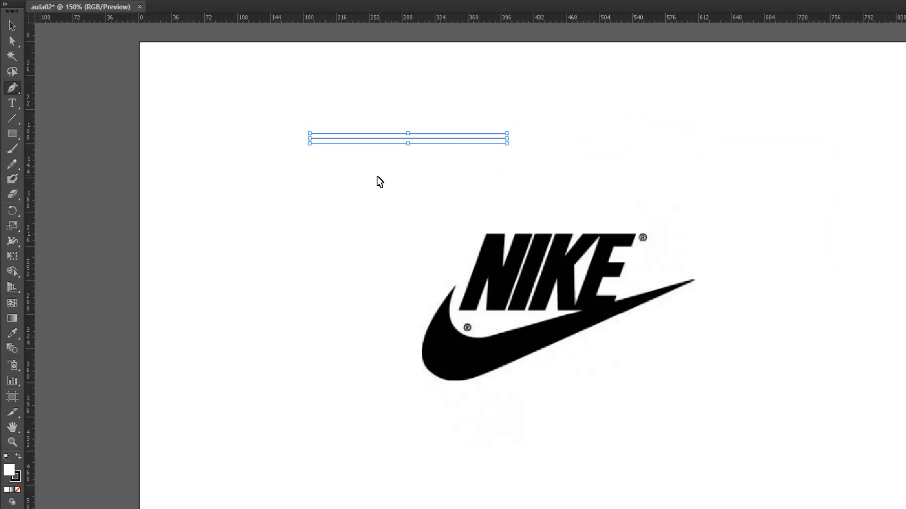
Step: Draw a curved segment down from the remaining anchor by pulling out long direction handles, and undo the path
{"action": "left_click", "coordinate": [333, 312]}
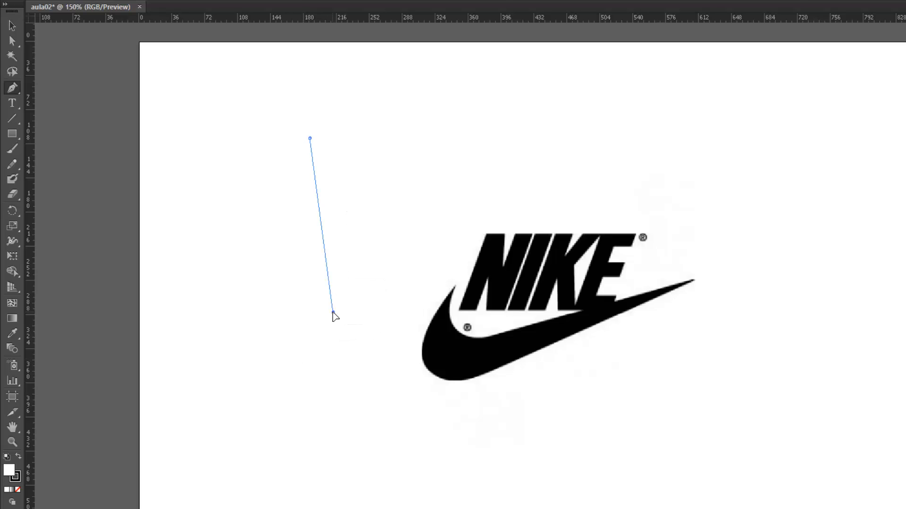
{"action": "left_click_drag", "start_coordinate": [334, 323], "coordinate": [279, 425]}
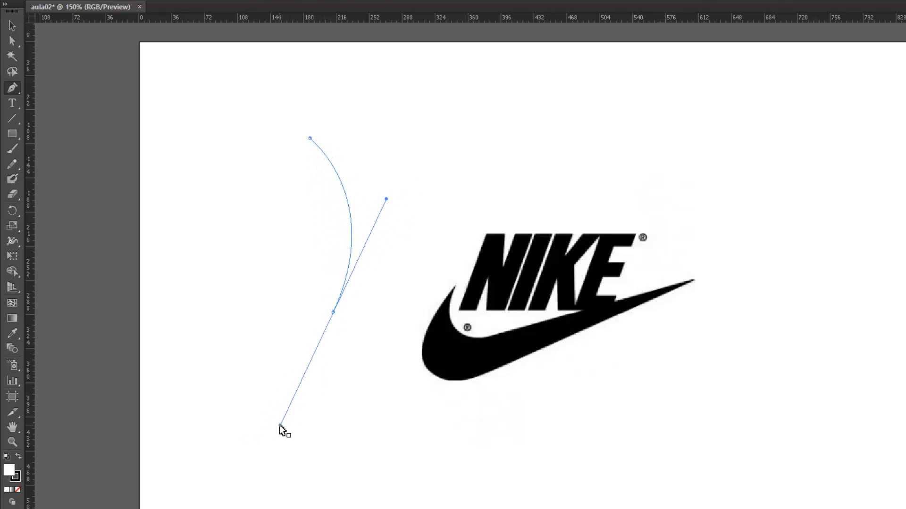
{"action": "key", "text": "ctrl+z"}
{"action": "key", "text": "ctrl+z"}
Step: Draw a straight two-point diagonal line left of the logo with the Pen tool and select it with the Selection tool
{"action": "left_click", "coordinate": [17, 93]}
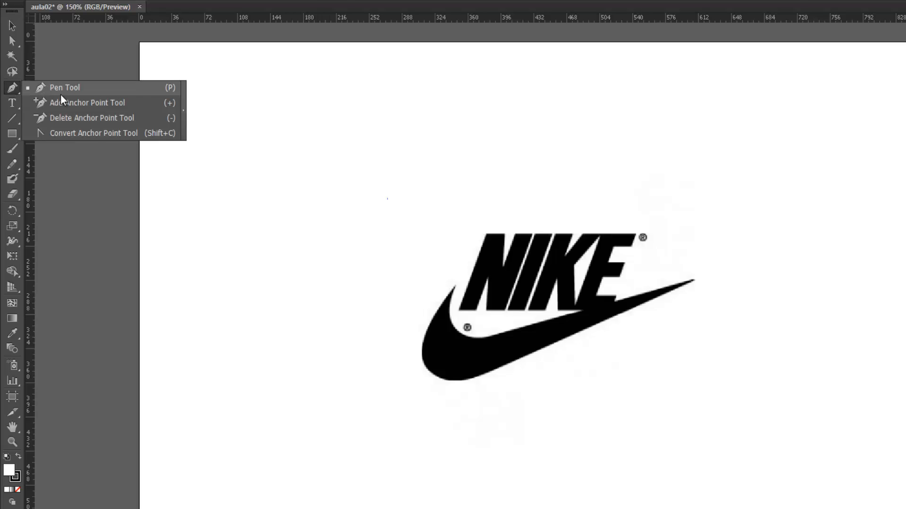
{"action": "left_click", "coordinate": [100, 96]}
{"action": "left_click", "coordinate": [253, 148]}
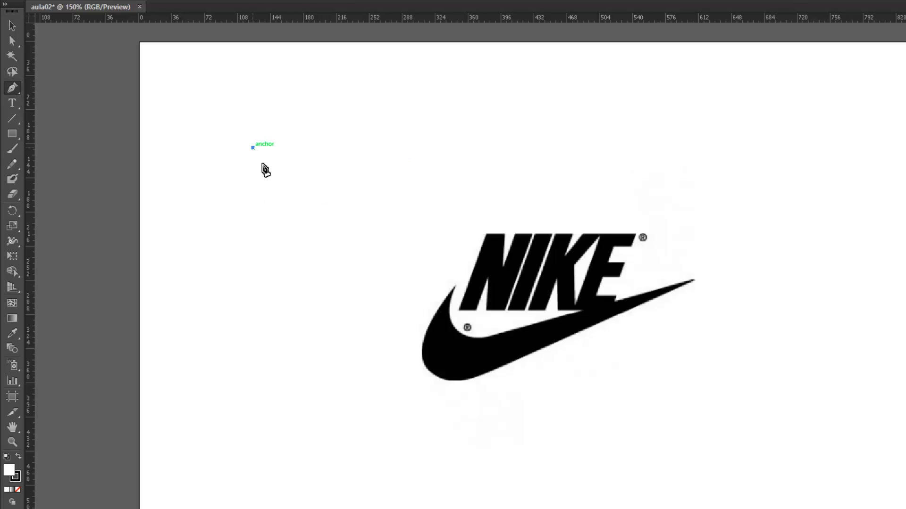
{"action": "left_click", "coordinate": [330, 317]}
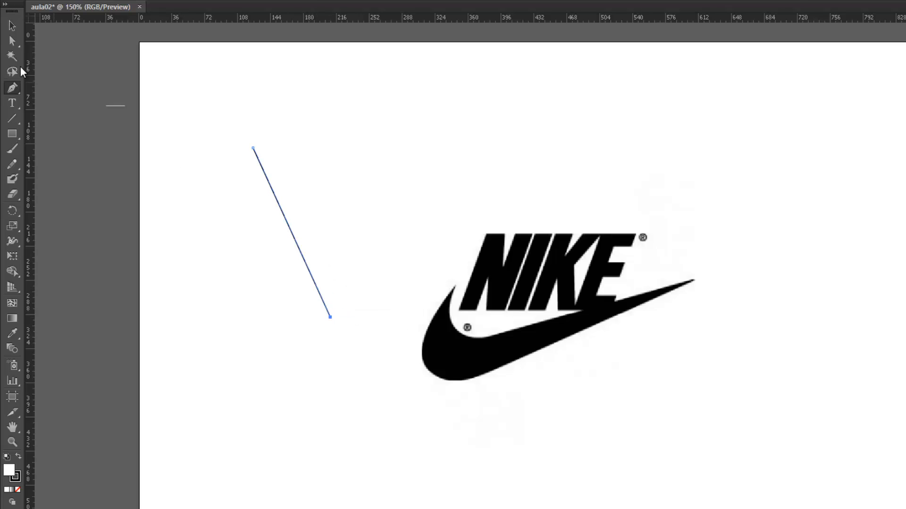
{"action": "left_click", "coordinate": [12, 26]}
{"action": "left_click", "coordinate": [376, 147]}
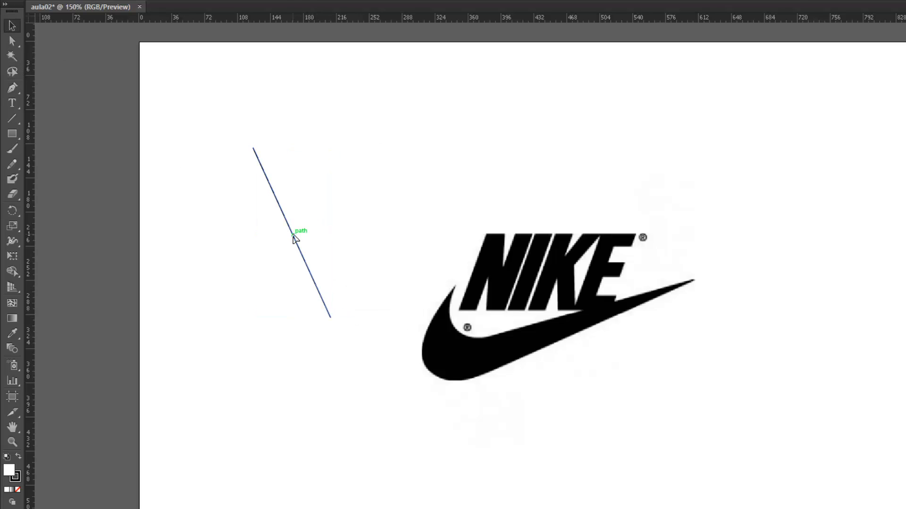
{"action": "left_click", "coordinate": [294, 238]}
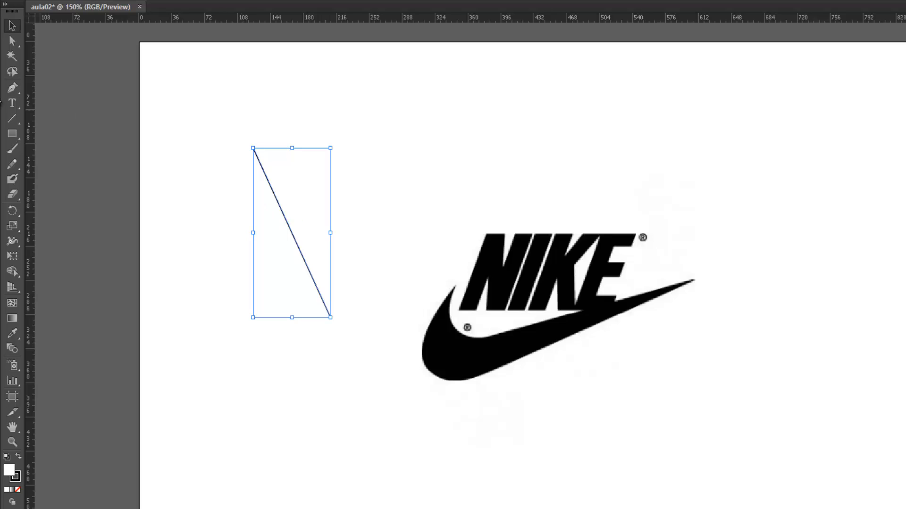
Step: Add an anchor point in the upper half of the diagonal line and move the whole line slightly left
{"action": "left_click", "coordinate": [12, 92]}
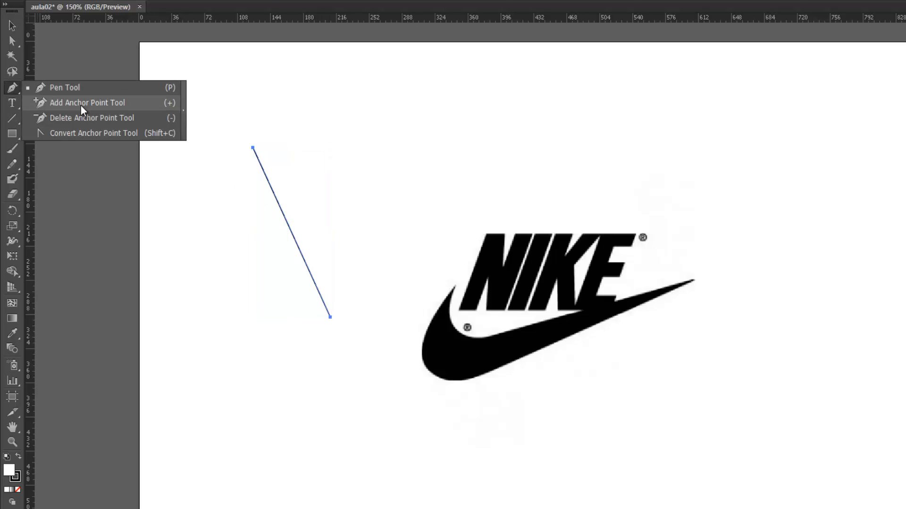
{"action": "left_click", "coordinate": [144, 105]}
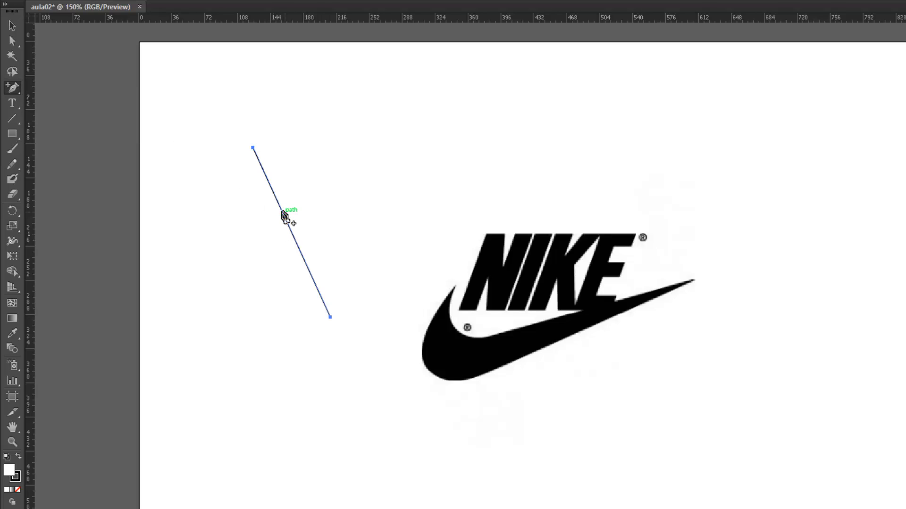
{"action": "left_click", "coordinate": [282, 210]}
{"action": "left_click", "coordinate": [13, 28]}
{"action": "left_click", "coordinate": [301, 251]}
{"action": "left_click_drag", "start_coordinate": [302, 255], "coordinate": [287, 257]}
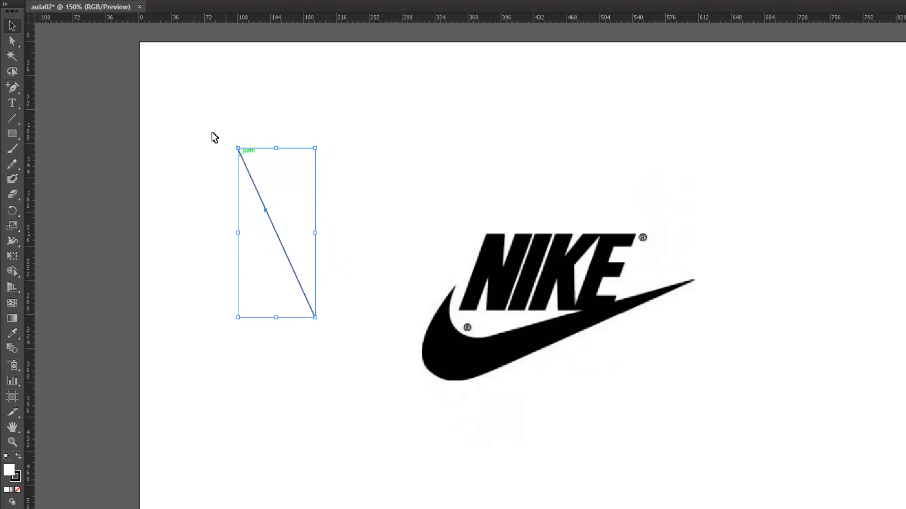
Step: Try pulling the added middle anchor outward with the Direct Selection tool, and undo back to the original two-point line
{"action": "left_click", "coordinate": [16, 44]}
{"action": "left_click_drag", "start_coordinate": [266, 210], "coordinate": [355, 181]}
{"action": "key", "text": "ctrl+z"}
{"action": "key", "text": "ctrl+z"}
{"action": "key", "text": "ctrl+z"}
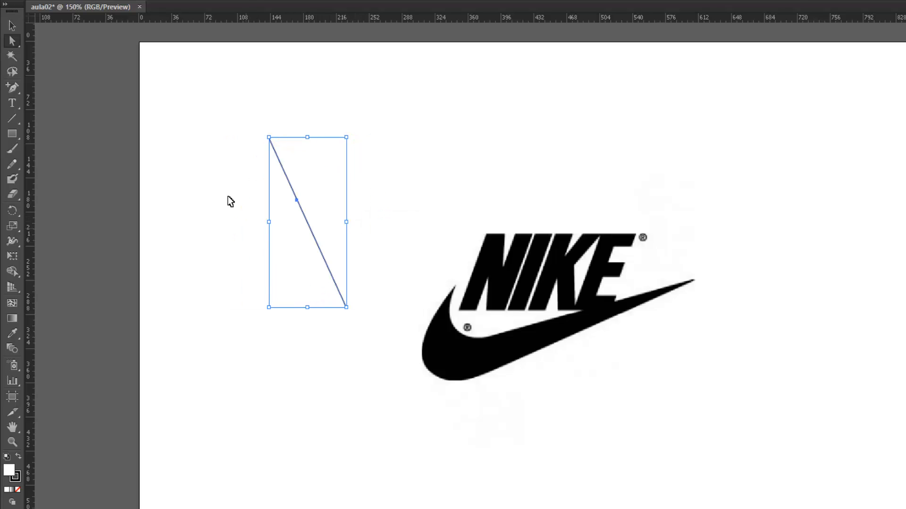
{"action": "key", "text": "ctrl+z"}
{"action": "key", "text": "ctrl+shift+z"}
{"action": "key", "text": "v"}
{"action": "left_click_drag", "start_coordinate": [329, 216], "coordinate": [312, 227]}
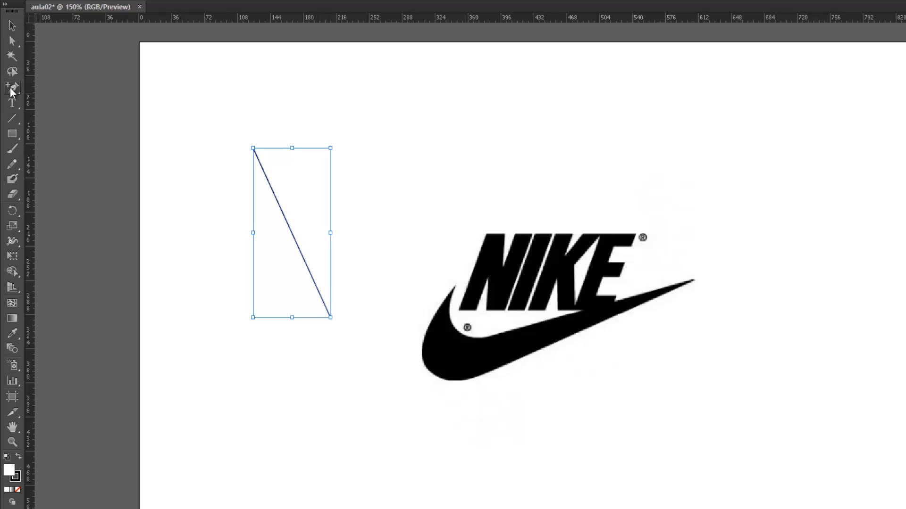
Step: Delete the lower end anchor of the diagonal line with the Delete Anchor Point tool, and undo the deletion
{"action": "left_click", "coordinate": [11, 87]}
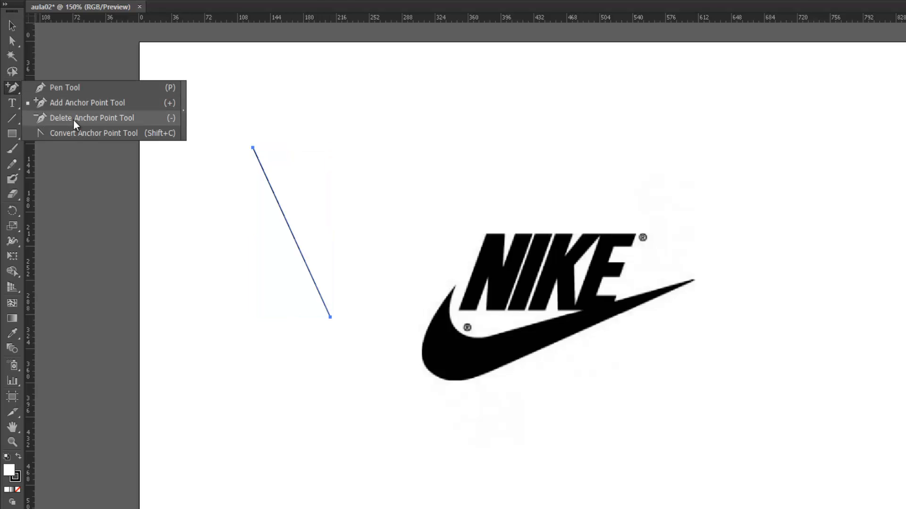
{"action": "left_click", "coordinate": [93, 118]}
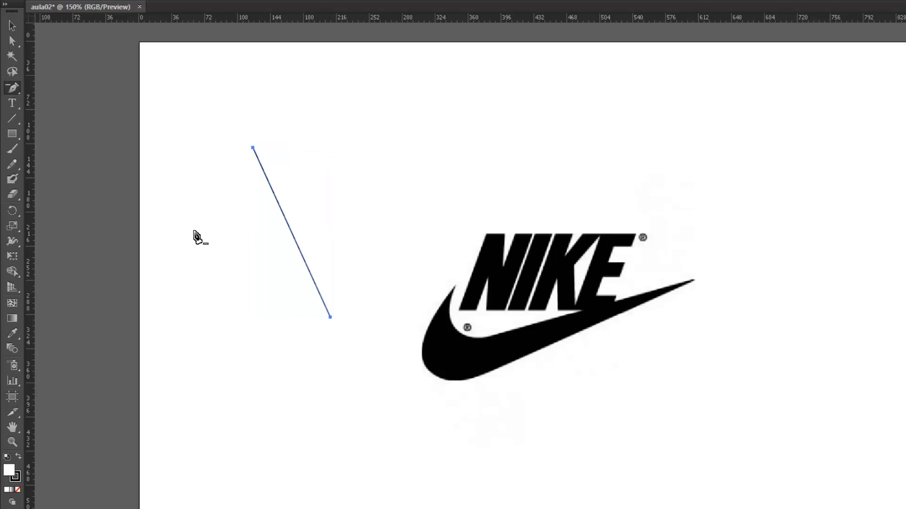
{"action": "left_click", "coordinate": [286, 220]}
{"action": "left_click", "coordinate": [692, 312]}
{"action": "left_click", "coordinate": [330, 317]}
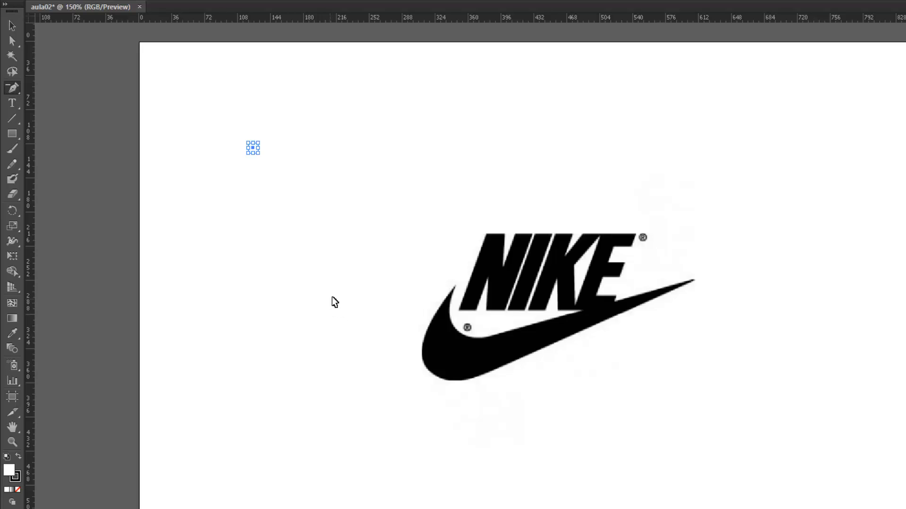
{"action": "key", "text": "ctrl+z"}
Step: Try the Convert Anchor Point tool on the line's lower end anchor by pulling out short direction handles, and undo it
{"action": "left_click", "coordinate": [19, 90]}
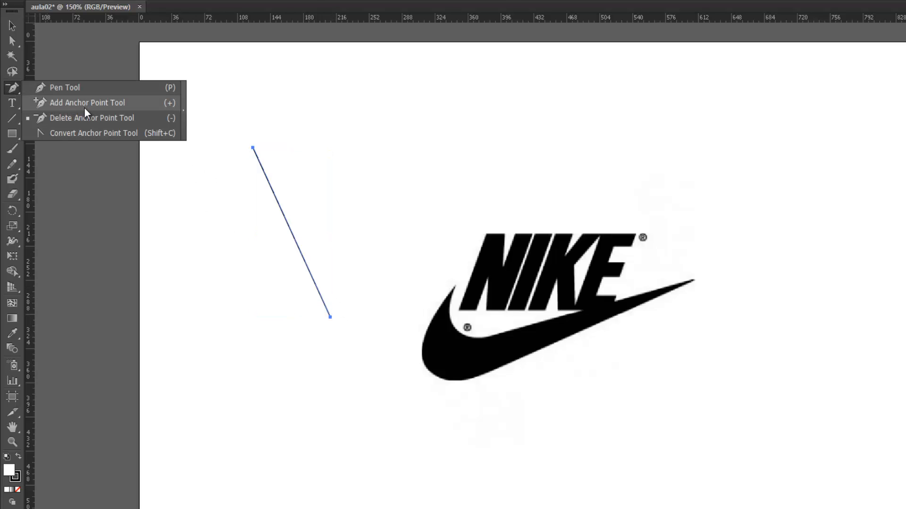
{"action": "left_click", "coordinate": [86, 133]}
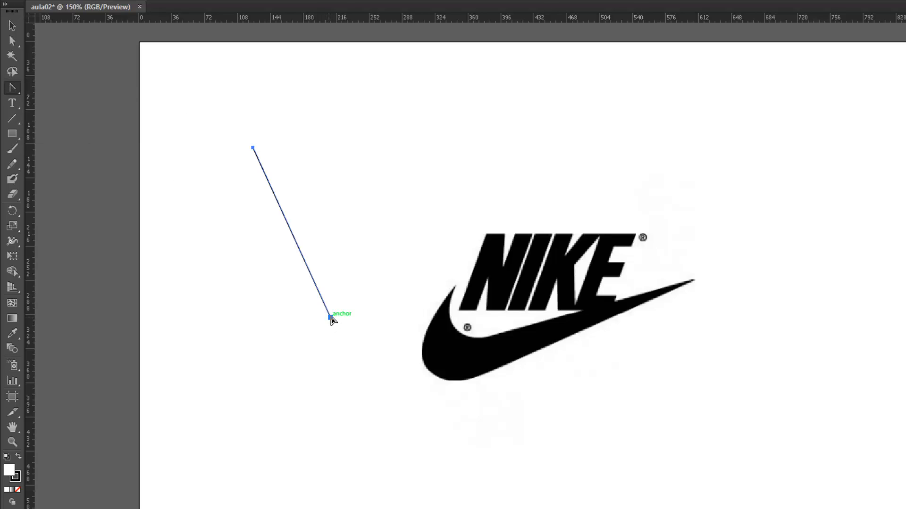
{"action": "left_click_drag", "start_coordinate": [331, 319], "coordinate": [385, 339]}
{"action": "left_click", "coordinate": [330, 319]}
{"action": "key", "text": "ctrl+z"}
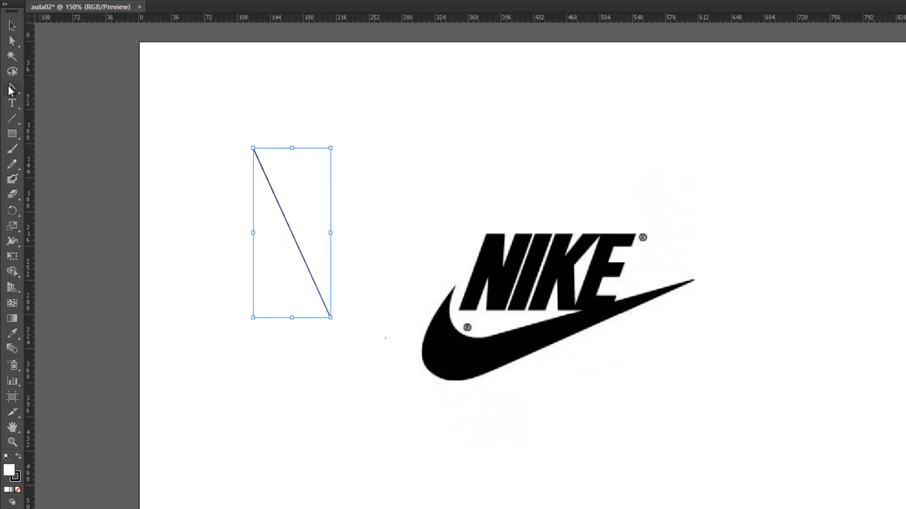
Step: Bend the line into an arc by pulling long handles from its lower anchor with Convert Anchor Point, and undo the curve
{"action": "left_click", "coordinate": [11, 88]}
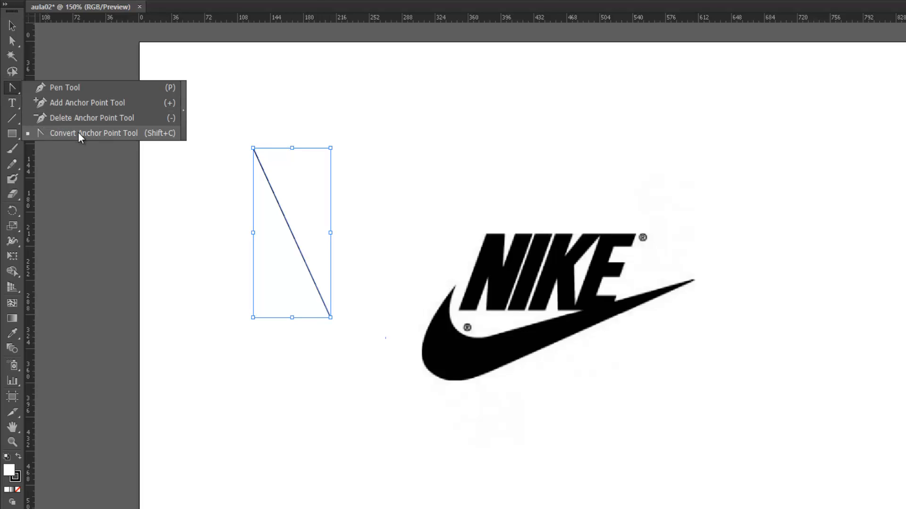
{"action": "left_click", "coordinate": [107, 135]}
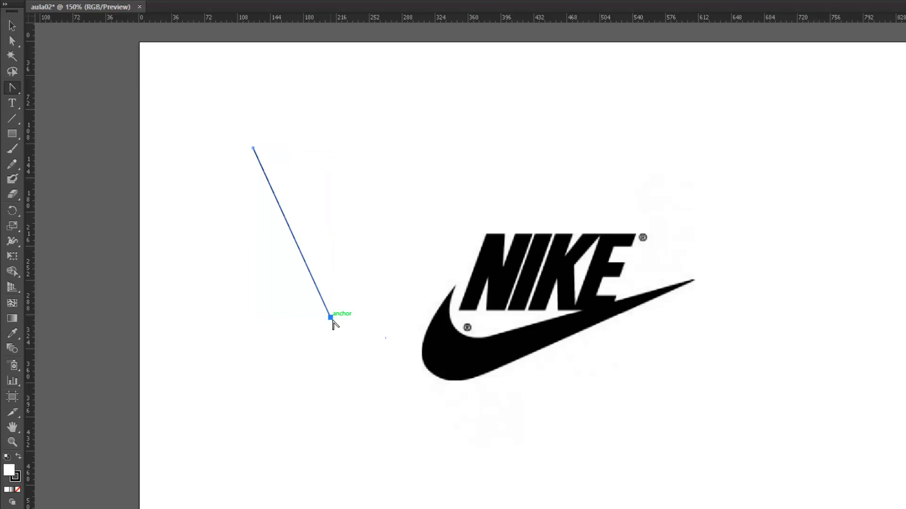
{"action": "left_click", "coordinate": [333, 323]}
{"action": "left_click", "coordinate": [714, 313]}
{"action": "left_click_drag", "start_coordinate": [331, 317], "coordinate": [431, 355]}
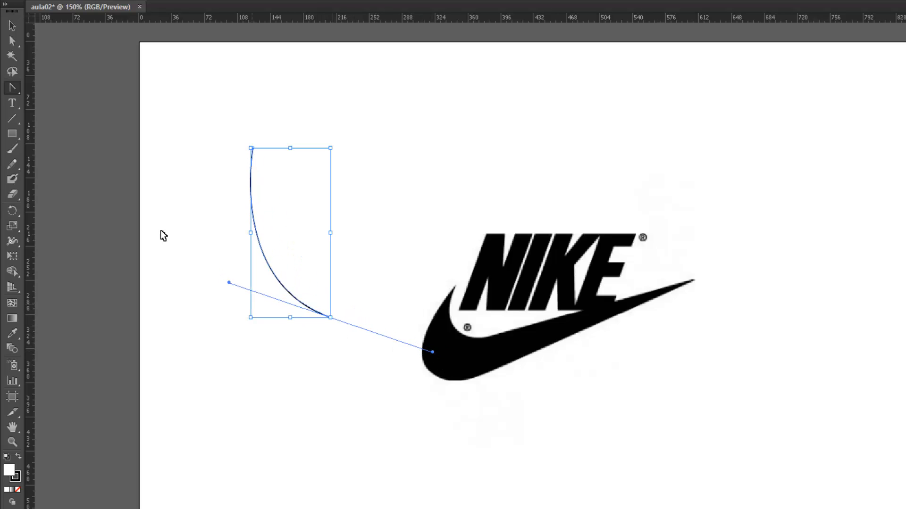
{"action": "key", "text": "ctrl+z"}
Step: Switch back to the regular Pen tool and undo the diagonal practice line
{"action": "left_click", "coordinate": [10, 88]}
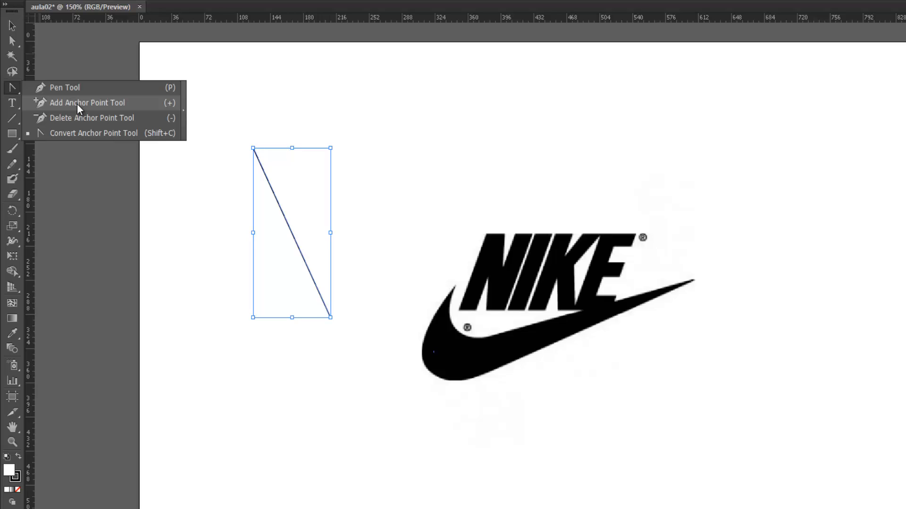
{"action": "left_click", "coordinate": [71, 88]}
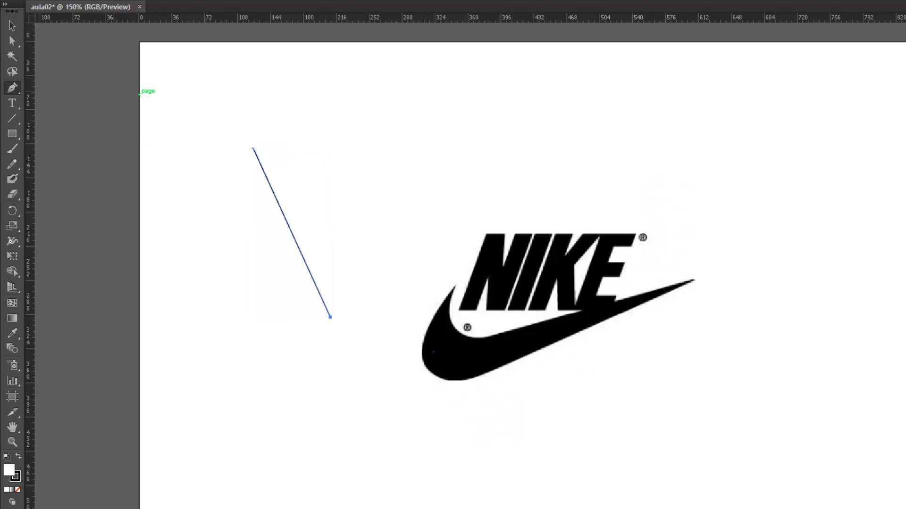
{"action": "key", "text": "v"}
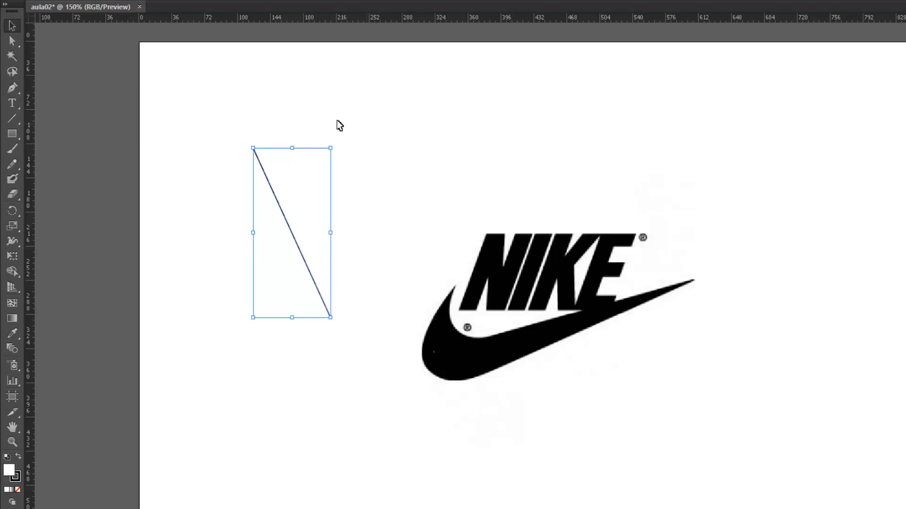
{"action": "left_click", "coordinate": [13, 89]}
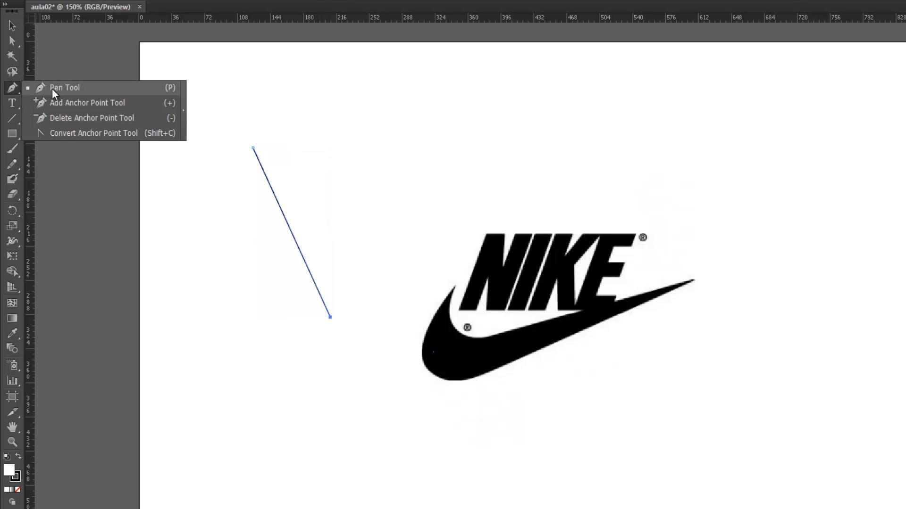
{"action": "left_click", "coordinate": [10, 86]}
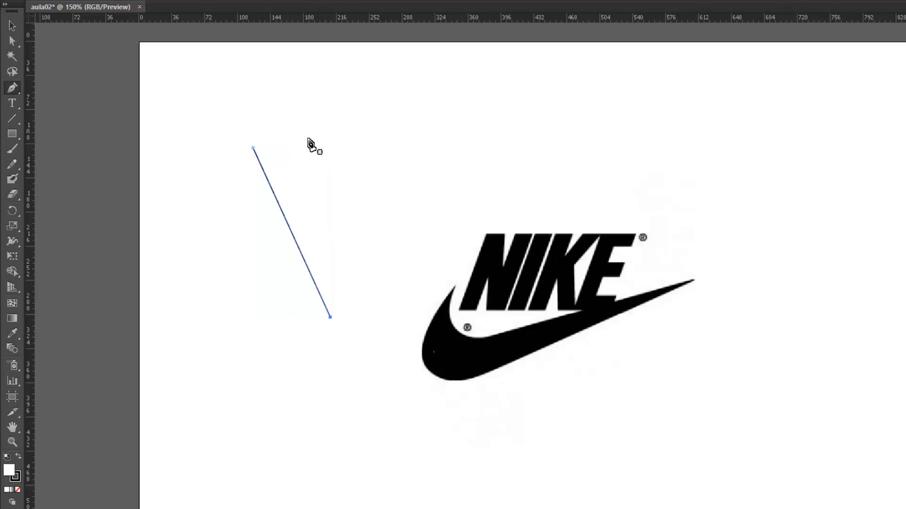
{"action": "key", "text": "ctrl+z"}
{"action": "key", "text": "ctrl+z"}
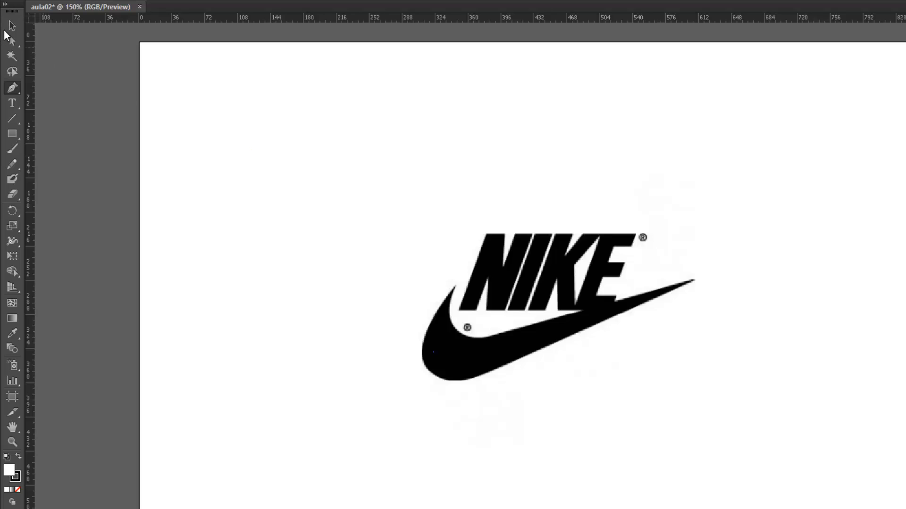
Step: Draw a closed bowl-shaped path beside the logo with the Pen tool, using two curved segments and a straight closing edge
{"action": "key", "text": "v"}
{"action": "left_click", "coordinate": [12, 88]}
{"action": "left_click", "coordinate": [225, 153]}
{"action": "left_click_drag", "start_coordinate": [335, 216], "coordinate": [393, 199]}
{"action": "left_click_drag", "start_coordinate": [396, 129], "coordinate": [380, 126]}
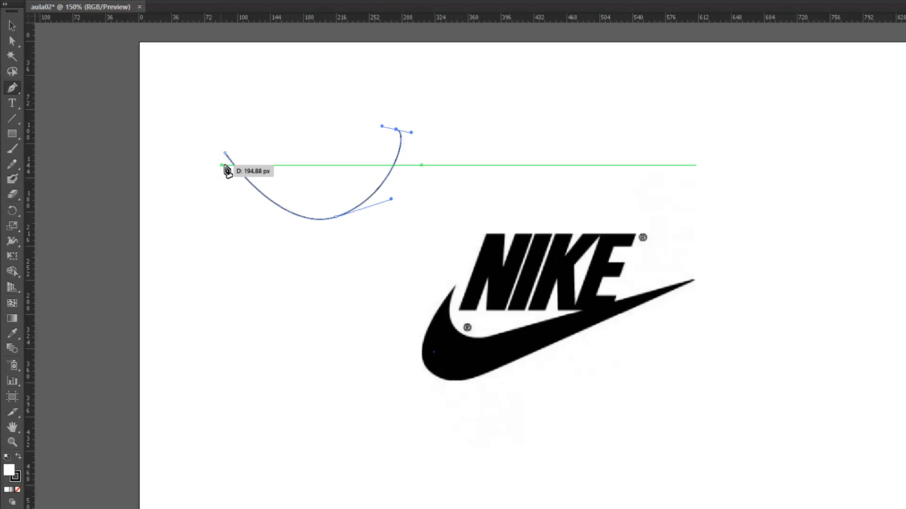
{"action": "left_click", "coordinate": [396, 131]}
{"action": "left_click", "coordinate": [225, 153]}
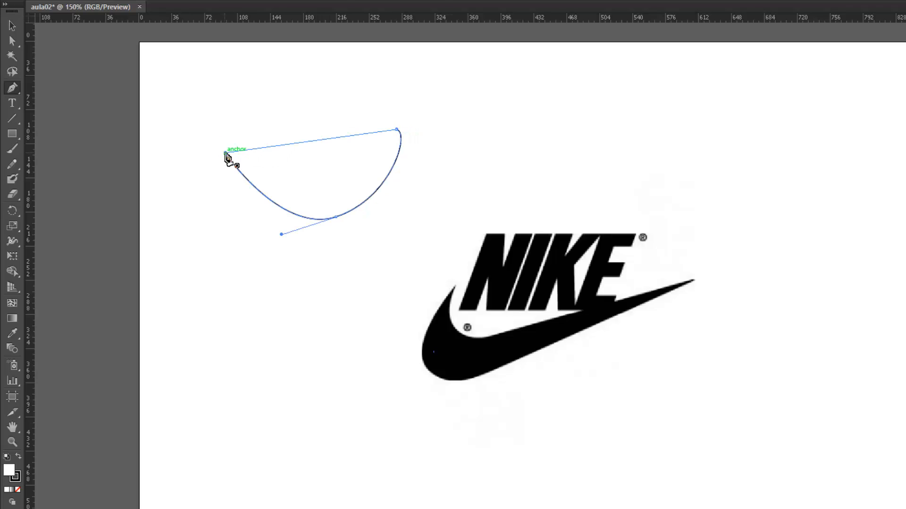
{"action": "left_click", "coordinate": [225, 153]}
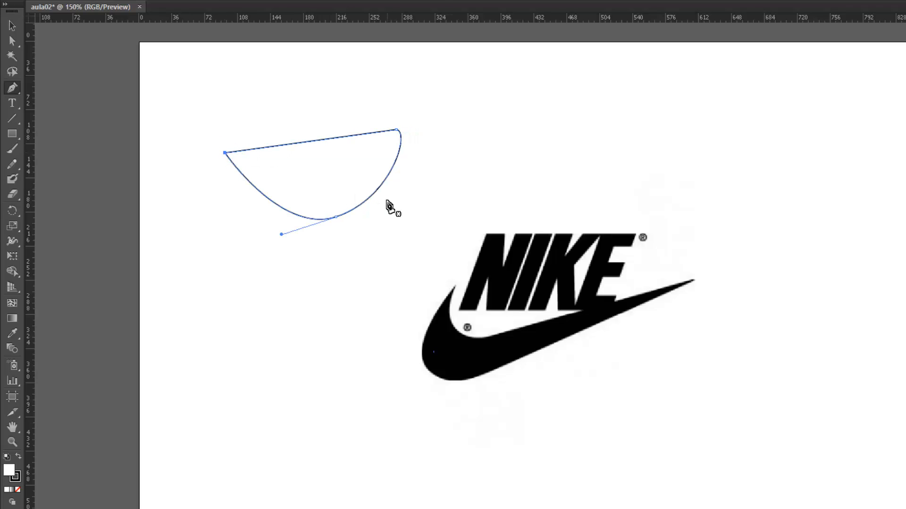
Step: Undo every anchor of the bowl-shaped practice path
{"action": "key", "text": "ctrl+z"}
{"action": "key", "text": "ctrl+z"}
{"action": "key", "text": "ctrl+z"}
{"action": "key", "text": "ctrl+z"}
{"action": "key", "text": "ctrl+z"}
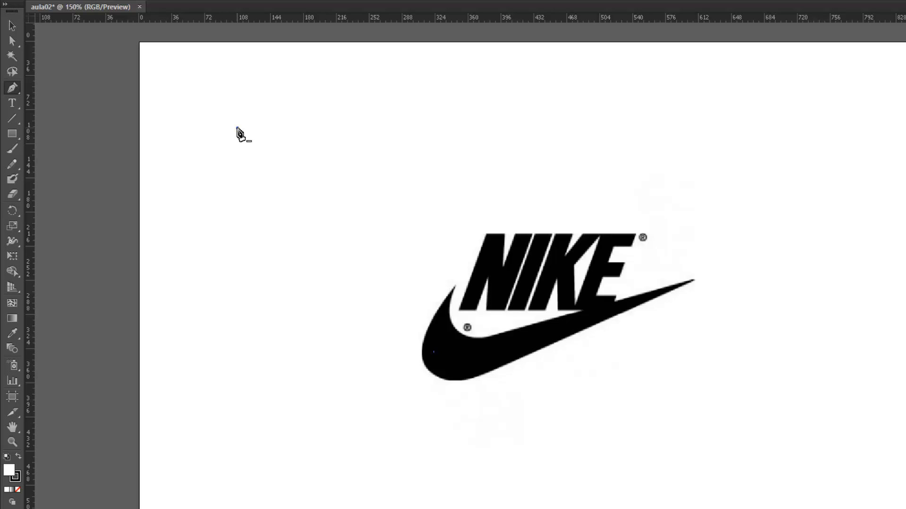
Step: Draw a steep straight Pen segment, try pulling a direction handle from its lower anchor, and undo back to the first anchor
{"action": "left_click", "coordinate": [237, 128]}
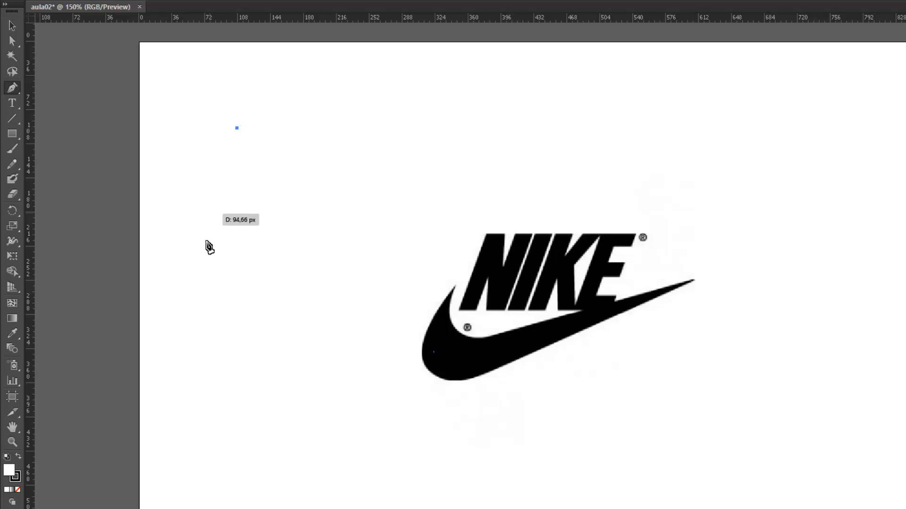
{"action": "left_click", "coordinate": [262, 311]}
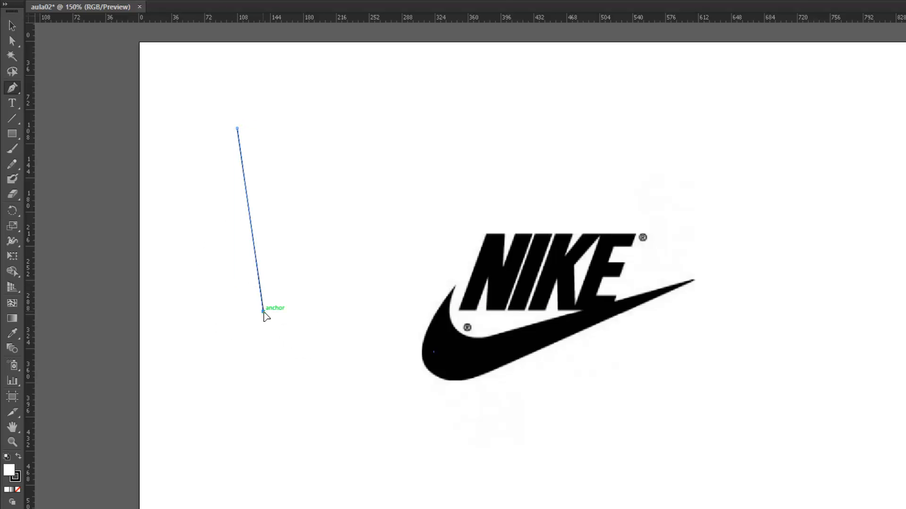
{"action": "left_click_drag", "start_coordinate": [263, 311], "coordinate": [272, 315]}
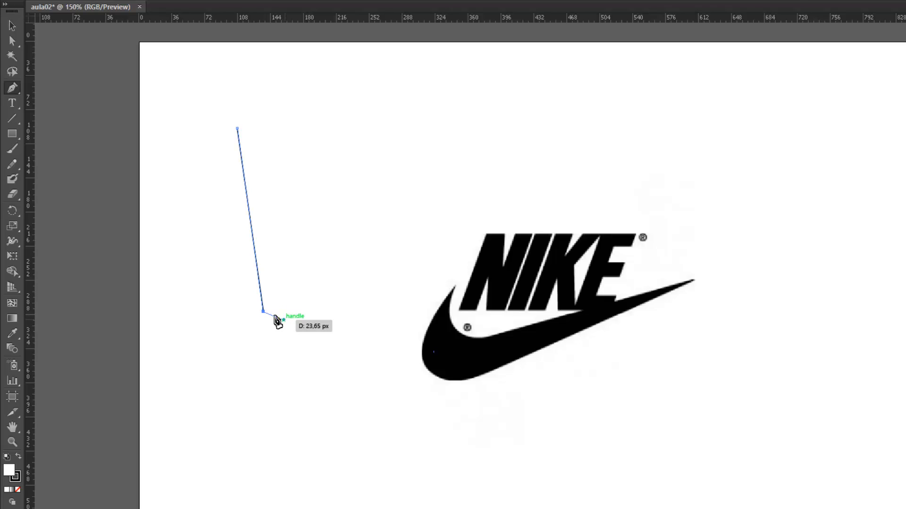
{"action": "key", "text": "ctrl+z"}
{"action": "key", "text": "ctrl+z"}
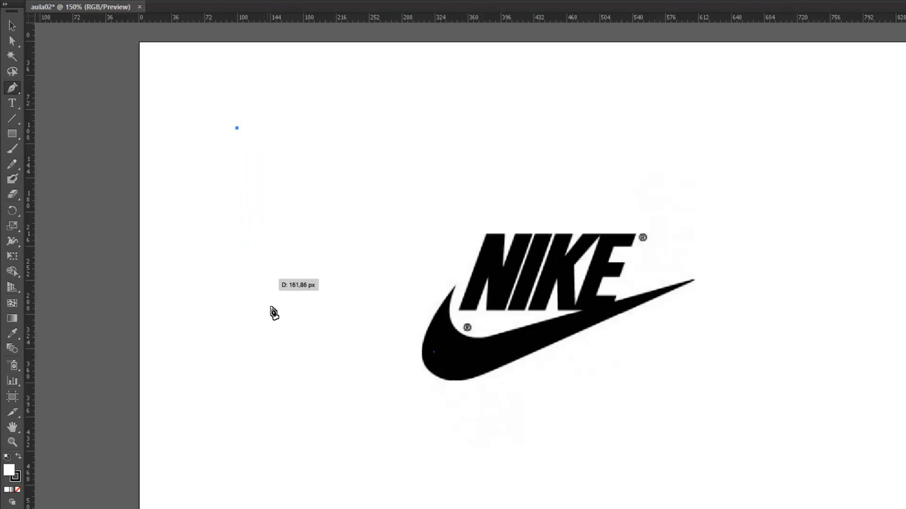
Step: Draw an arc from the first anchor using long direction handles, try continuing it with curved segments, and undo those continuations
{"action": "left_click_drag", "start_coordinate": [270, 311], "coordinate": [357, 375]}
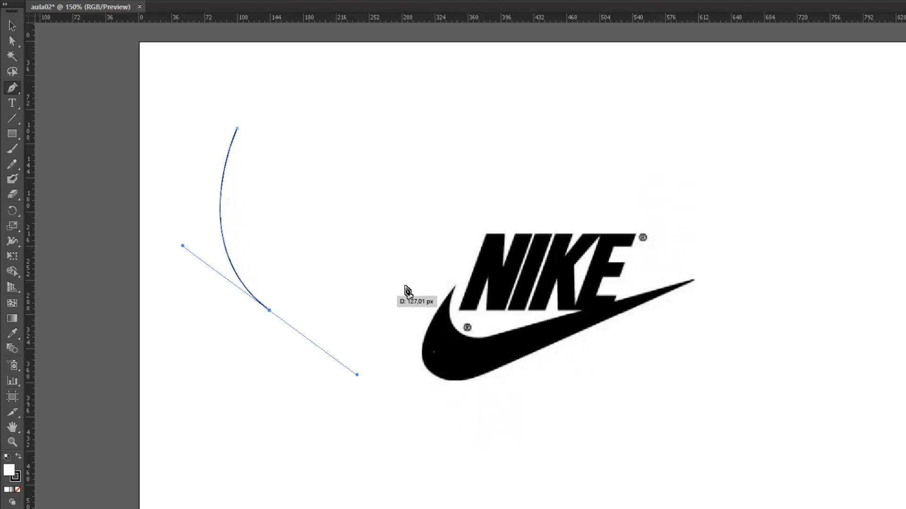
{"action": "left_click_drag", "start_coordinate": [434, 209], "coordinate": [416, 179]}
{"action": "key", "text": "ctrl+z"}
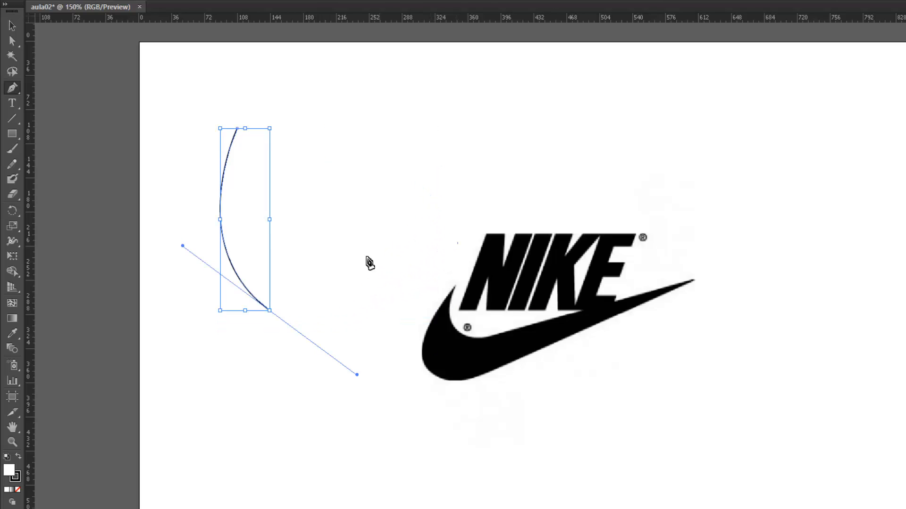
{"action": "left_click_drag", "start_coordinate": [359, 250], "coordinate": [362, 182]}
{"action": "key", "text": "ctrl+z"}
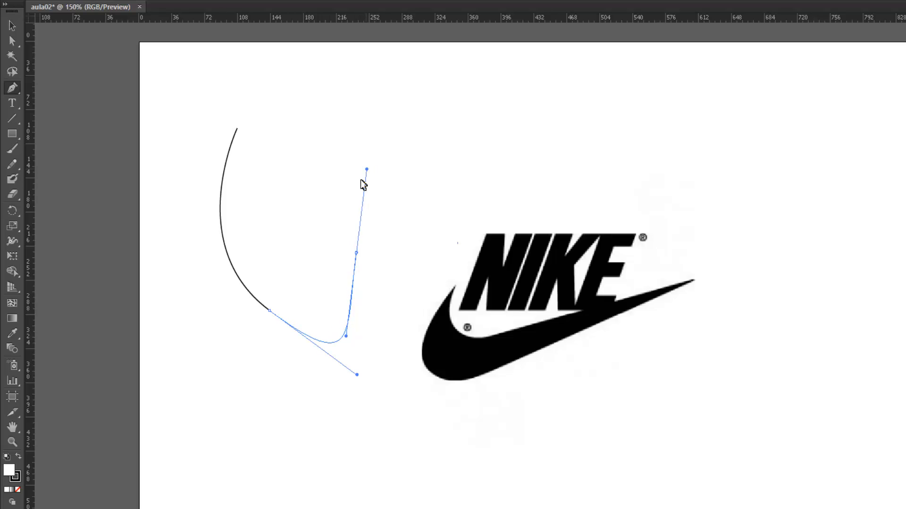
{"action": "key", "text": "ctrl+z"}
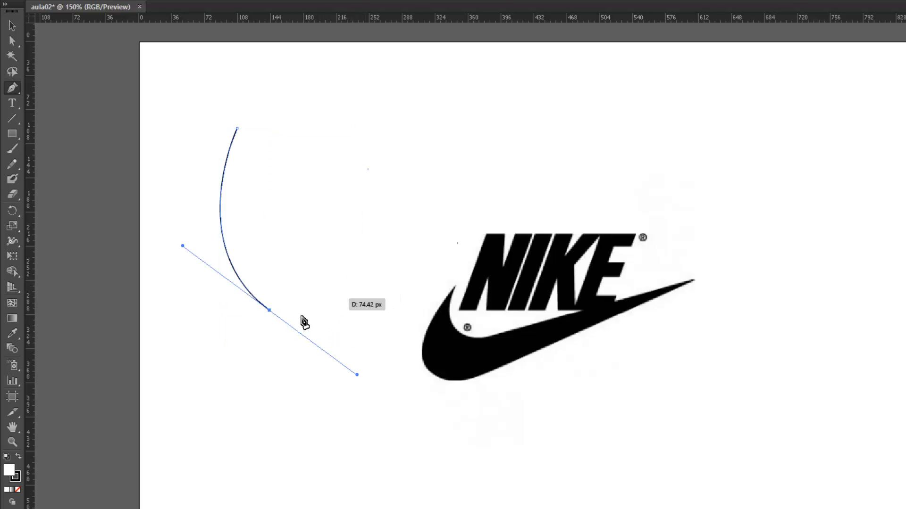
Step: Retract the outgoing handle at the arc's lower anchor, try continuing with straight segments from that corner, and start undoing them
{"action": "left_click", "coordinate": [269, 311]}
{"action": "left_click_drag", "start_coordinate": [381, 240], "coordinate": [394, 226]}
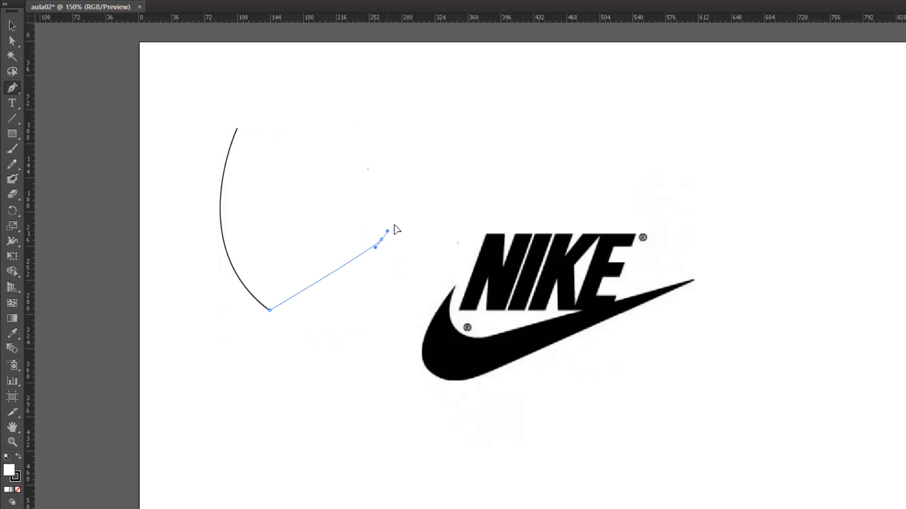
{"action": "key", "text": "ctrl+z"}
{"action": "left_click", "coordinate": [407, 225]}
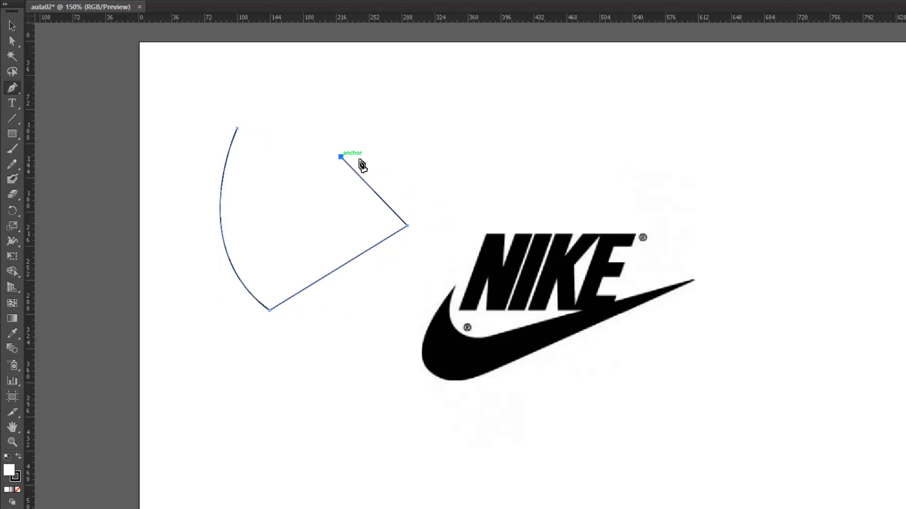
{"action": "key", "text": "ctrl"}
{"action": "key", "text": "ctrl+z"}
Step: Try further curved segments, undo the whole practice arc including its first anchor, and activate the Selection tool
{"action": "left_click_drag", "start_coordinate": [402, 232], "coordinate": [284, 129]}
{"action": "left_click_drag", "start_coordinate": [343, 109], "coordinate": [354, 186]}
{"action": "key", "text": "ctrl+z"}
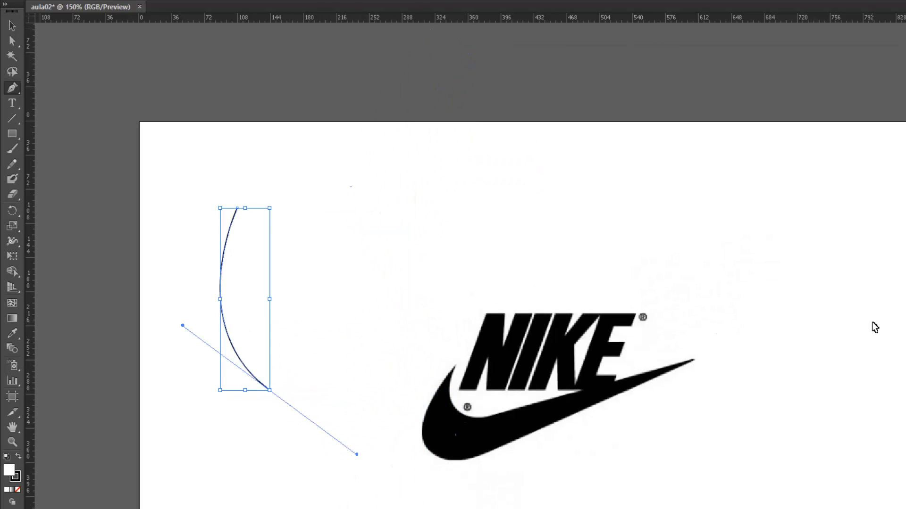
{"action": "key", "text": "ctrl+z"}
{"action": "scroll", "coordinate": [351, 186], "scroll_direction": "down", "scroll_amount": 4}
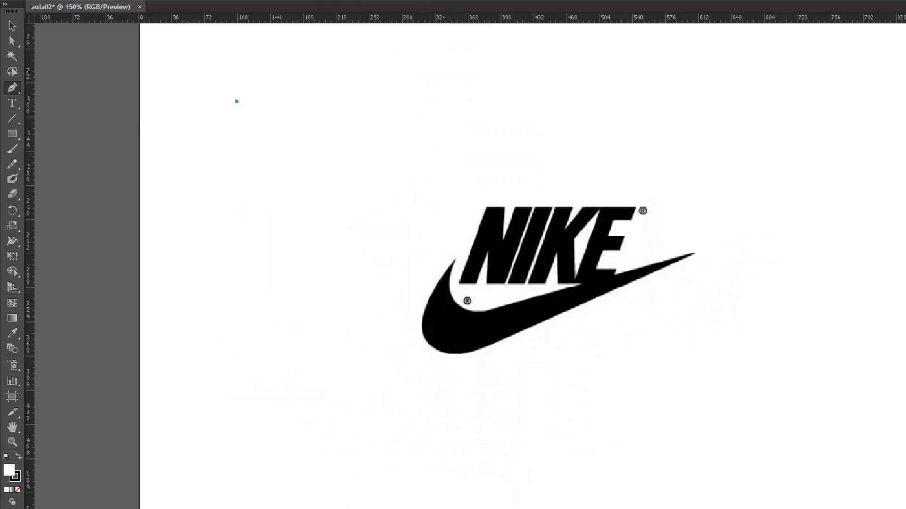
{"action": "scroll", "coordinate": [523, 264], "scroll_direction": "up", "scroll_amount": 1}
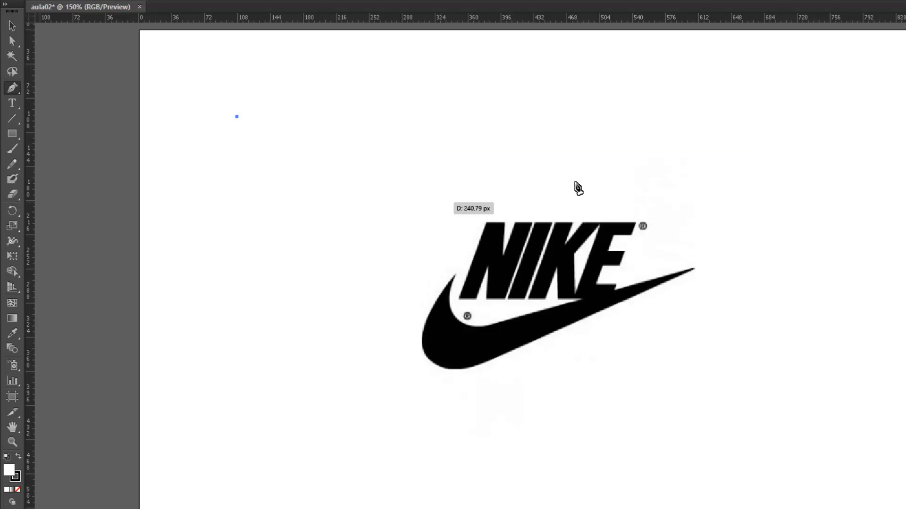
{"action": "scroll", "coordinate": [840, 118], "scroll_direction": "up", "scroll_amount": 1}
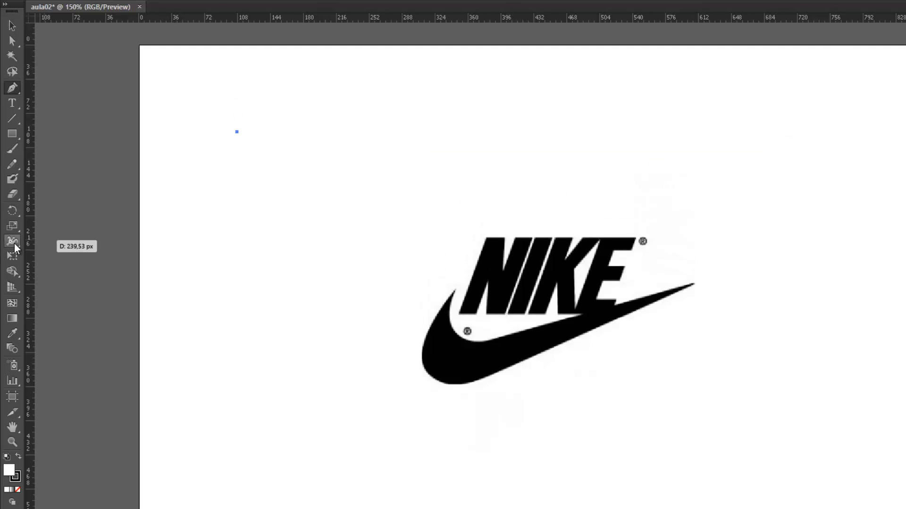
{"action": "key", "text": "ctrl+z"}
{"action": "left_click", "coordinate": [11, 25]}
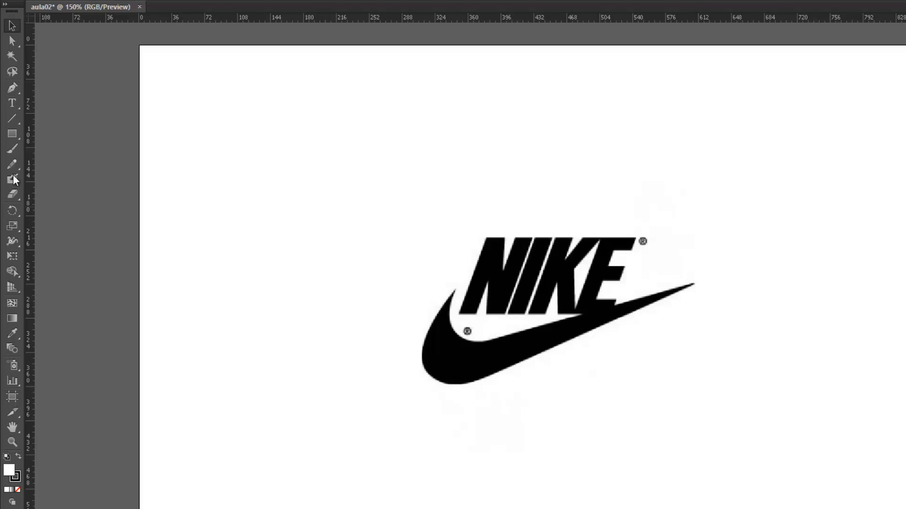
Step: Draw a closed four-anchor Pen shape beside the swoosh, with a straight upper edge and curved remaining sides
{"action": "left_click", "coordinate": [221, 243]}
{"action": "left_click_drag", "start_coordinate": [266, 340], "coordinate": [281, 338]}
{"action": "left_click_drag", "start_coordinate": [350, 300], "coordinate": [357, 271]}
{"action": "left_click", "coordinate": [319, 229]}
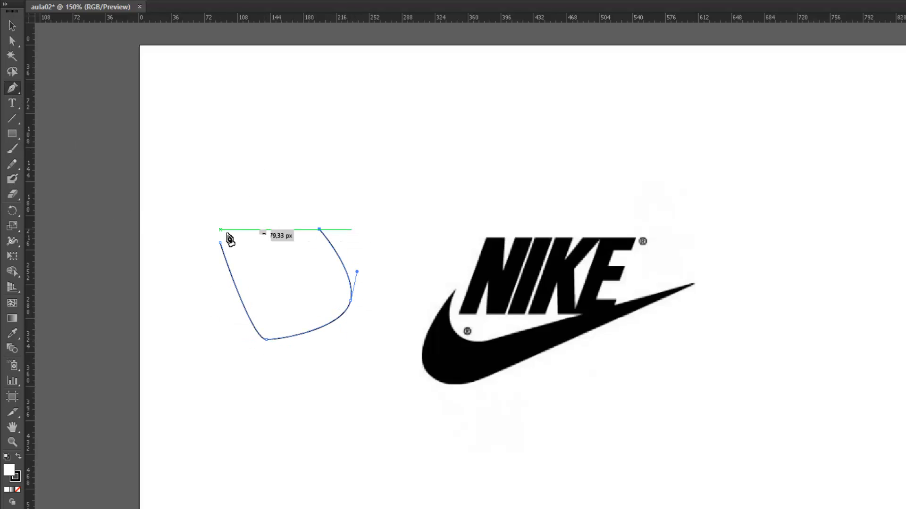
{"action": "left_click", "coordinate": [221, 243]}
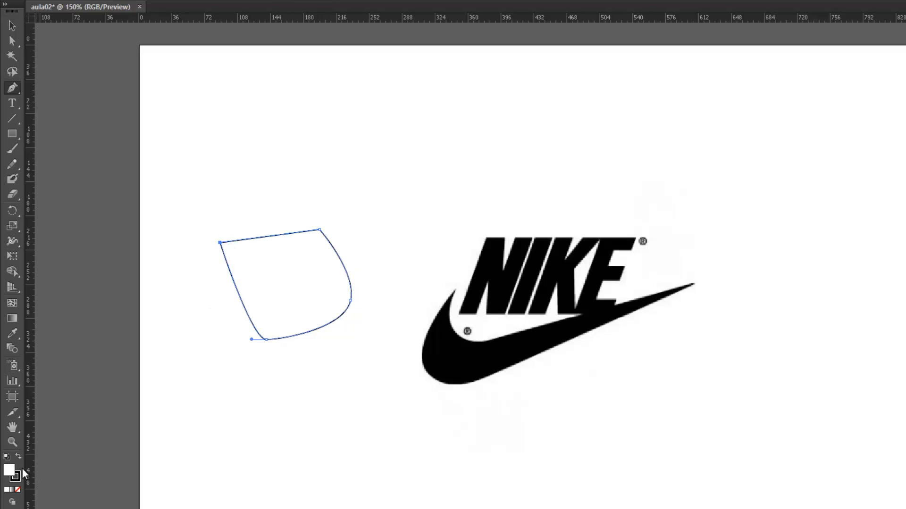
Step: Set the closed shape's fill colour to red
{"action": "double_click", "coordinate": [10, 473]}
{"action": "left_click", "coordinate": [536, 255]}
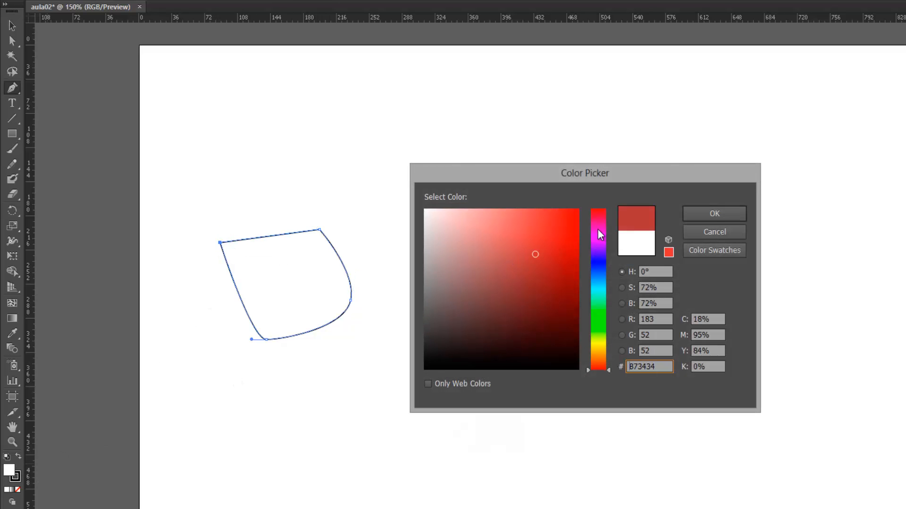
{"action": "left_click", "coordinate": [712, 212]}
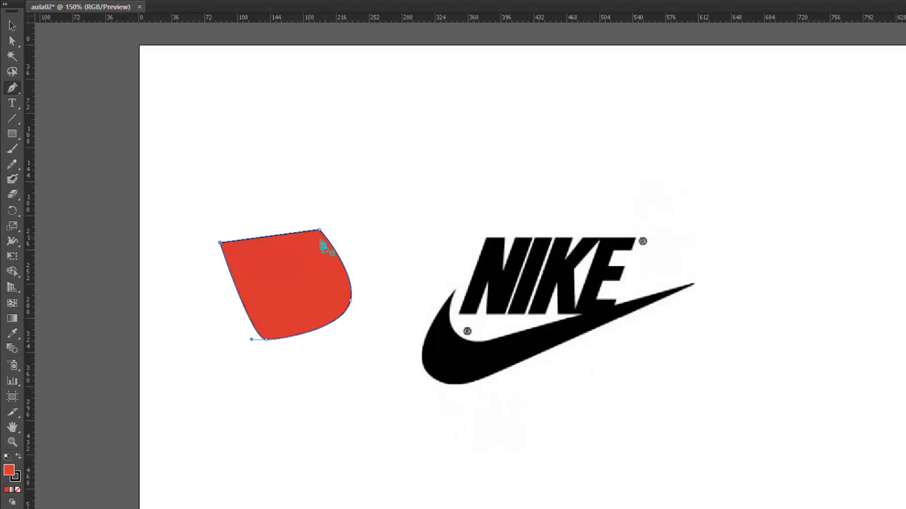
Step: Try a white-to-black gradient fill on the closed shape, and undo it
{"action": "left_click", "coordinate": [12, 26]}
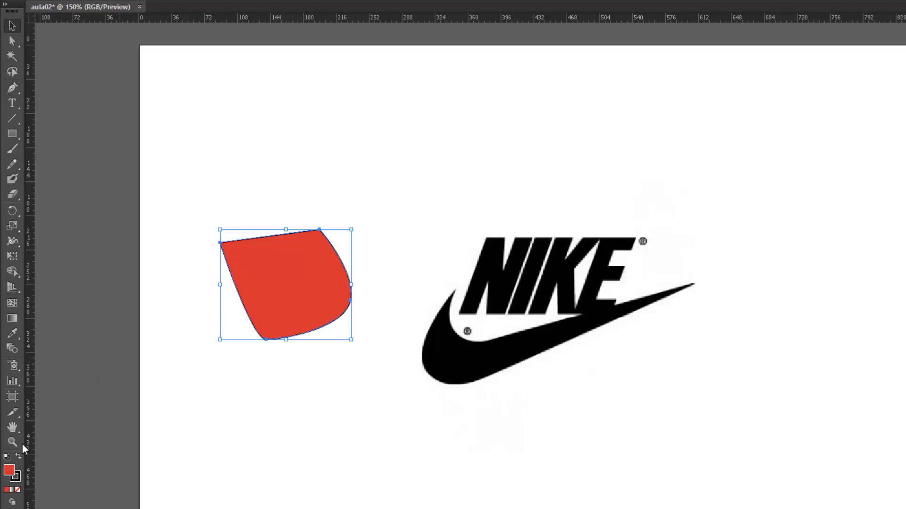
{"action": "left_click", "coordinate": [12, 491]}
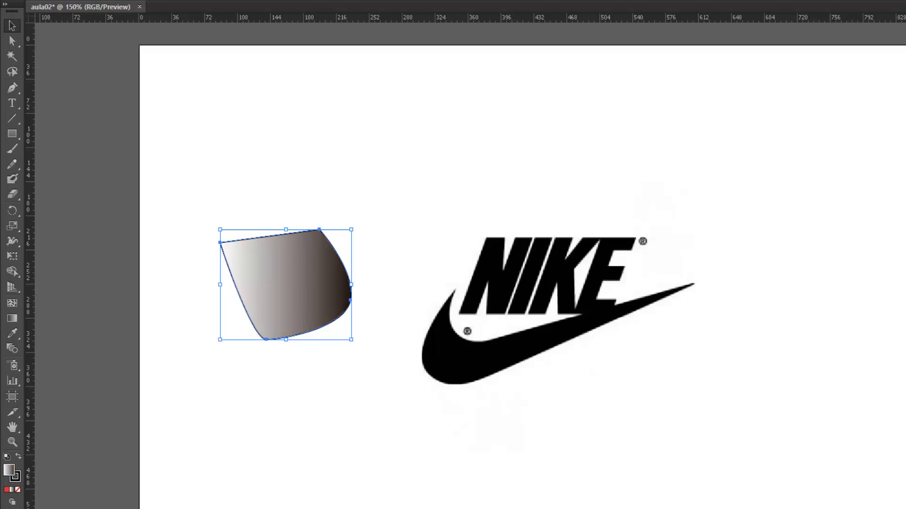
{"action": "key", "text": "ctrl+z"}
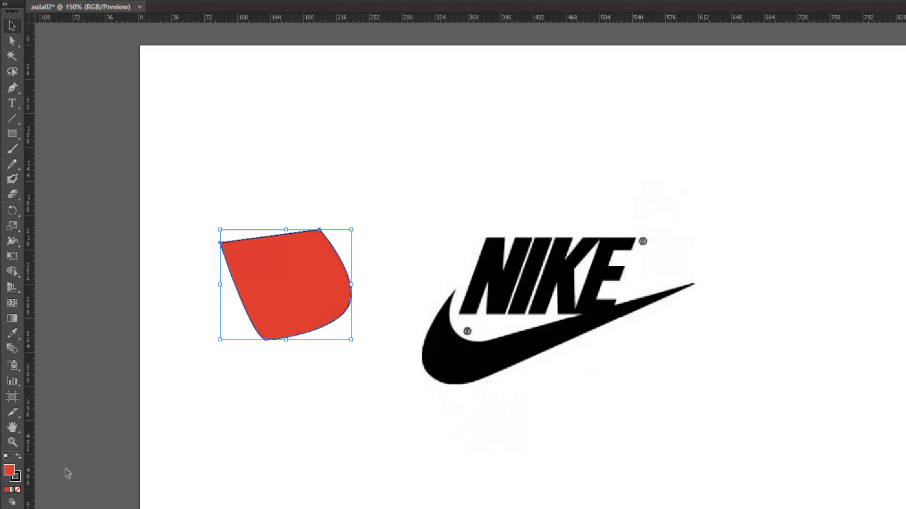
Step: Set both the fill and the stroke of the closed shape to None, and deselect it
{"action": "left_click", "coordinate": [18, 490]}
{"action": "left_click", "coordinate": [385, 352]}
{"action": "left_click", "coordinate": [309, 332]}
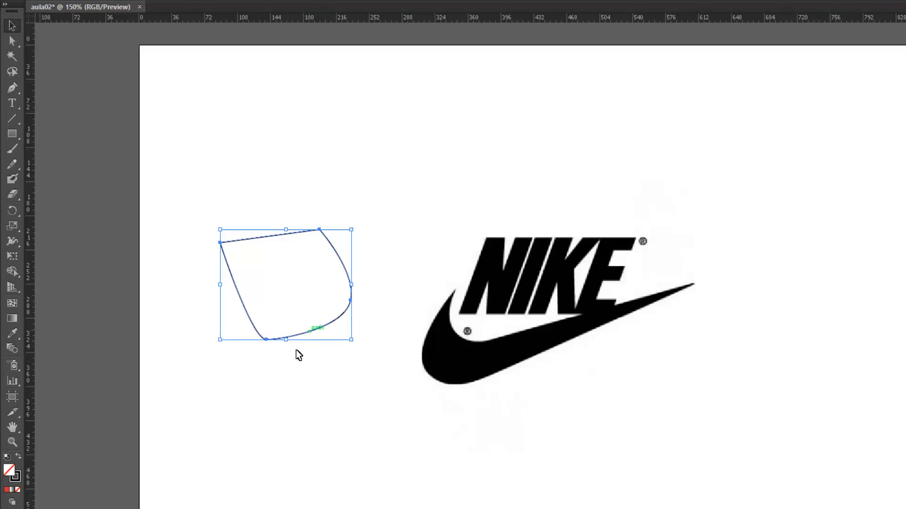
{"action": "key", "text": "ctrl+z"}
{"action": "left_click", "coordinate": [19, 491]}
{"action": "left_click", "coordinate": [18, 491]}
{"action": "left_click", "coordinate": [235, 442]}
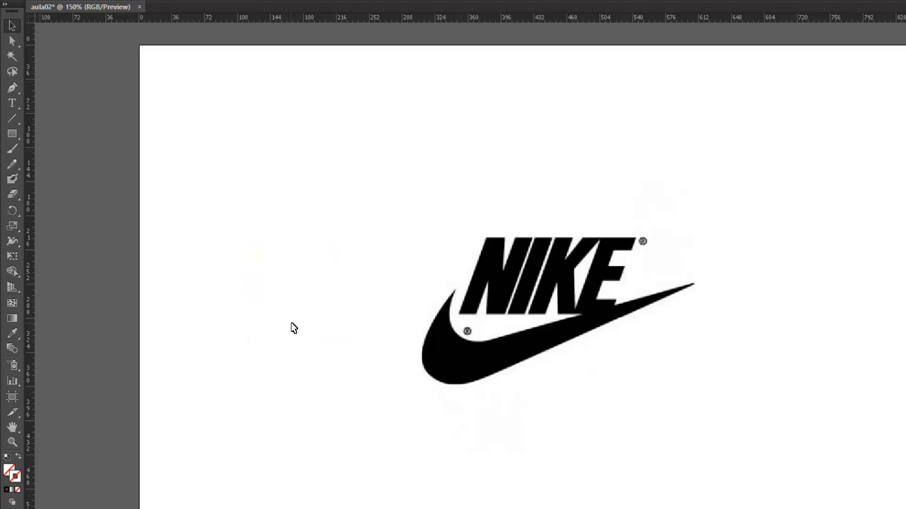
Step: Reselect the unpainted closed shape, restore its solid black stroke, and deselect it
{"action": "left_click_drag", "start_coordinate": [220, 201], "coordinate": [400, 506]}
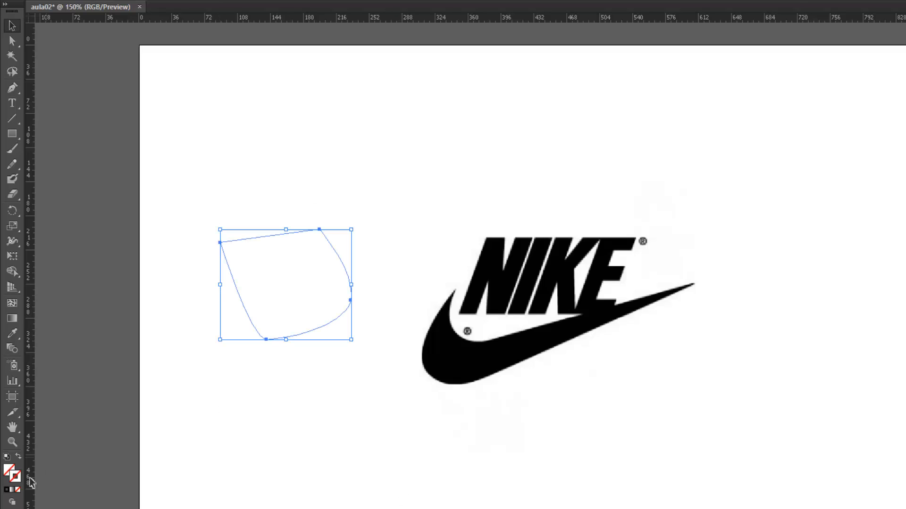
{"action": "left_click", "coordinate": [8, 493]}
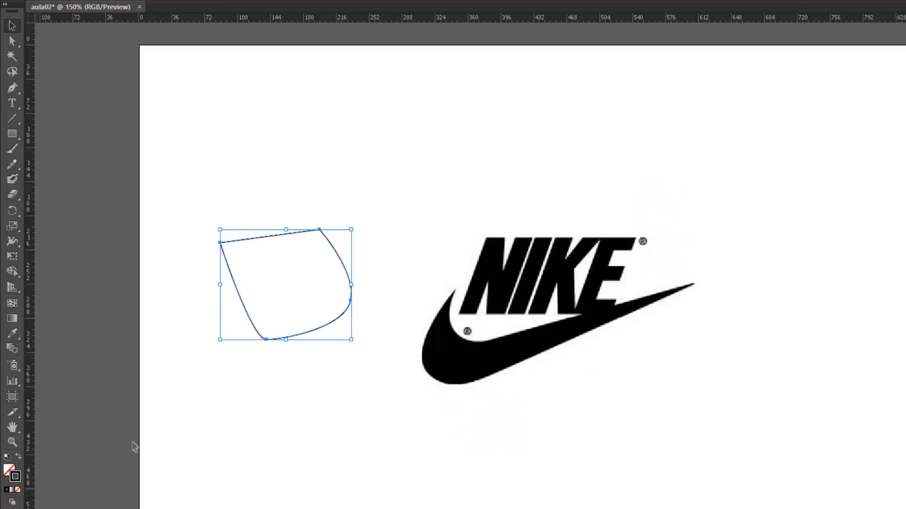
{"action": "left_click", "coordinate": [267, 364]}
Step: Change the closed shape's stroke colour to a medium blue, and leave the shape selected
{"action": "left_click_drag", "start_coordinate": [175, 362], "coordinate": [400, 162]}
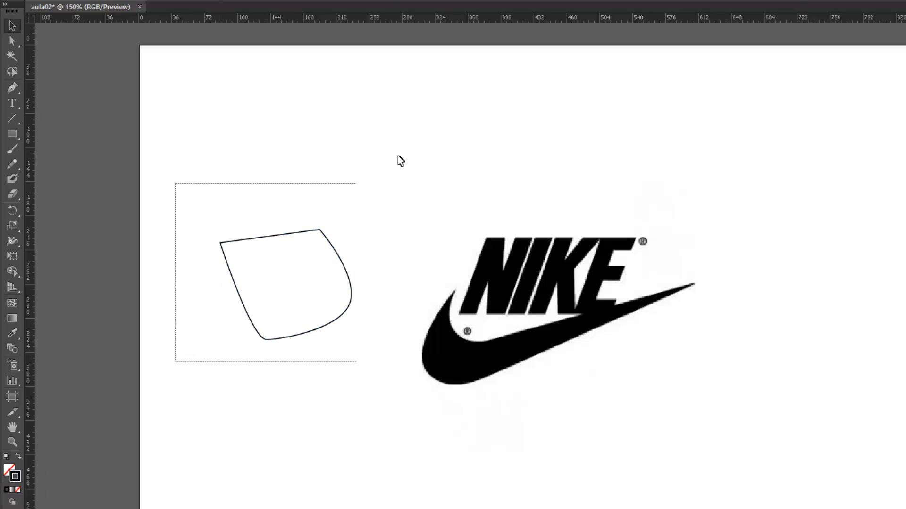
{"action": "double_click", "coordinate": [15, 477]}
{"action": "left_click", "coordinate": [610, 259]}
{"action": "left_click", "coordinate": [559, 209]}
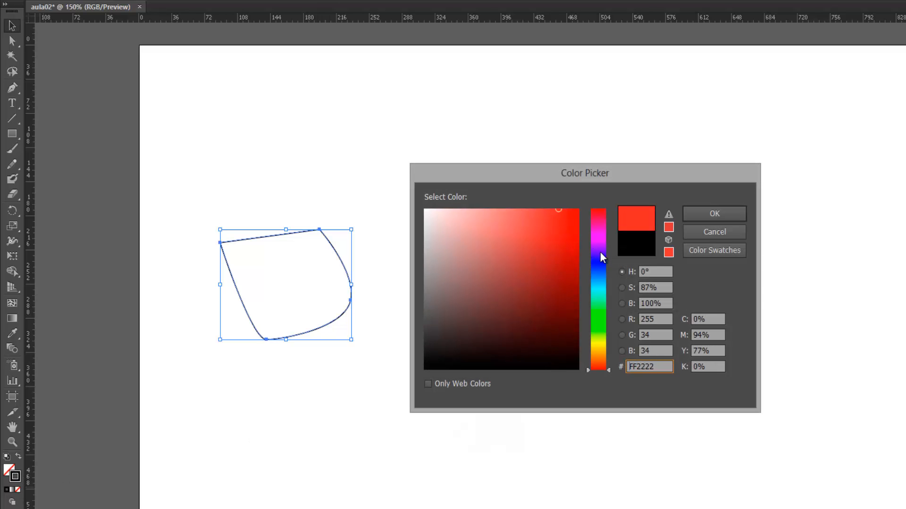
{"action": "left_click", "coordinate": [598, 228]}
{"action": "left_click", "coordinate": [572, 303]}
{"action": "left_click", "coordinate": [598, 268]}
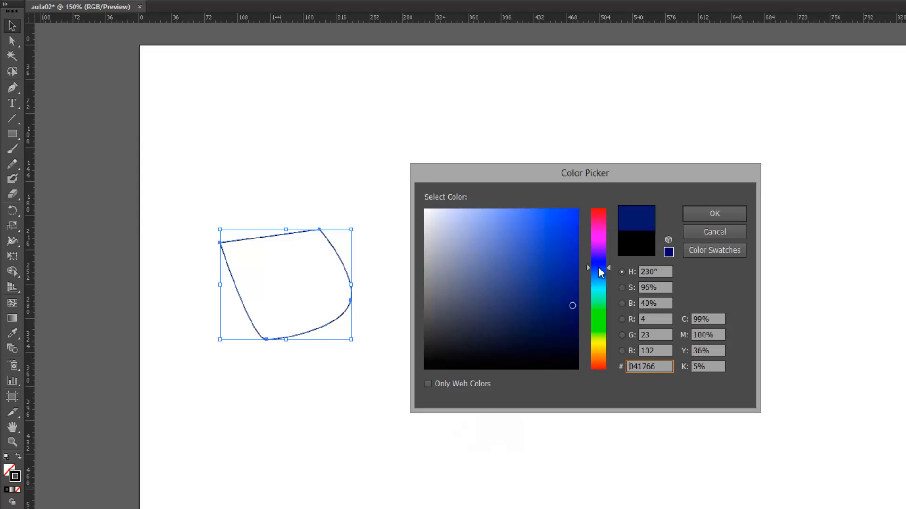
{"action": "left_click", "coordinate": [515, 227]}
{"action": "left_click", "coordinate": [715, 216]}
{"action": "left_click", "coordinate": [301, 352]}
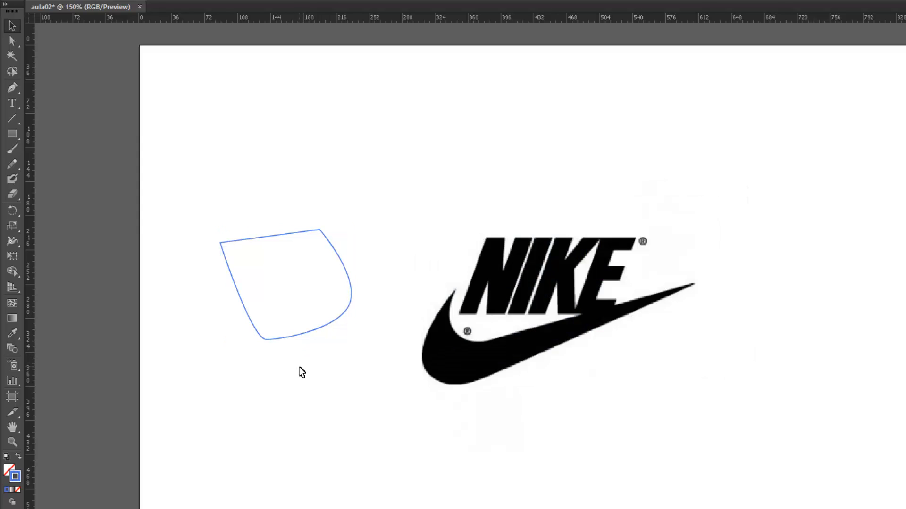
{"action": "mouse_move", "coordinate": [159, 369]}
{"action": "left_mouse_down"}
{"action": "mouse_move", "coordinate": [329, 241]}
{"action": "mouse_move", "coordinate": [371, 150]}
{"action": "left_mouse_up"}
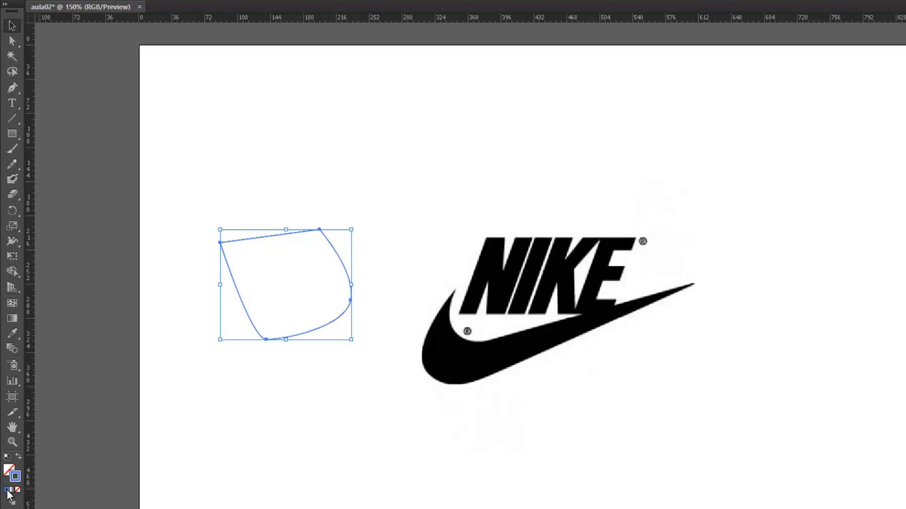
Step: Change the closed shape's stroke colour to bright red
{"action": "double_click", "coordinate": [17, 477]}
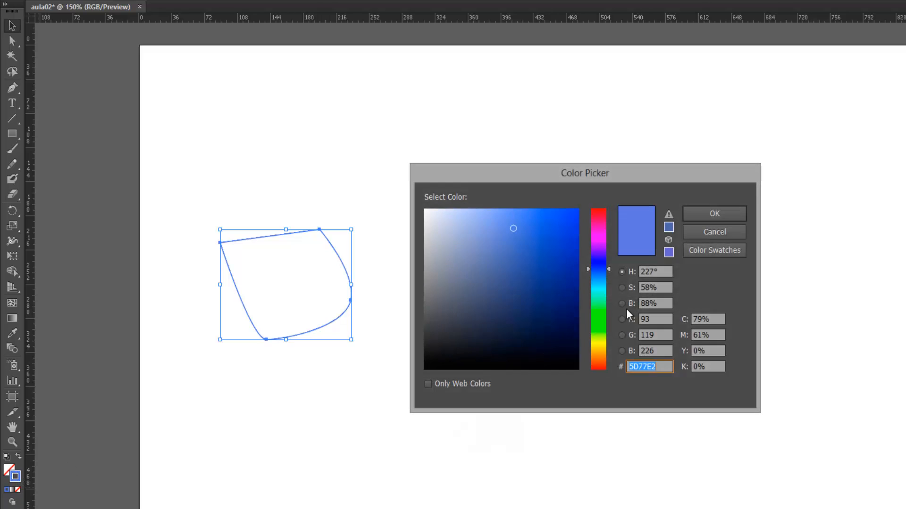
{"action": "left_click", "coordinate": [596, 369]}
{"action": "left_click", "coordinate": [568, 209]}
{"action": "left_click", "coordinate": [714, 213]}
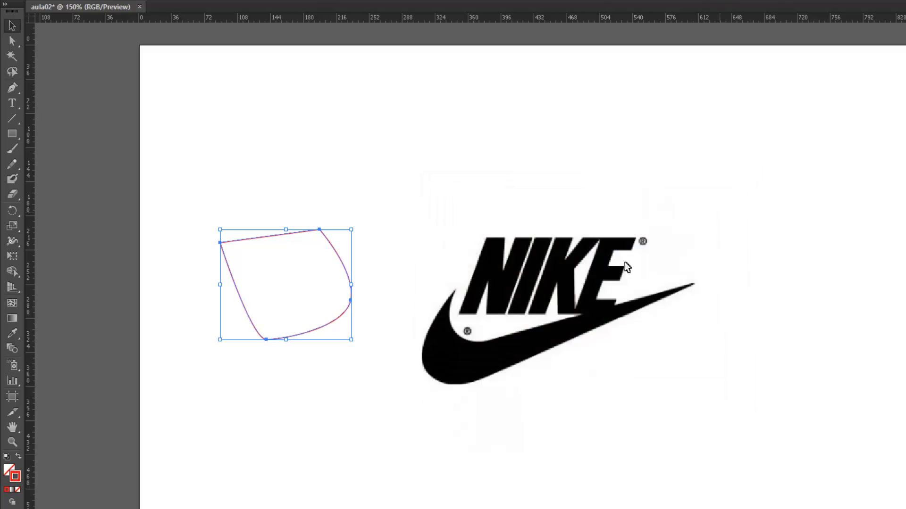
Step: Delete the closed practice shape beside the Nike logo
{"action": "left_click", "coordinate": [364, 360]}
{"action": "left_click", "coordinate": [345, 314]}
{"action": "key", "text": "Delete"}
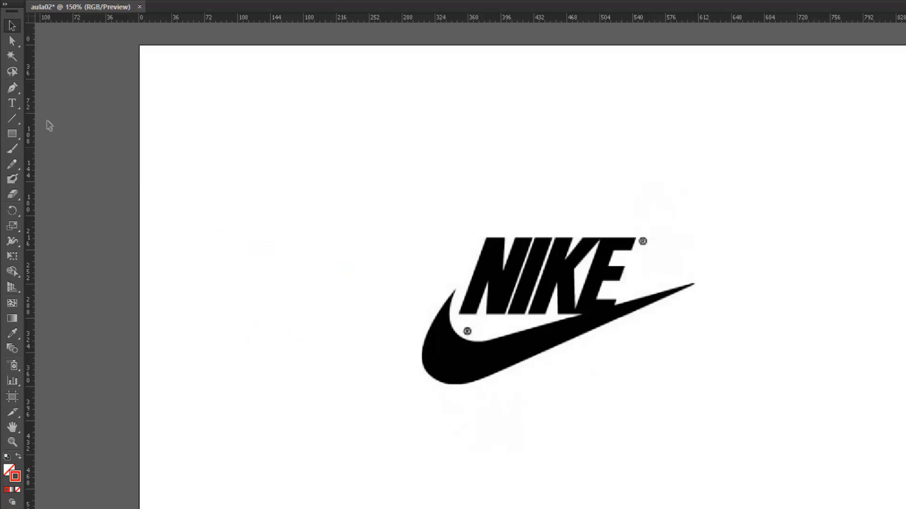
Step: Look through the colour swatches available for the Pen tool's fill and stroke
{"action": "left_click", "coordinate": [13, 89]}
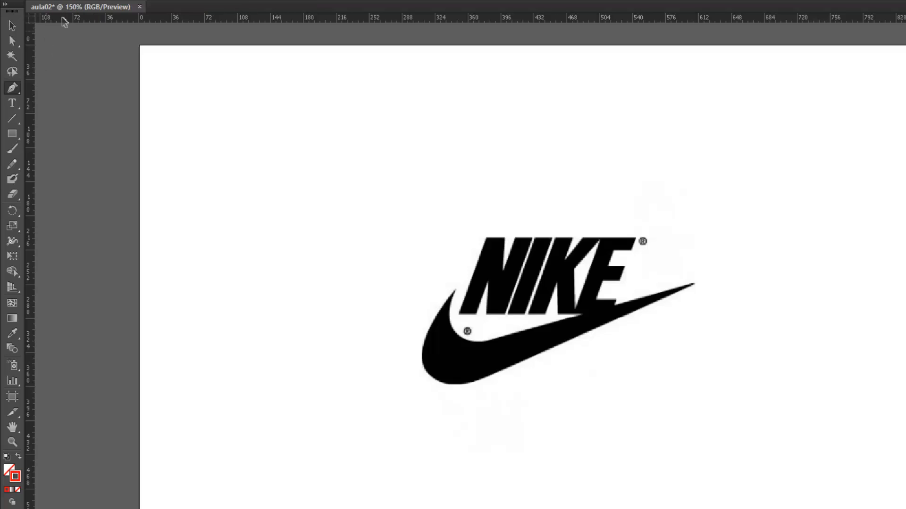
{"action": "left_click", "coordinate": [77, 1]}
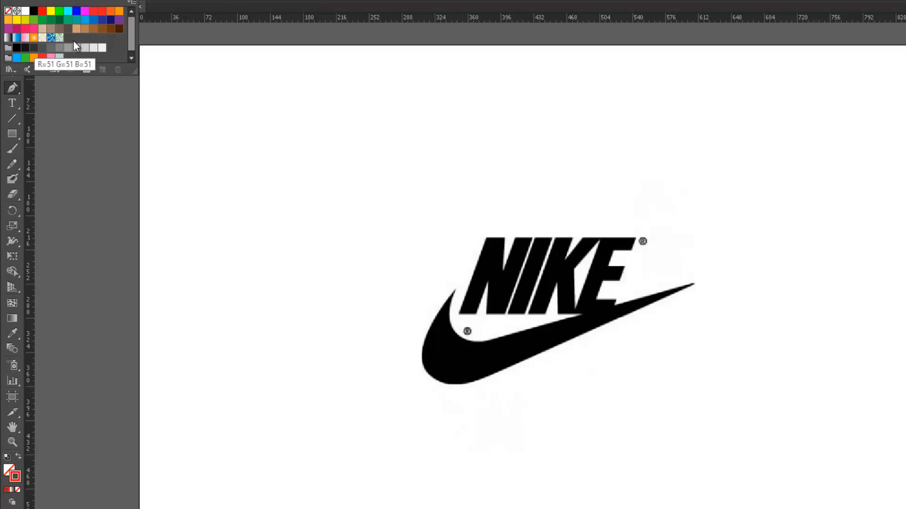
{"action": "left_click", "coordinate": [96, 2]}
{"action": "left_click", "coordinate": [96, 2]}
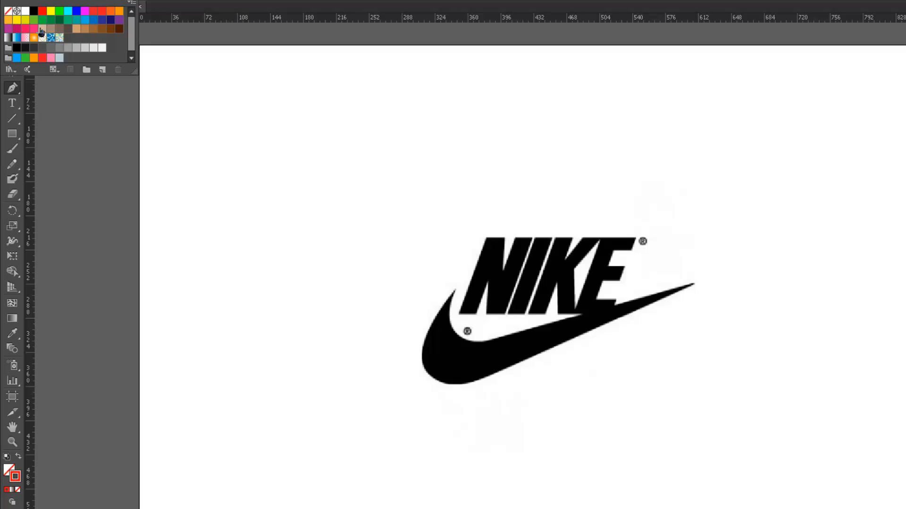
Step: Try drawing an open, curved three-point path with a thinner stroke weight, and undo it
{"action": "left_click", "coordinate": [180, 2]}
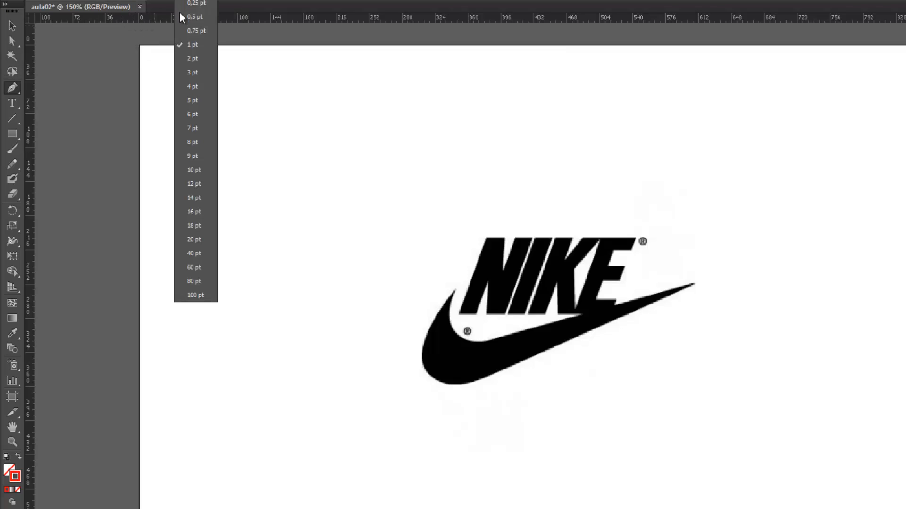
{"action": "left_click", "coordinate": [191, 7]}
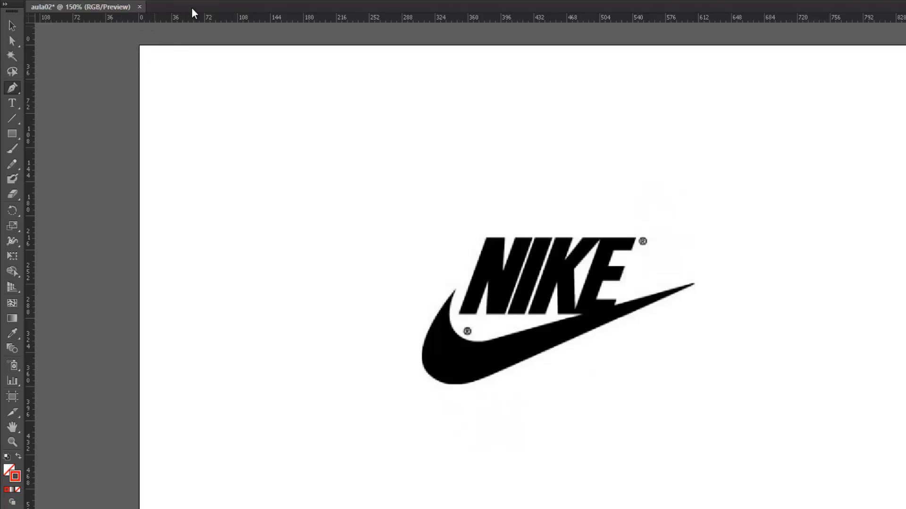
{"action": "left_click", "coordinate": [238, 151]}
{"action": "left_click_drag", "start_coordinate": [374, 168], "coordinate": [392, 196]}
{"action": "left_click", "coordinate": [337, 287]}
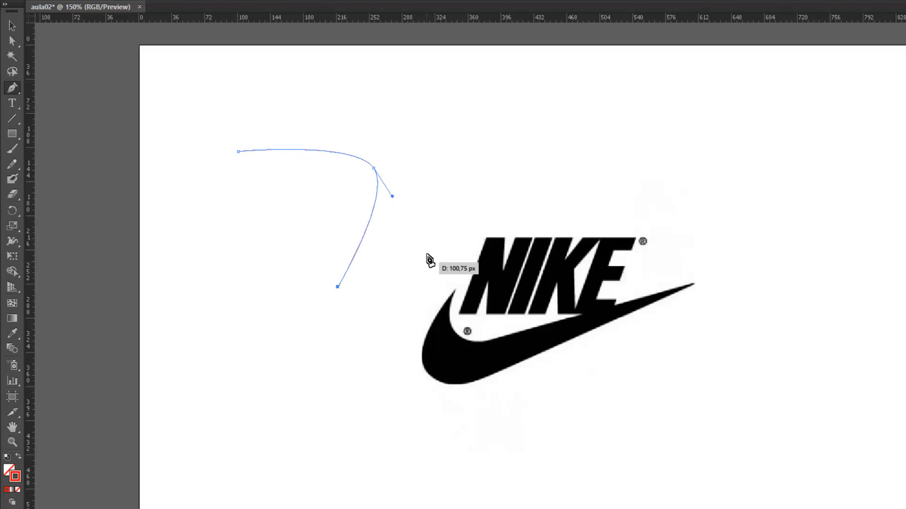
{"action": "key", "text": "ctrl+z"}
{"action": "key", "text": "ctrl+z"}
{"action": "key", "text": "ctrl+z"}
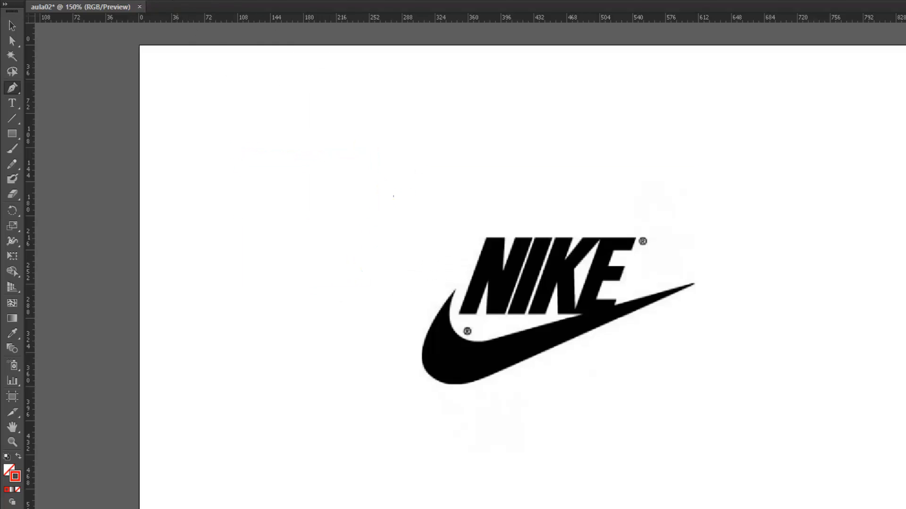
Step: Try drawing a curved Pen path with a 9 pt red stroke, and undo it
{"action": "left_click", "coordinate": [198, 5]}
{"action": "left_click", "coordinate": [182, 160]}
{"action": "left_click", "coordinate": [236, 139]}
{"action": "left_click_drag", "start_coordinate": [380, 140], "coordinate": [398, 227]}
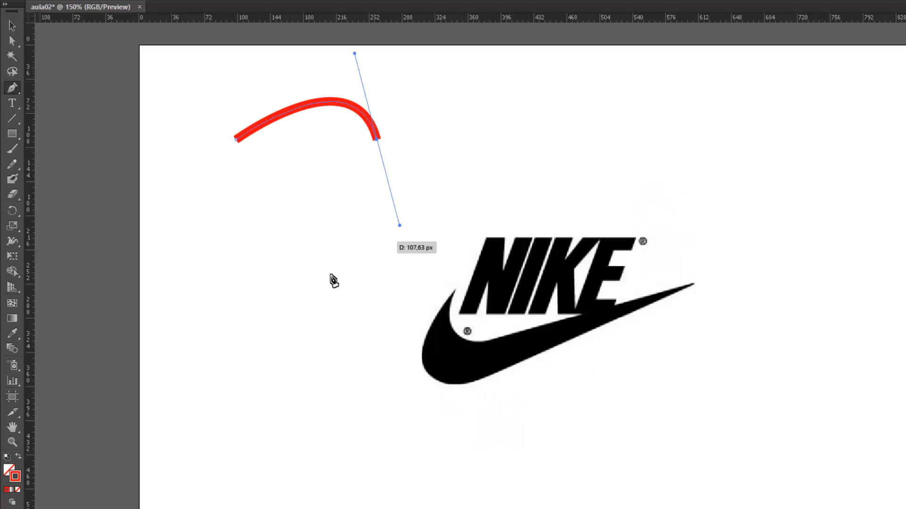
{"action": "left_click", "coordinate": [334, 287]}
{"action": "key", "text": "ctrl+z"}
{"action": "key", "text": "ctrl+z"}
{"action": "key", "text": "ctrl+z"}
Step: Return the stroke weight to a thin line, and review the variable width profiles and brush definitions
{"action": "left_click", "coordinate": [198, 4]}
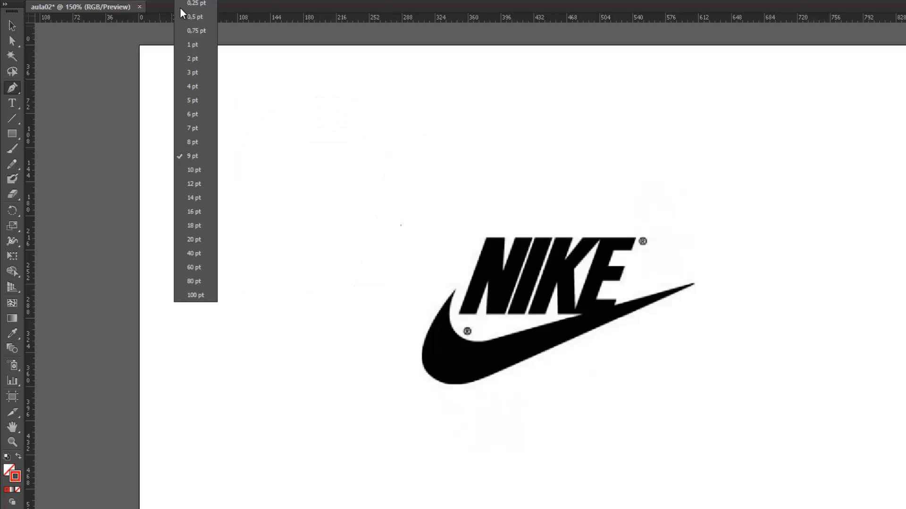
{"action": "left_click", "coordinate": [206, 31]}
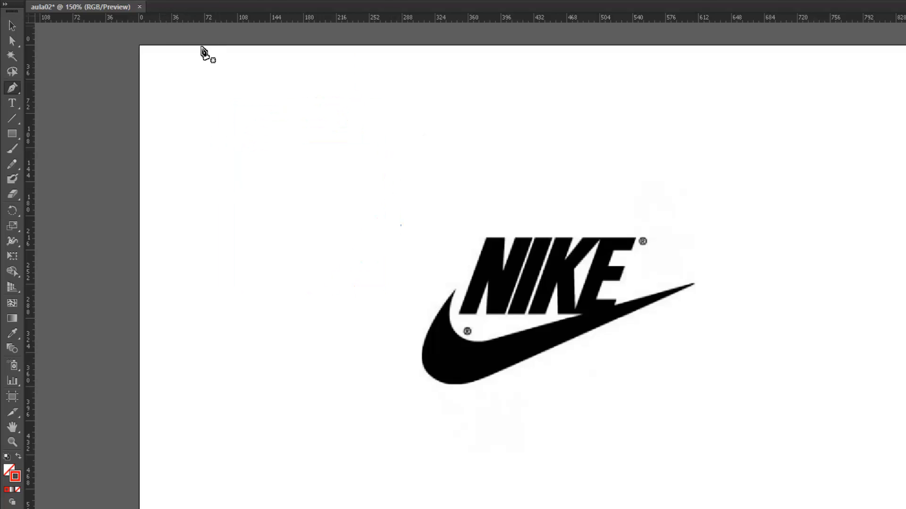
{"action": "left_click", "coordinate": [224, 3]}
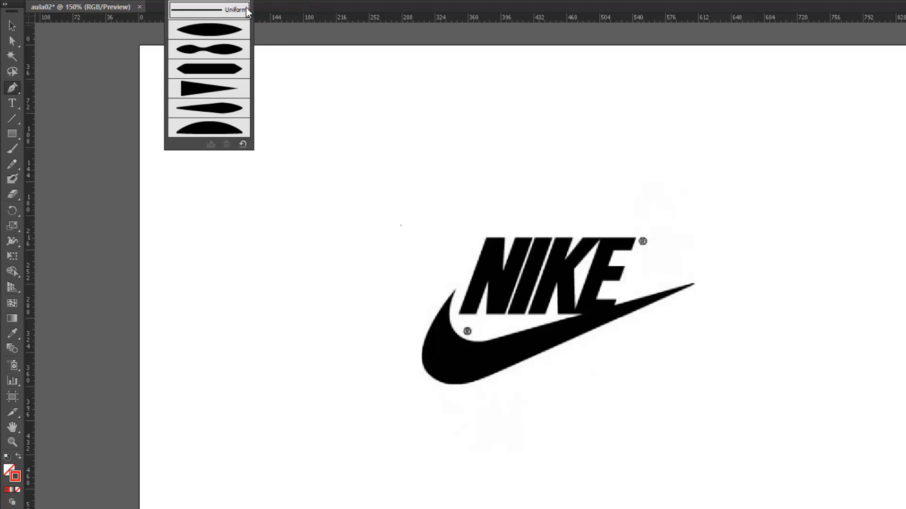
{"action": "left_click", "coordinate": [315, 2]}
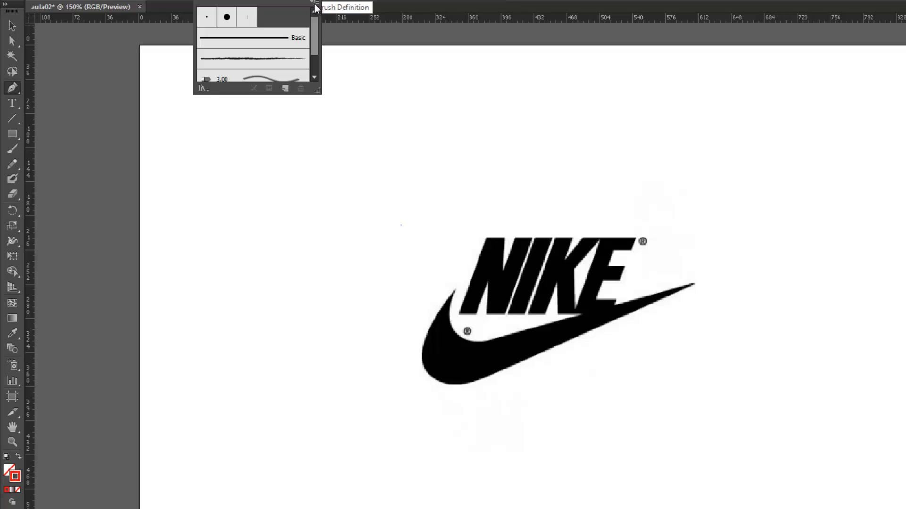
{"action": "mouse_move", "coordinate": [316, 27]}
{"action": "left_mouse_down"}
{"action": "mouse_move", "coordinate": [315, 61]}
{"action": "mouse_move", "coordinate": [312, 19]}
{"action": "left_mouse_up"}
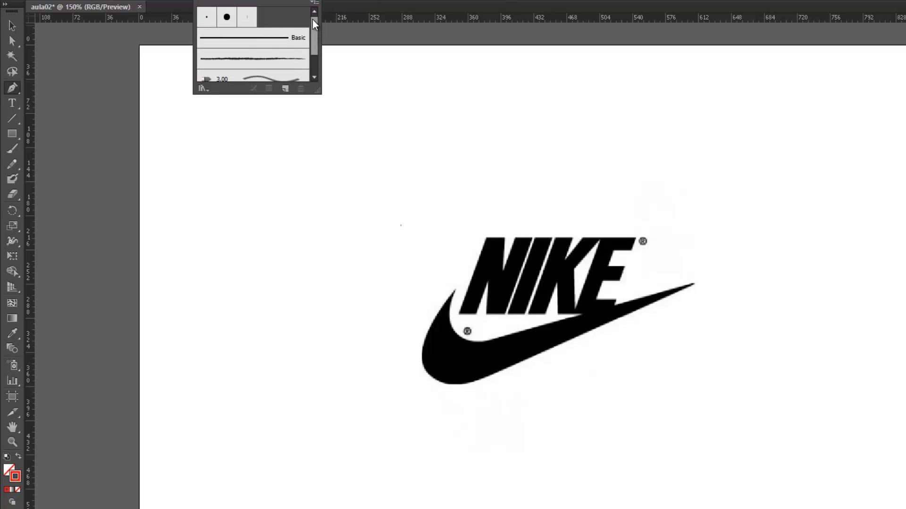
{"action": "left_click", "coordinate": [318, 2]}
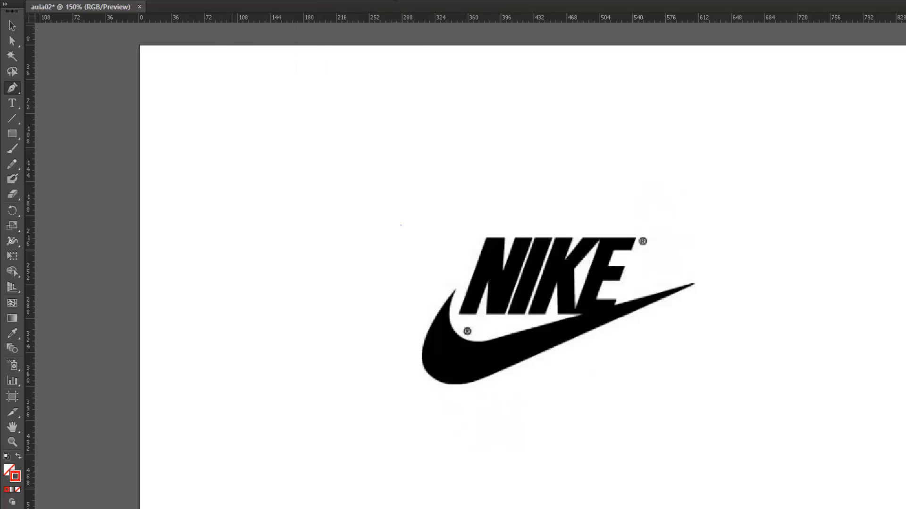
Step: Try an open two-segment path above the logo, and undo its segments back to the starting anchor point
{"action": "left_click", "coordinate": [403, 2]}
{"action": "left_click", "coordinate": [404, 34]}
{"action": "left_click", "coordinate": [285, 122]}
{"action": "left_click", "coordinate": [407, 126]}
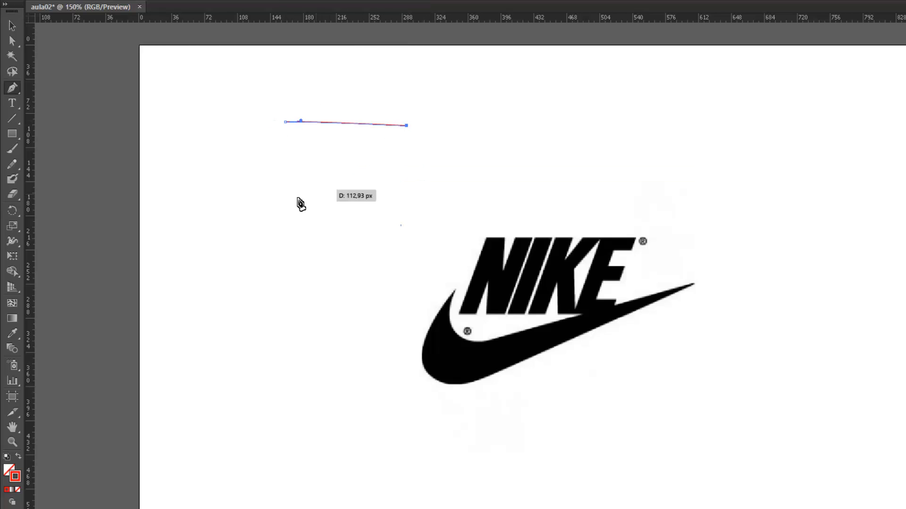
{"action": "left_click", "coordinate": [331, 183]}
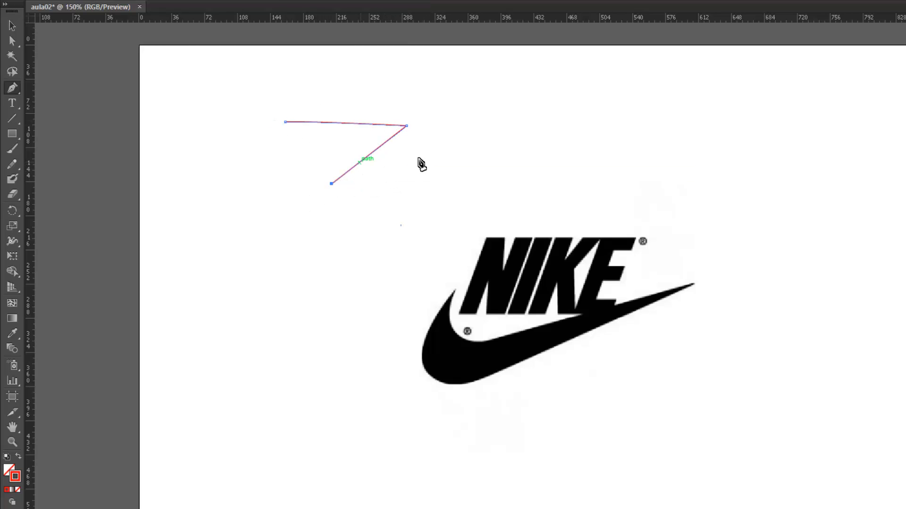
{"action": "key", "text": "ctrl+z"}
{"action": "key", "text": "ctrl+z"}
Step: Try drawing two segments from the remaining anchor point at a reduced opacity, deselect the path, and undo the segments
{"action": "left_click", "coordinate": [400, 4]}
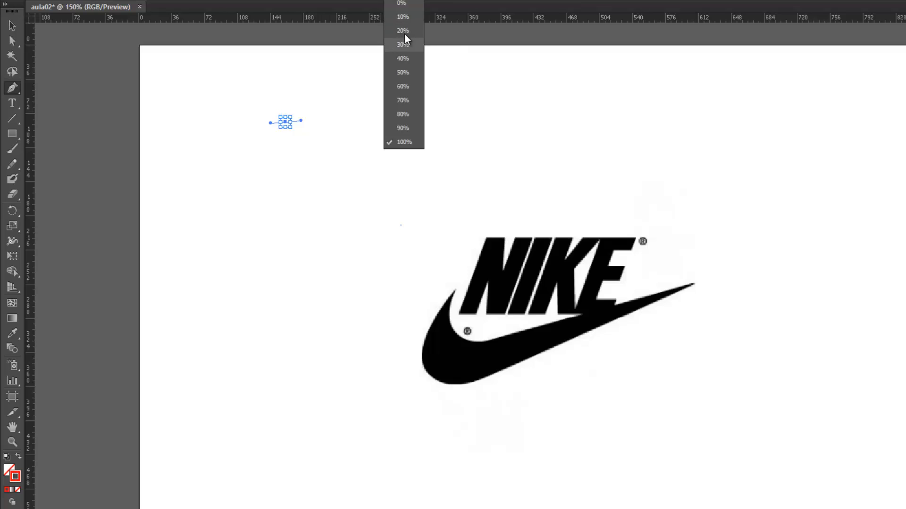
{"action": "left_click", "coordinate": [403, 34]}
{"action": "left_click", "coordinate": [449, 136]}
{"action": "left_click", "coordinate": [364, 213]}
{"action": "left_click", "coordinate": [12, 26]}
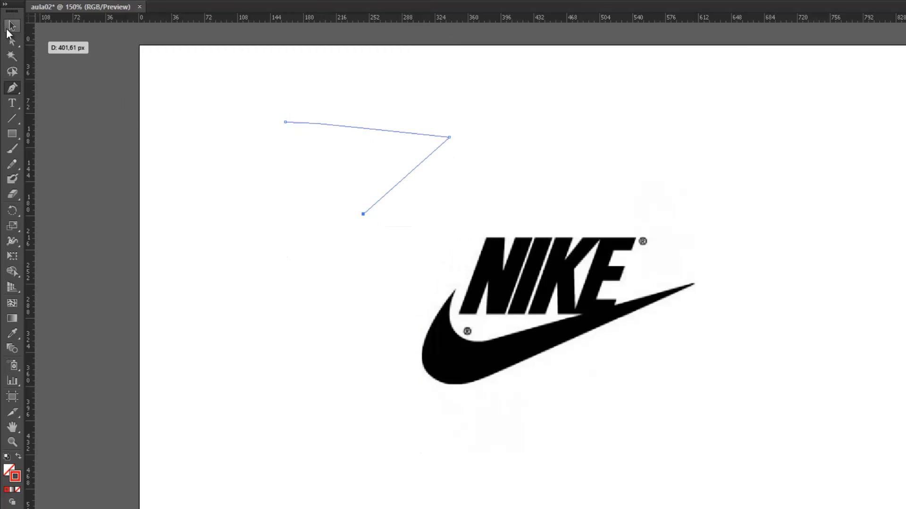
{"action": "left_click", "coordinate": [175, 88]}
{"action": "key", "text": "ctrl+z"}
{"action": "key", "text": "ctrl+z"}
{"action": "key", "text": "ctrl+z"}
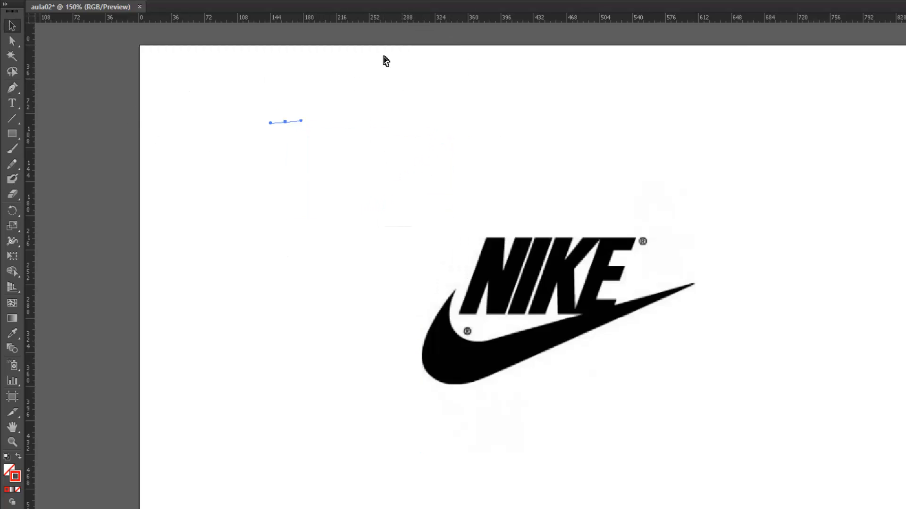
Step: Restore the opacity to 100%, and delete the leftover anchor point
{"action": "left_click", "coordinate": [397, 1]}
{"action": "left_click", "coordinate": [401, 143]}
{"action": "left_click_drag", "start_coordinate": [252, 79], "coordinate": [396, 206]}
{"action": "key", "text": "Delete"}
Step: Look over the graphic styles, and draw a curved two-point red path above the logo with the Pen tool
{"action": "left_click", "coordinate": [412, 2]}
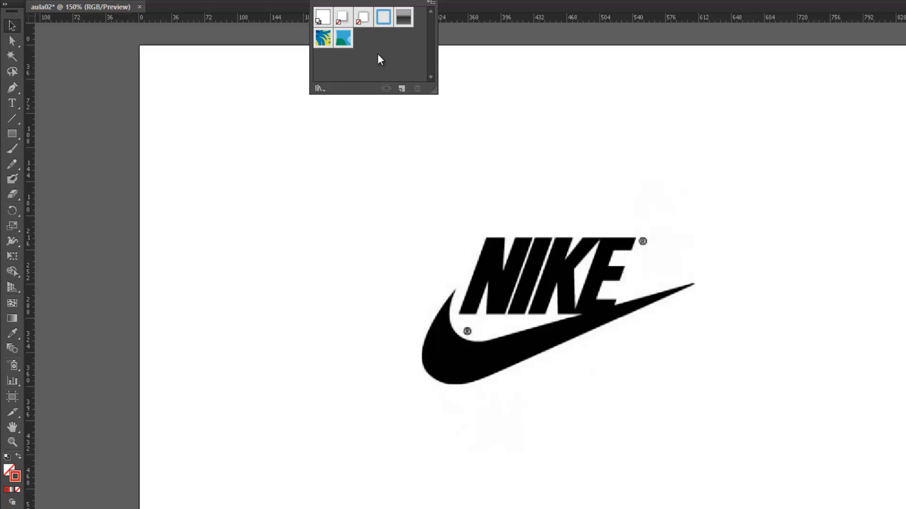
{"action": "left_click", "coordinate": [447, 2]}
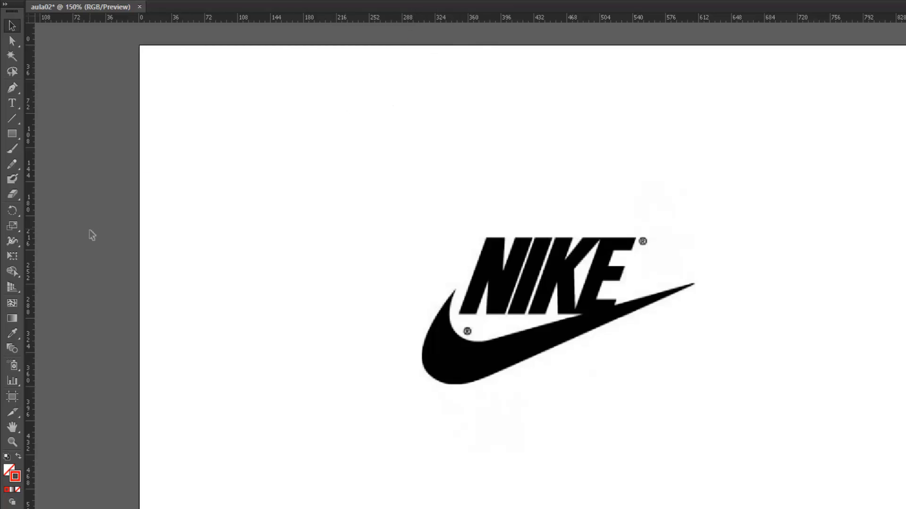
{"action": "left_click", "coordinate": [13, 89]}
{"action": "left_click", "coordinate": [305, 164]}
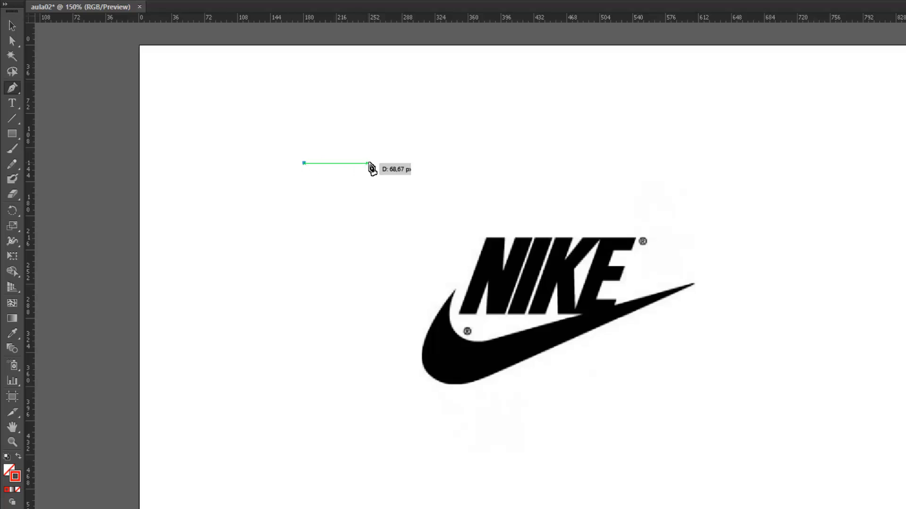
{"action": "left_click_drag", "start_coordinate": [433, 157], "coordinate": [442, 186]}
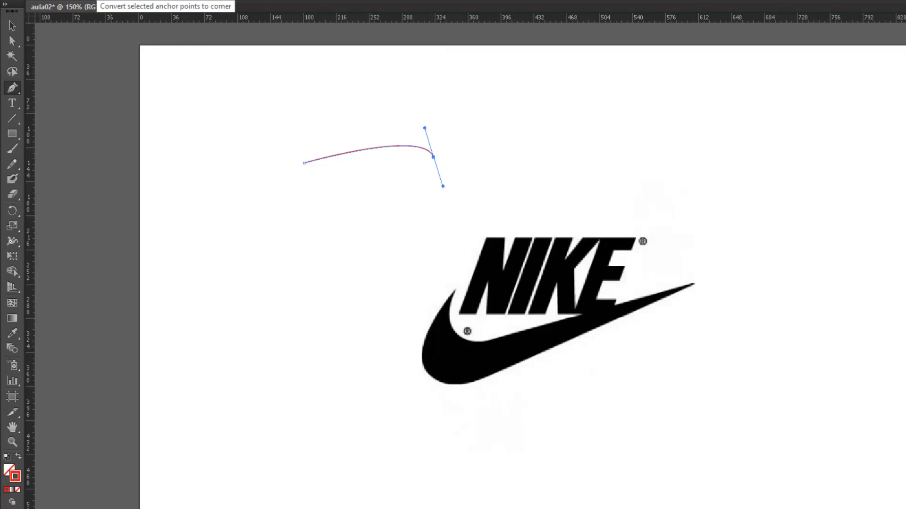
Step: Try converting the curve's end anchor point to a corner and moving its upper handle, undoing each change
{"action": "left_click", "coordinate": [99, 1]}
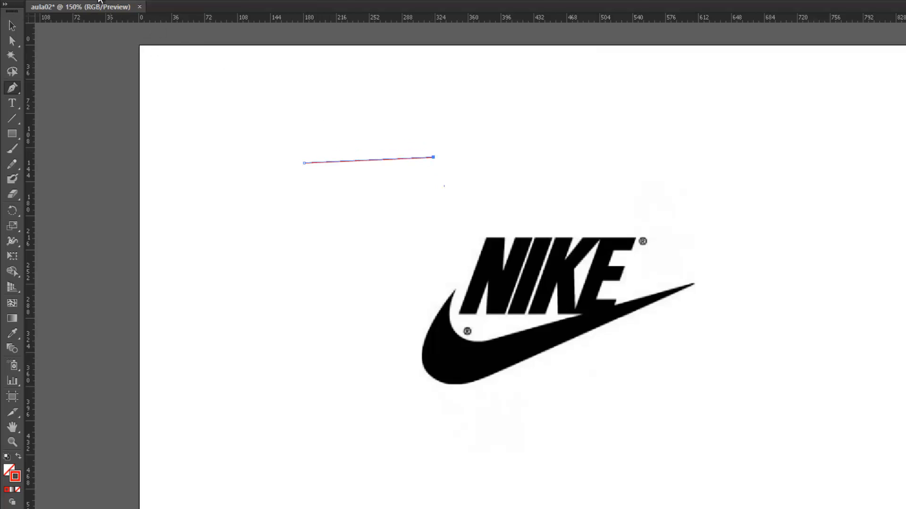
{"action": "key", "text": "ctrl+z"}
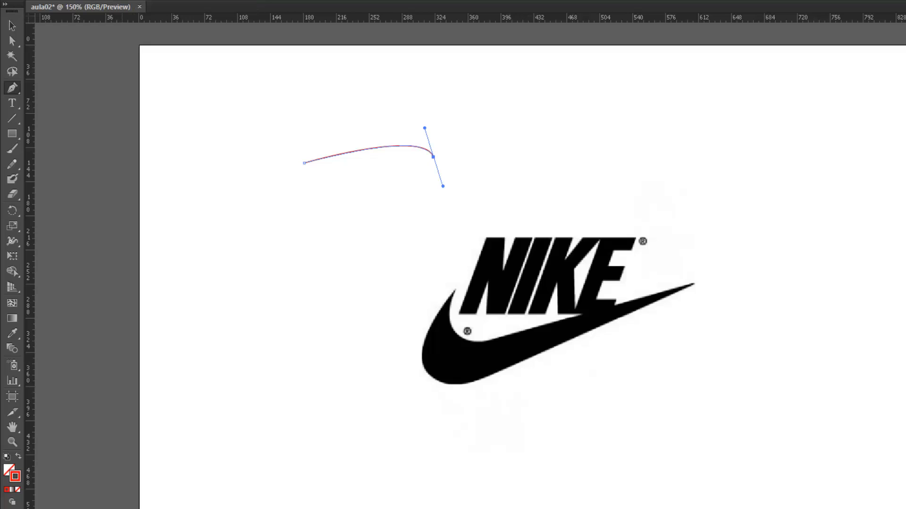
{"action": "mouse_move", "coordinate": [425, 128]}
{"action": "left_mouse_down"}
{"action": "mouse_move", "coordinate": [396, 117]}
{"action": "mouse_move", "coordinate": [418, 137]}
{"action": "left_mouse_up"}
{"action": "key", "text": "ctrl+z"}
Step: Shorten the lower direction handle of the curve's end anchor point
{"action": "left_click", "coordinate": [12, 26]}
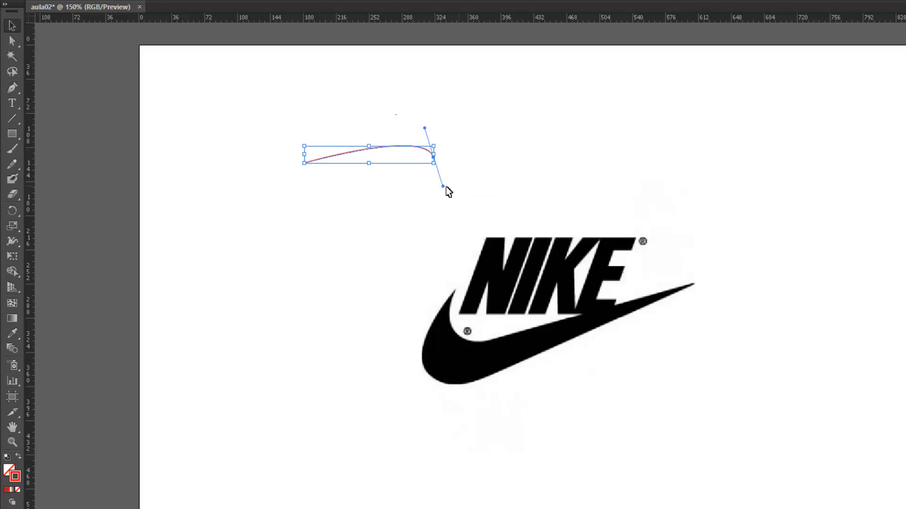
{"action": "mouse_move", "coordinate": [443, 186]}
{"action": "left_mouse_down"}
{"action": "mouse_move", "coordinate": [461, 207]}
{"action": "mouse_move", "coordinate": [454, 176]}
{"action": "mouse_move", "coordinate": [663, 317]}
{"action": "mouse_move", "coordinate": [414, 194]}
{"action": "mouse_move", "coordinate": [453, 202]}
{"action": "mouse_move", "coordinate": [437, 172]}
{"action": "left_mouse_up"}
{"action": "left_click", "coordinate": [12, 41]}
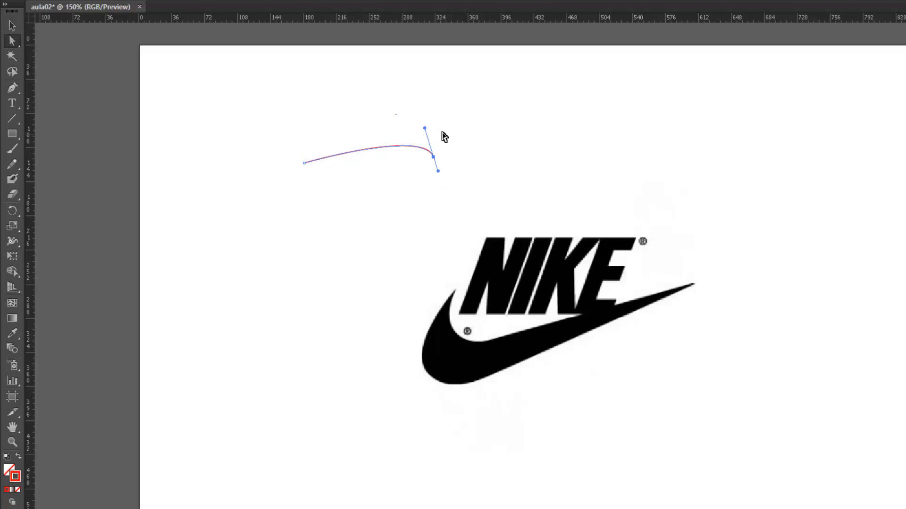
Step: Try making the curve rounder by pulling the end anchor's upper handle up and outward, and undo it
{"action": "left_click", "coordinate": [427, 131]}
{"action": "left_click", "coordinate": [433, 156]}
{"action": "left_click_drag", "start_coordinate": [425, 129], "coordinate": [388, 96]}
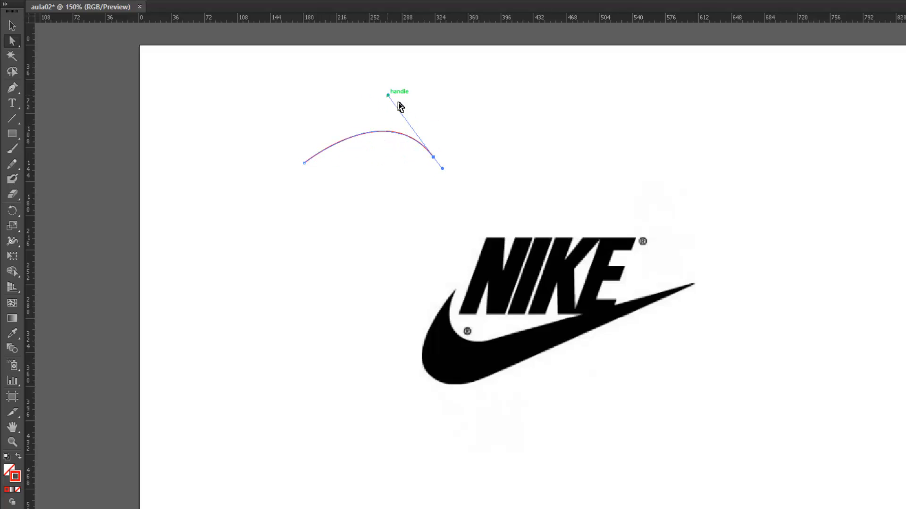
{"action": "key", "text": "ctrl+z"}
Step: Remove the outgoing direction handle from the curve's end anchor point with the Pen tool
{"action": "left_click", "coordinate": [12, 26]}
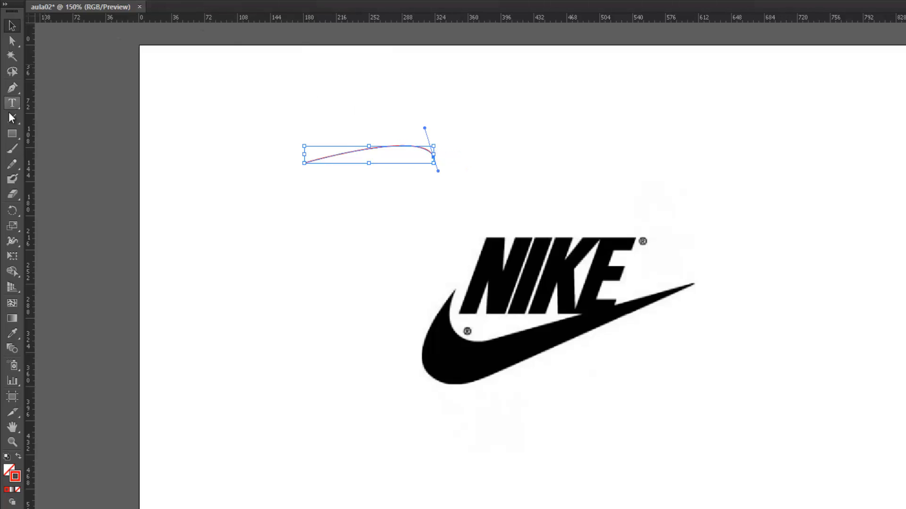
{"action": "left_click", "coordinate": [13, 87]}
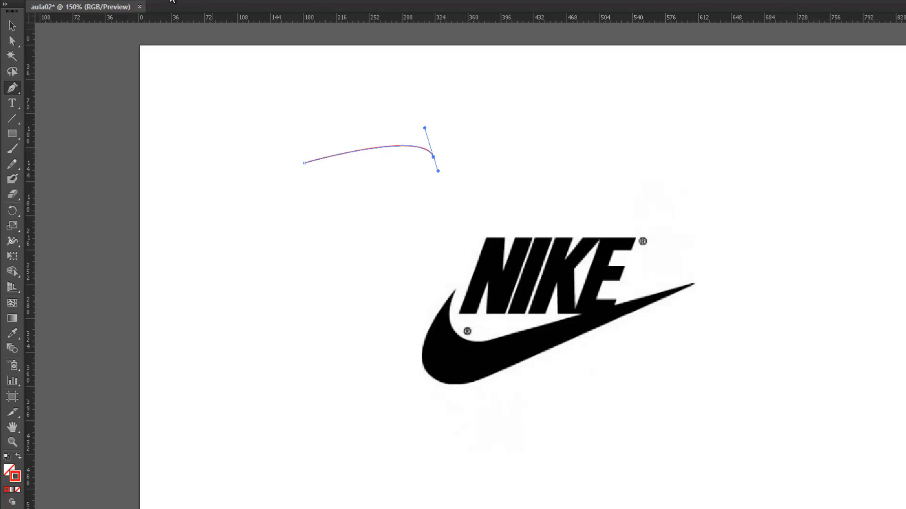
{"action": "left_click", "coordinate": [433, 156]}
Step: Try removing the curve's selected end anchor point, and undo the removal
{"action": "left_click", "coordinate": [424, 128]}
{"action": "left_click", "coordinate": [234, 1]}
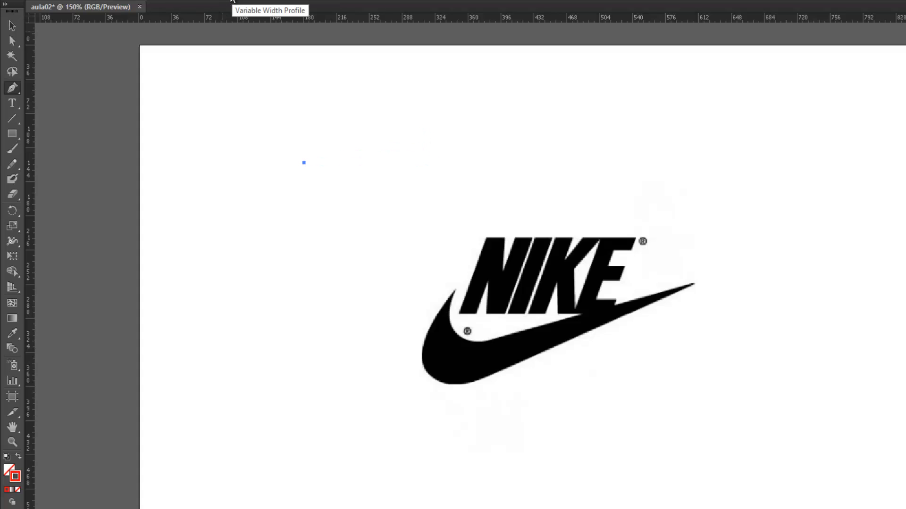
{"action": "key", "text": "ctrl+z"}
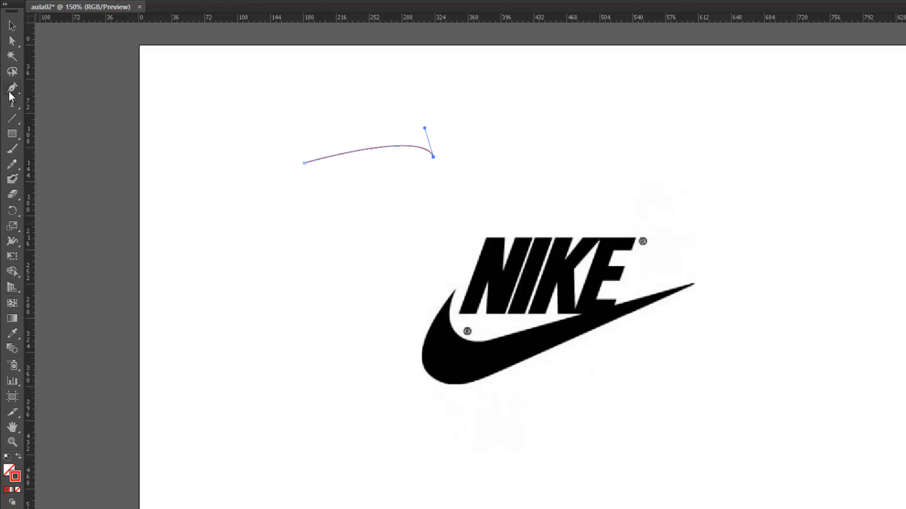
{"action": "left_click_drag", "start_coordinate": [8, 91], "coordinate": [70, 89]}
{"action": "left_click", "coordinate": [296, 0]}
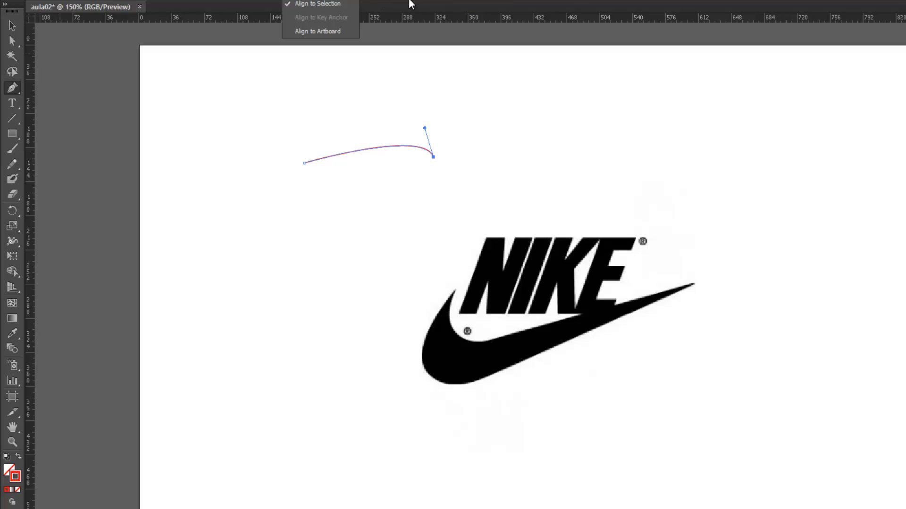
{"action": "left_click", "coordinate": [470, 3]}
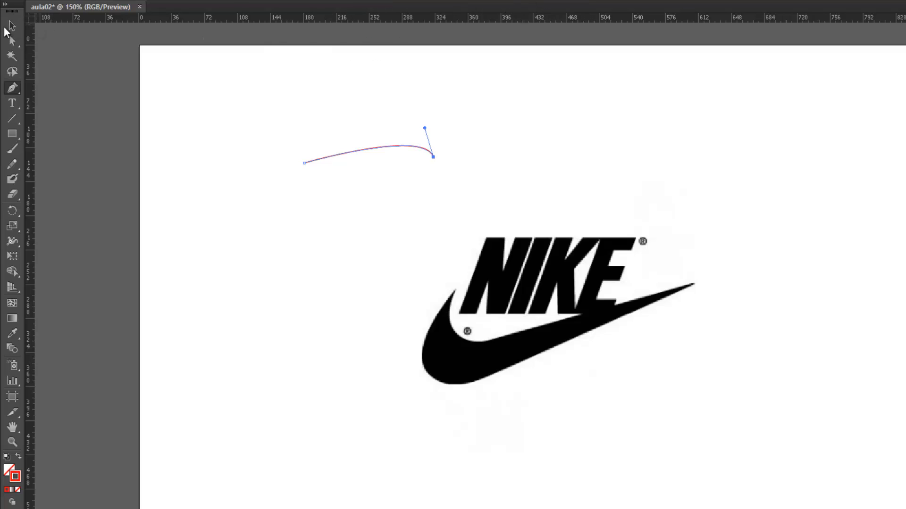
Step: Select the practice curve above the Nike logo and delete it
{"action": "left_click", "coordinate": [12, 26]}
{"action": "left_click_drag", "start_coordinate": [279, 97], "coordinate": [522, 239]}
{"action": "key", "text": "Delete"}
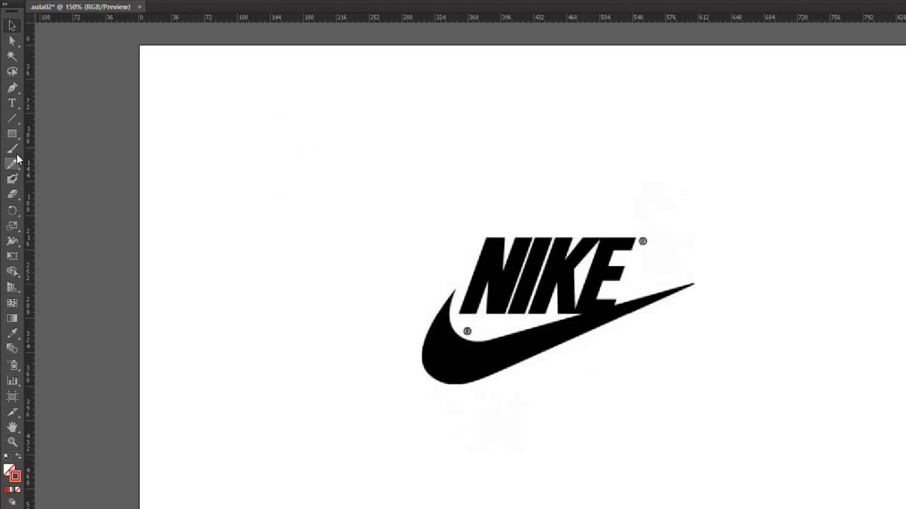
Step: Draw a small practice rectangle in the empty area up and to the left of the Nike logo
{"action": "left_click", "coordinate": [12, 87]}
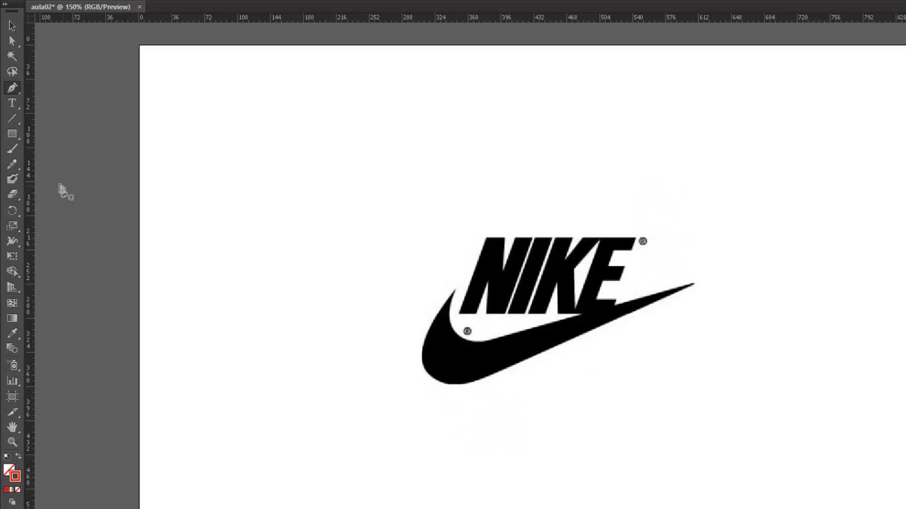
{"action": "left_click", "coordinate": [13, 134]}
{"action": "left_click", "coordinate": [13, 133]}
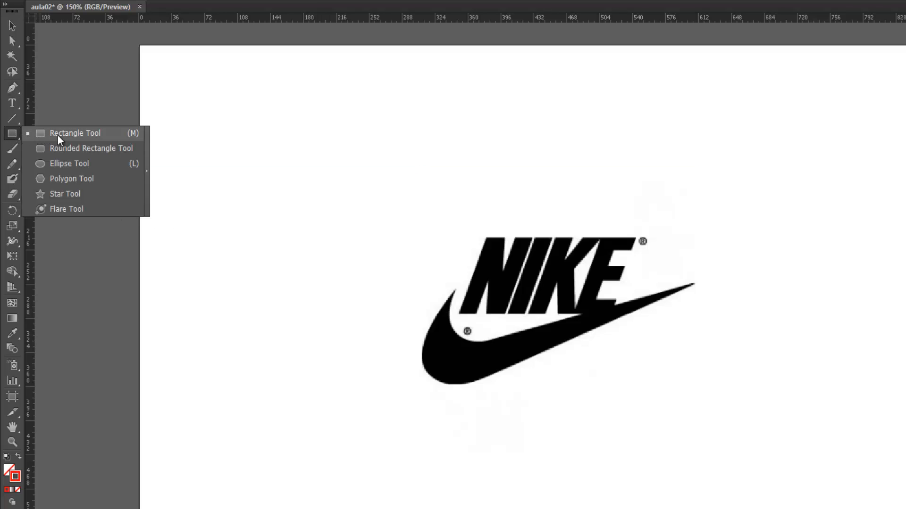
{"action": "left_click", "coordinate": [73, 134]}
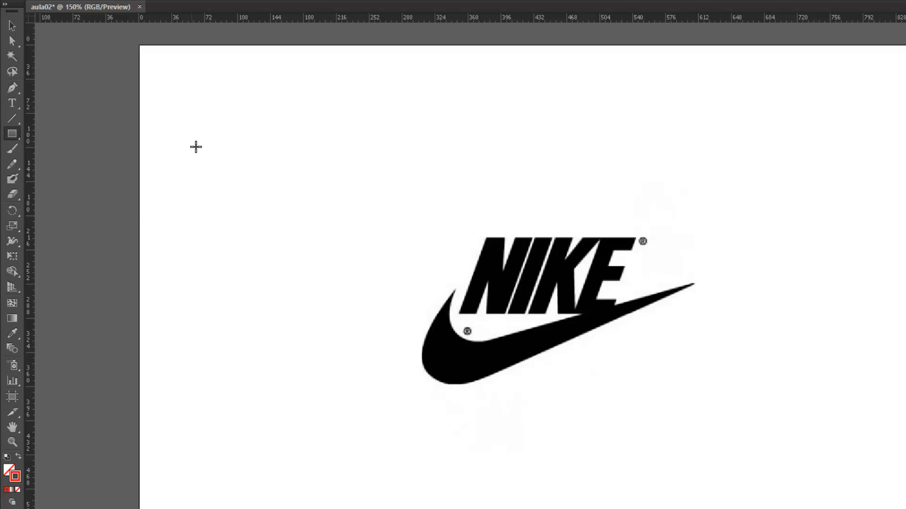
{"action": "mouse_move", "coordinate": [191, 142]}
{"action": "left_mouse_down"}
{"action": "mouse_move", "coordinate": [239, 182]}
{"action": "mouse_move", "coordinate": [296, 212]}
{"action": "left_mouse_up"}
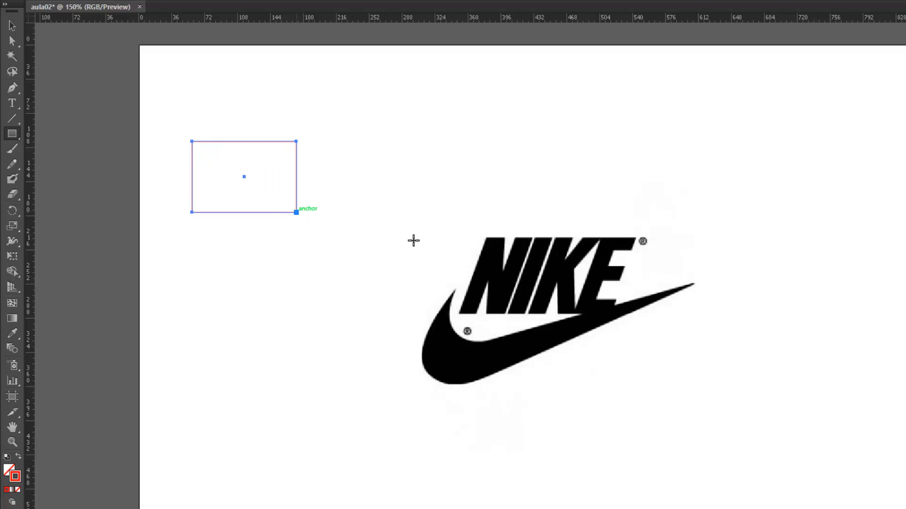
Step: Try drawing a rounded rectangle between the practice rectangle and the logo, and undo it
{"action": "left_click", "coordinate": [12, 136]}
{"action": "left_click", "coordinate": [55, 148]}
{"action": "left_click_drag", "start_coordinate": [350, 124], "coordinate": [429, 212]}
{"action": "key", "text": "ctrl+z"}
Step: Try drawing an ellipse beside the practice rectangle, and undo it
{"action": "left_click", "coordinate": [14, 132]}
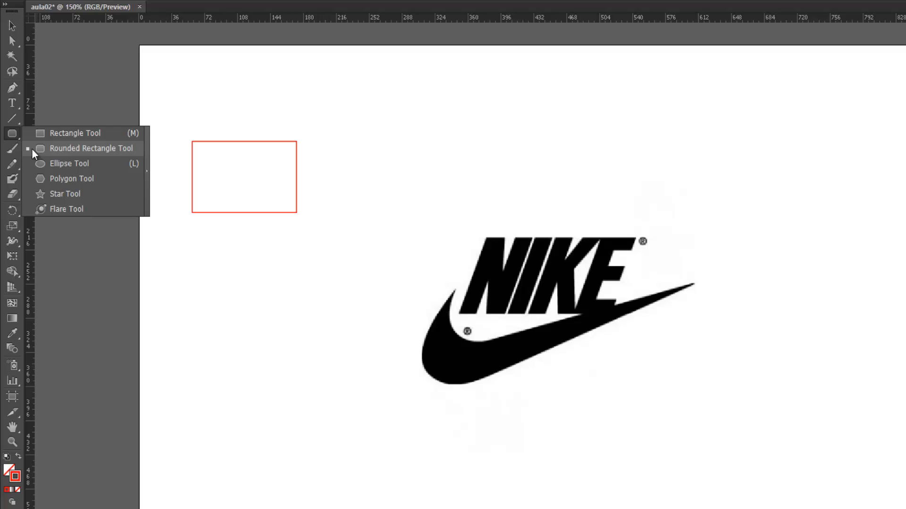
{"action": "left_click", "coordinate": [89, 164]}
{"action": "left_click_drag", "start_coordinate": [370, 138], "coordinate": [473, 251]}
{"action": "key", "text": "ctrl+z"}
Step: Delete the practice rectangle and switch the shape tool back to Rectangle
{"action": "left_click", "coordinate": [12, 25]}
{"action": "left_click_drag", "start_coordinate": [140, 80], "coordinate": [365, 231]}
{"action": "key", "text": "Delete"}
{"action": "left_click", "coordinate": [12, 134]}
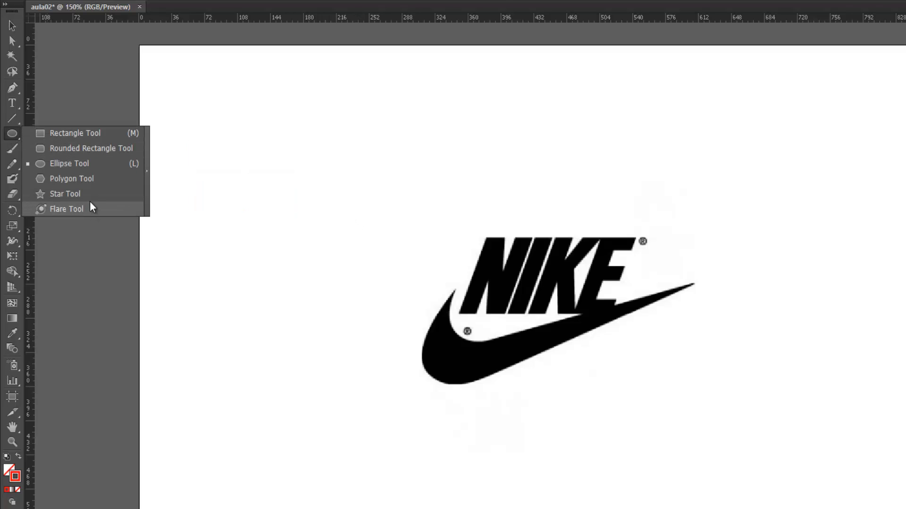
{"action": "left_click", "coordinate": [97, 133]}
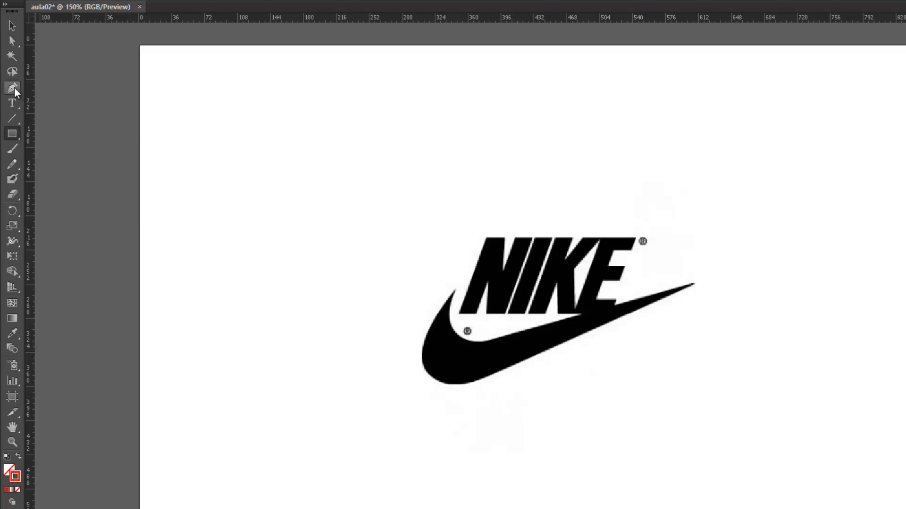
Step: Trace the swoosh's outer left edge with a Pen tool curve from its upper tip to the lower-left bend, and remove the end anchor's outgoing handle
{"action": "left_click_drag", "start_coordinate": [15, 90], "coordinate": [41, 88]}
{"action": "left_click_drag", "start_coordinate": [8, 133], "coordinate": [12, 89]}
{"action": "left_click", "coordinate": [12, 88]}
{"action": "key", "text": "ctrl+plus"}
{"action": "key", "text": "ctrl+plus"}
{"action": "key", "text": "ctrl+plus"}
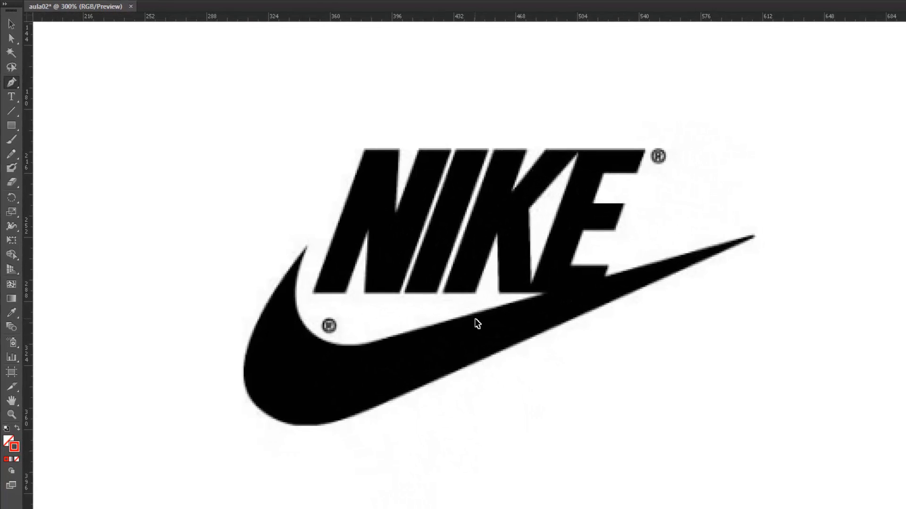
{"action": "scroll", "coordinate": [264, 372], "scroll_direction": "up", "scroll_amount": 1}
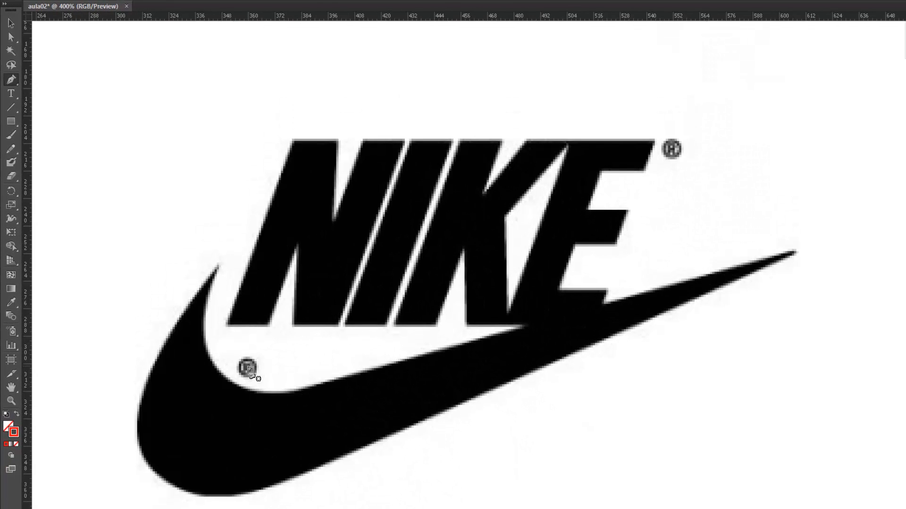
{"action": "scroll", "coordinate": [255, 371], "scroll_direction": "down", "scroll_amount": 2}
{"action": "scroll", "coordinate": [234, 349], "scroll_direction": "up", "scroll_amount": 2}
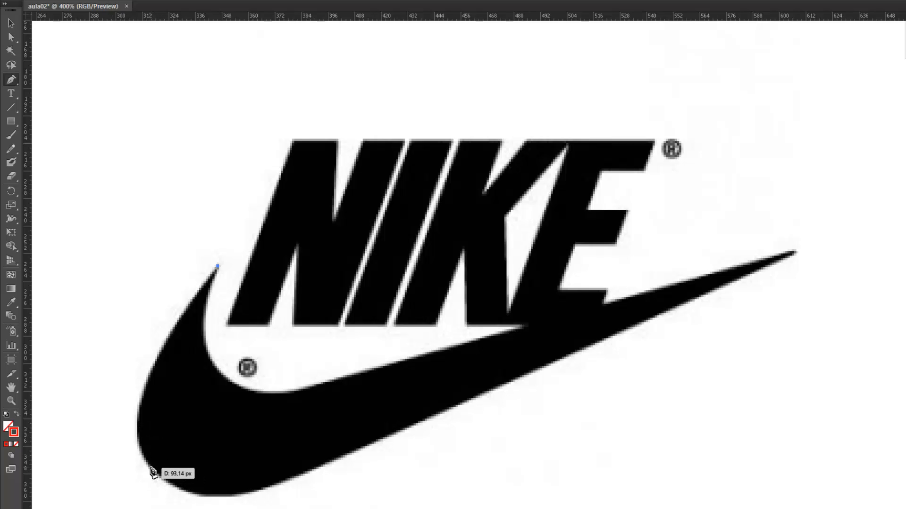
{"action": "left_click_drag", "start_coordinate": [151, 468], "coordinate": [203, 508]}
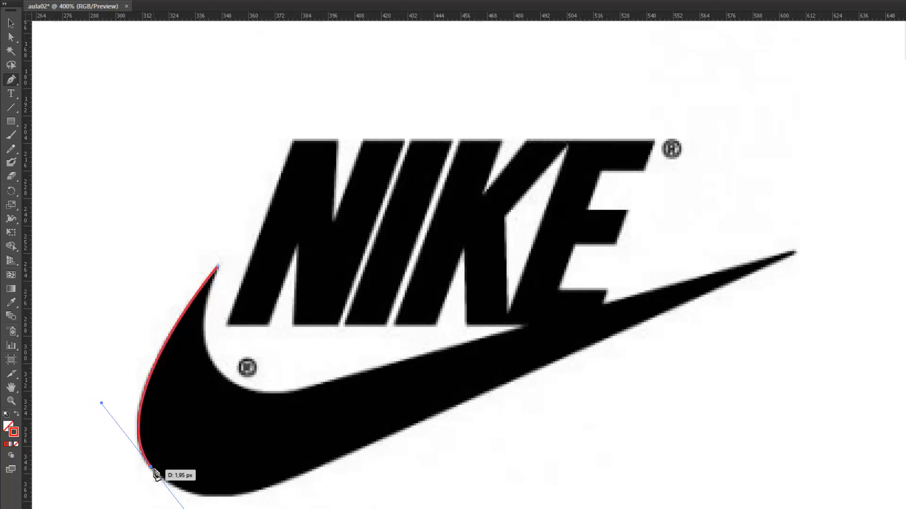
{"action": "left_click", "coordinate": [151, 468]}
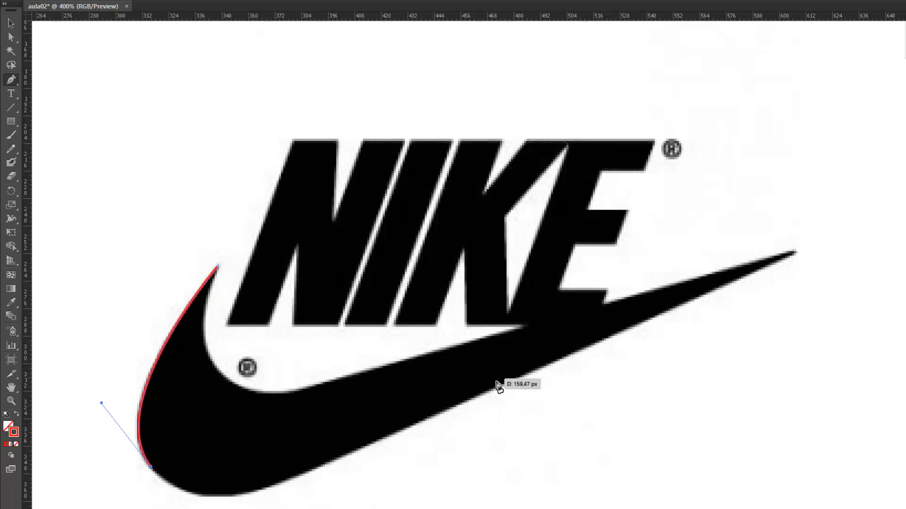
Step: Try continuing the swoosh path with a curved segment to an anchor midway along its lower edge, and undo it
{"action": "left_click", "coordinate": [476, 395]}
{"action": "left_click_drag", "start_coordinate": [486, 397], "coordinate": [738, 231]}
{"action": "key", "text": "ctrl+z"}
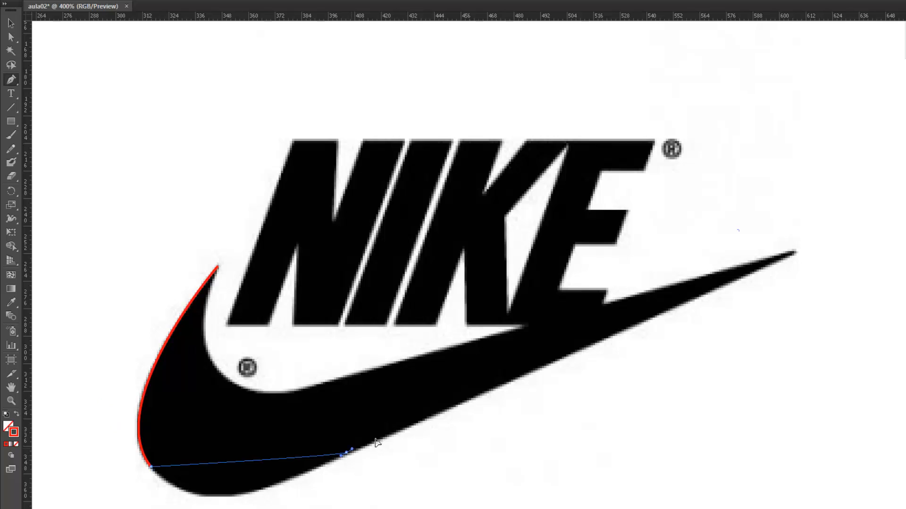